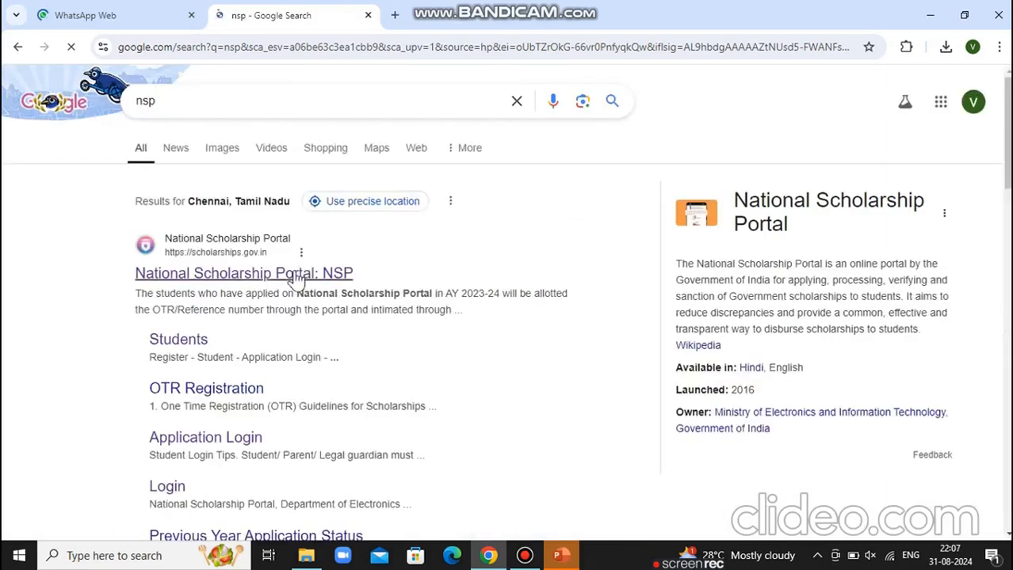
Open the 'National Scholarship Portal: NSP' result from the Google search for nsp
{"action": "left_click", "coordinate": [295, 277]}
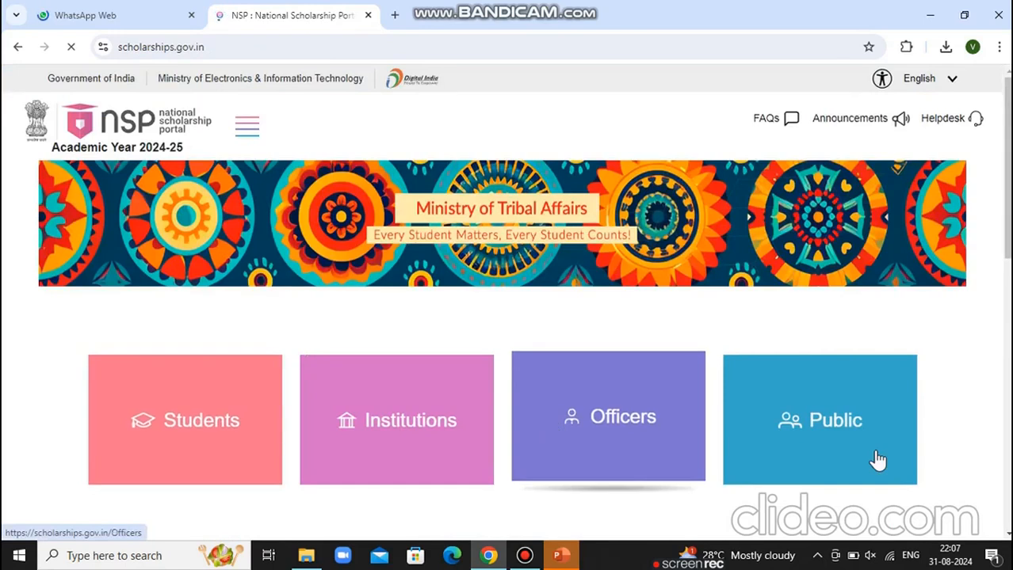
From the Students card, open the OTR Login page and scroll to its login fields
{"action": "left_click", "coordinate": [165, 424]}
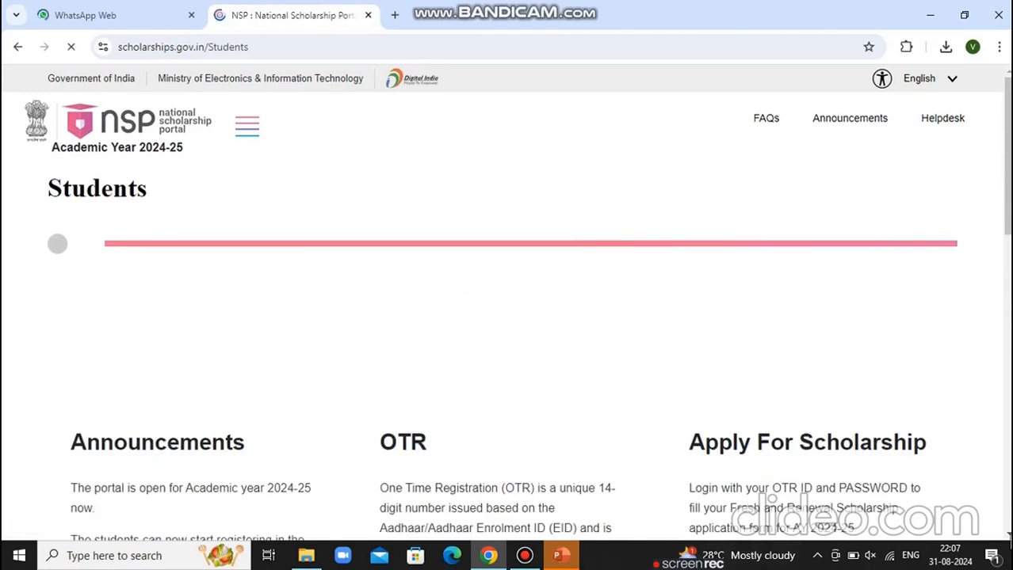
{"action": "scroll", "coordinate": [514, 305], "scroll_direction": "down", "scroll_amount": 3}
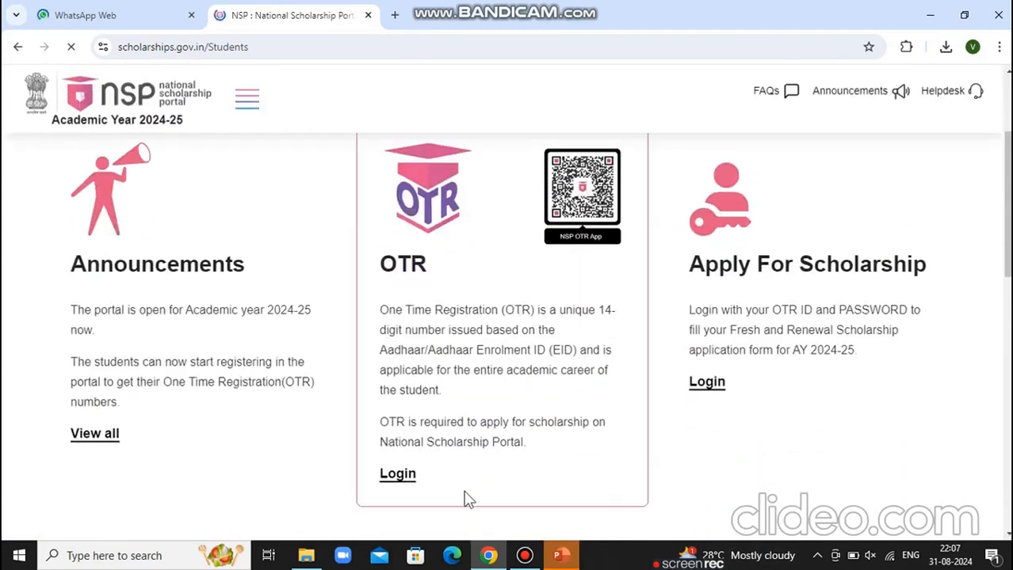
{"action": "left_click", "coordinate": [398, 482]}
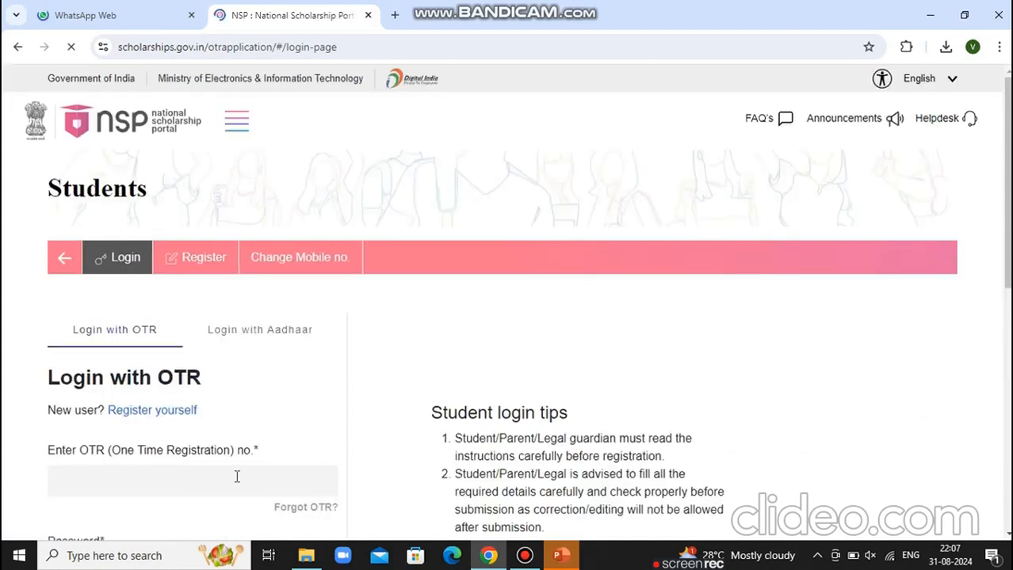
{"action": "left_click", "coordinate": [1008, 538]}
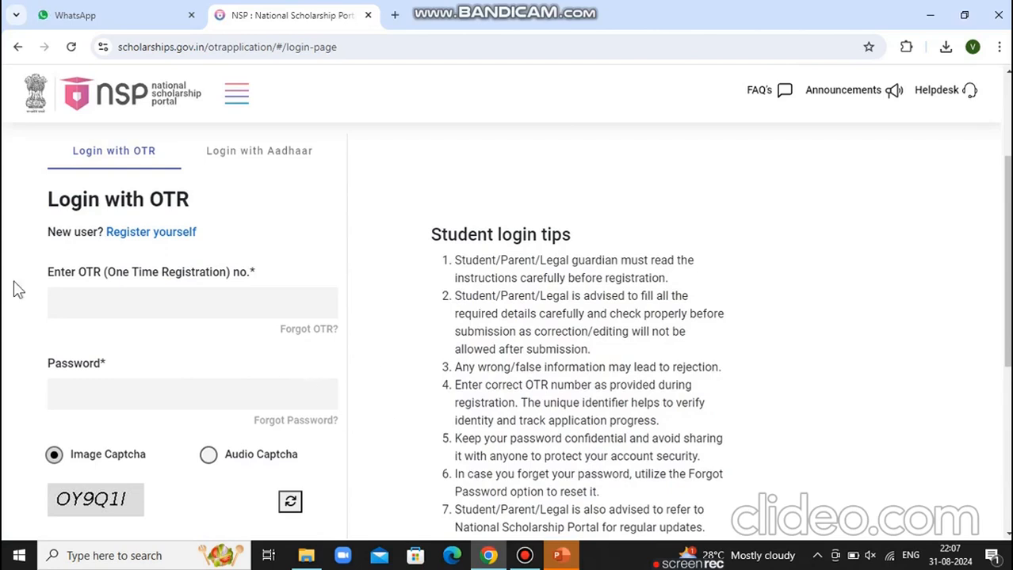
Log in with the student's OTR number, password and the shown captcha code
{"action": "left_click", "coordinate": [102, 298]}
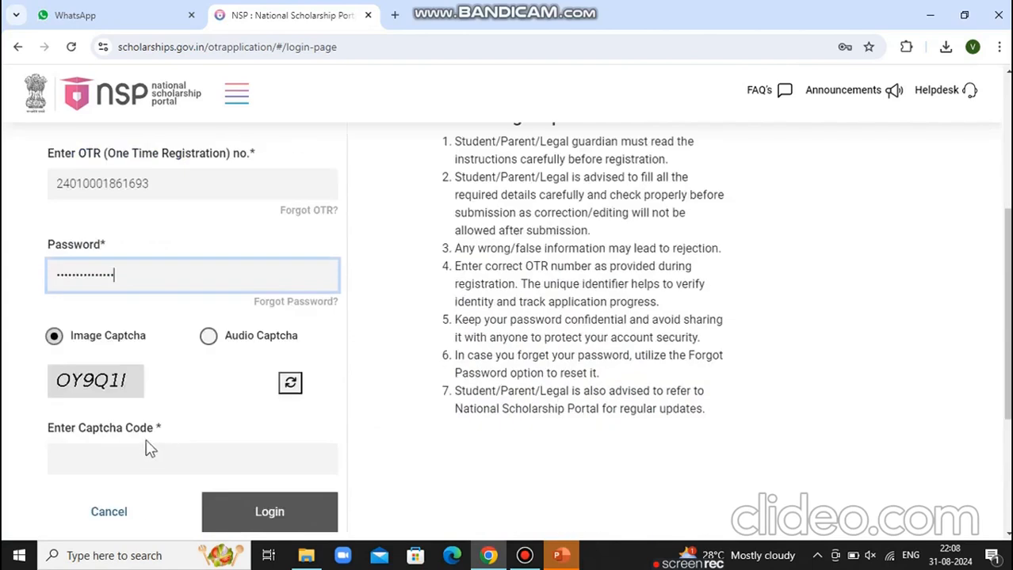
{"action": "left_click", "coordinate": [139, 463]}
{"action": "type", "text": "O"}
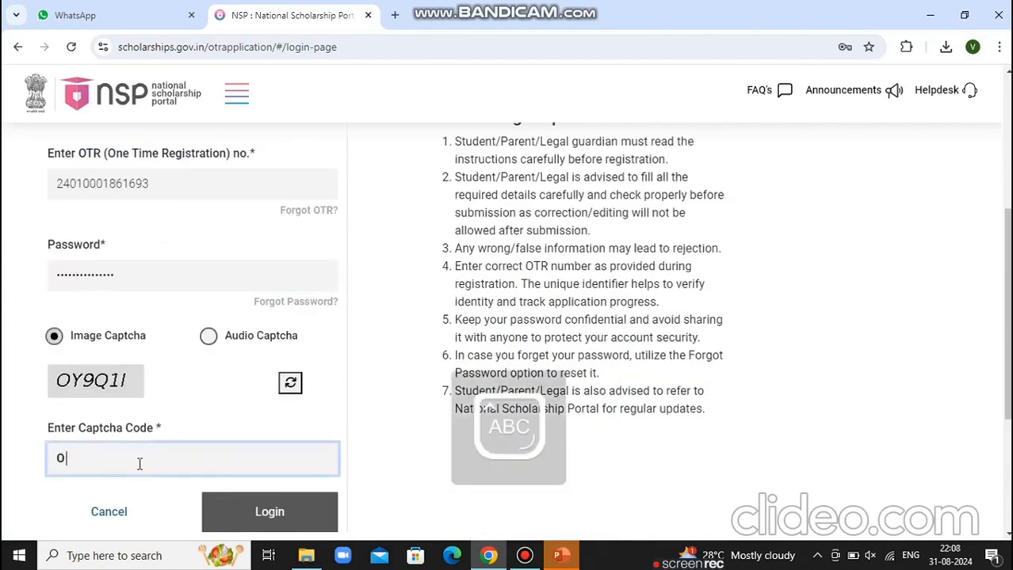
{"action": "type", "text": "Y9Q1l"}
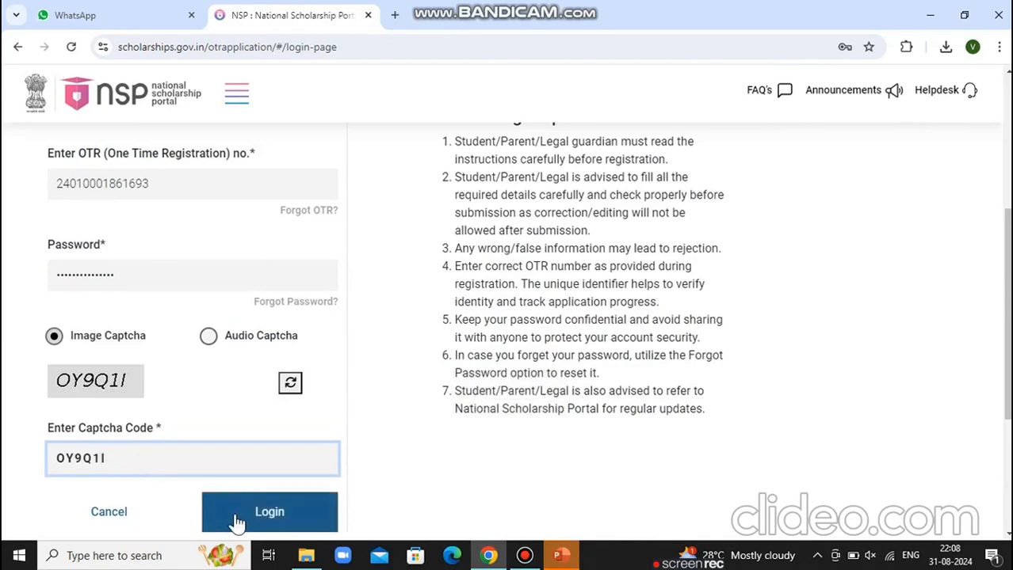
{"action": "left_click", "coordinate": [234, 515]}
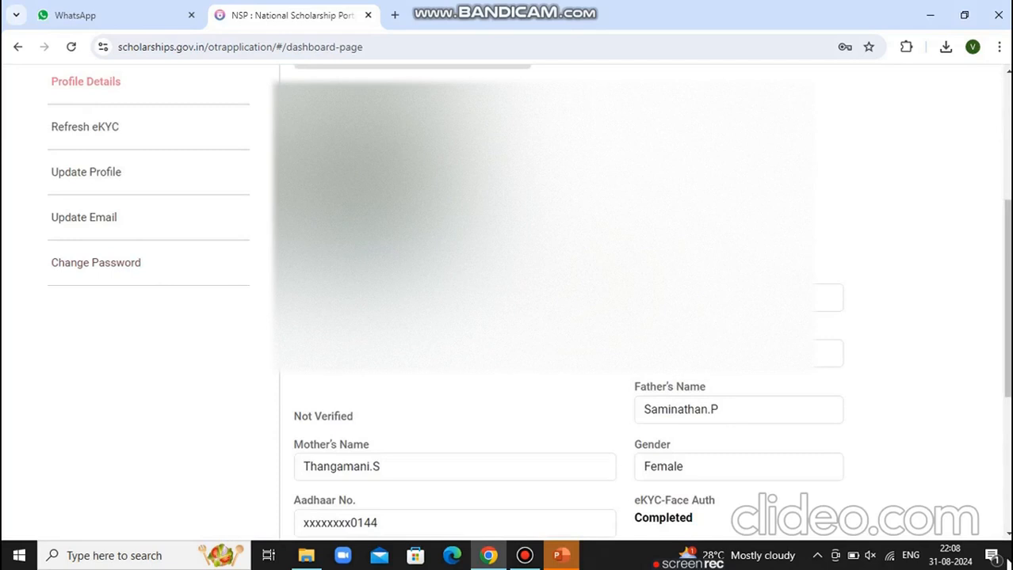
{"action": "scroll", "coordinate": [802, 402], "scroll_direction": "down", "scroll_amount": 3}
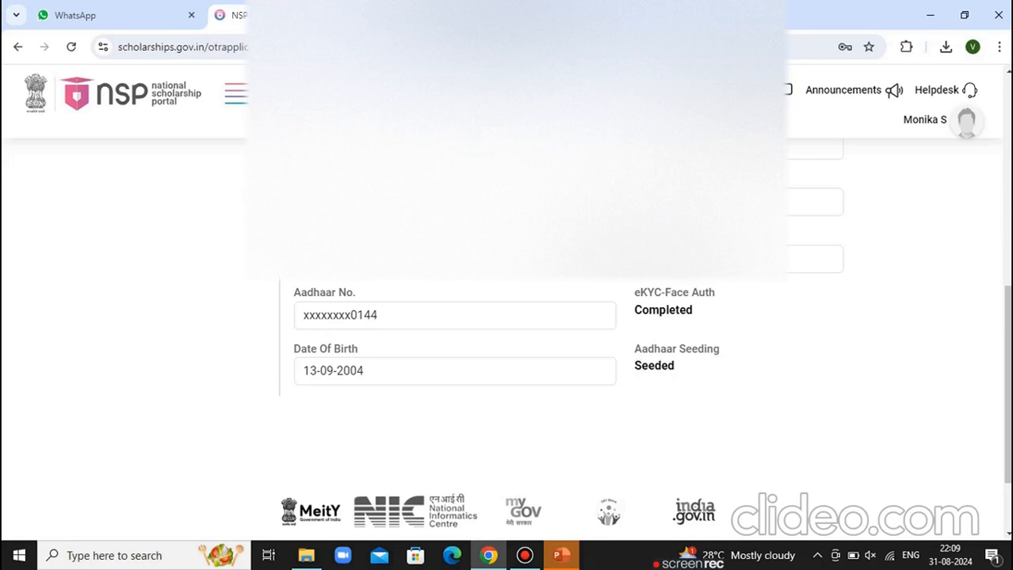
{"action": "scroll", "coordinate": [504, 339], "scroll_direction": "up", "scroll_amount": 5}
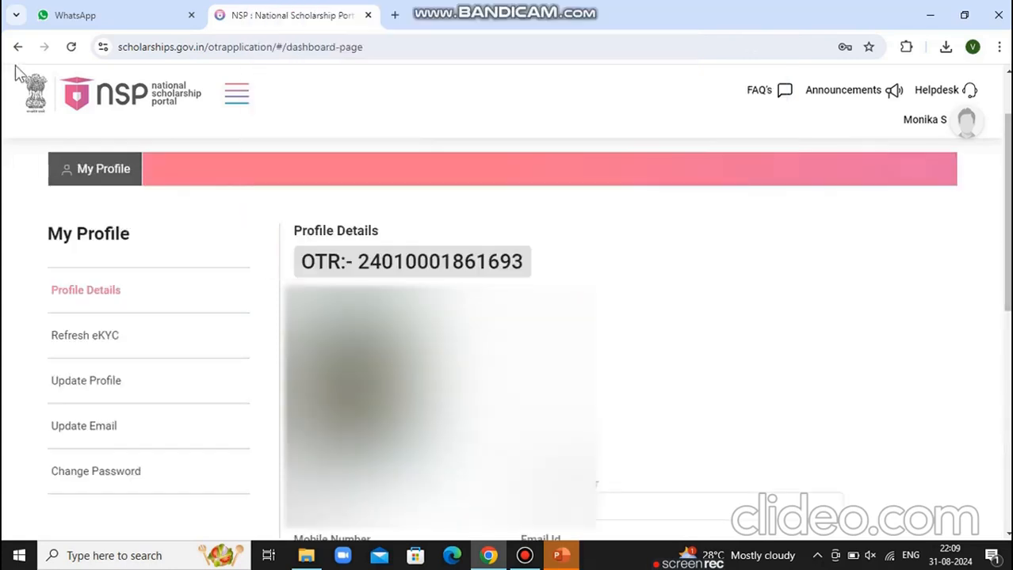
Return to the Students page and open the Apply For Scholarship login
{"action": "left_click", "coordinate": [18, 49]}
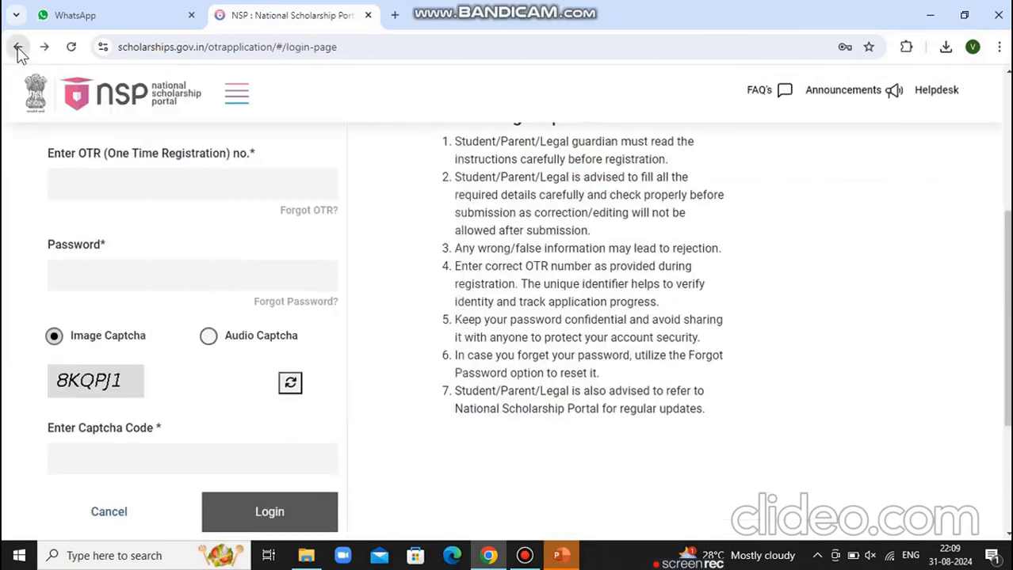
{"action": "left_click", "coordinate": [18, 49]}
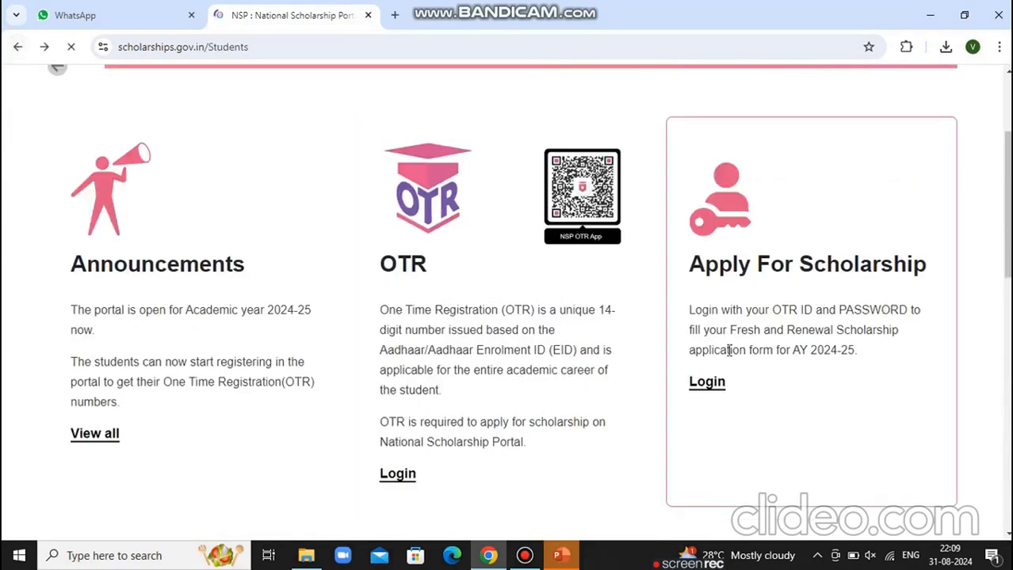
{"action": "left_click", "coordinate": [707, 388]}
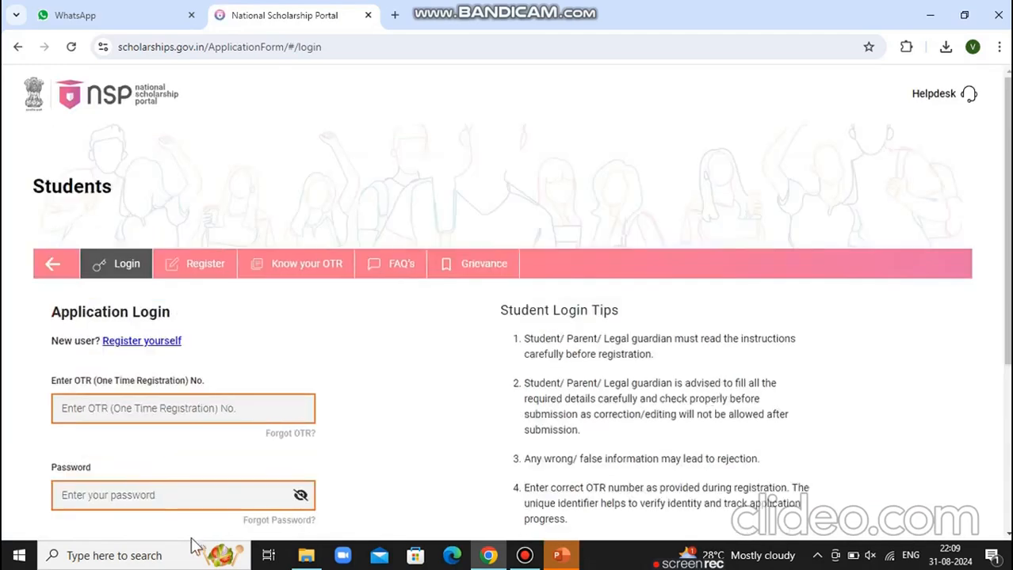
Log in with the OTR number, password and security PIN, and acknowledge the success message
{"action": "left_click", "coordinate": [132, 408]}
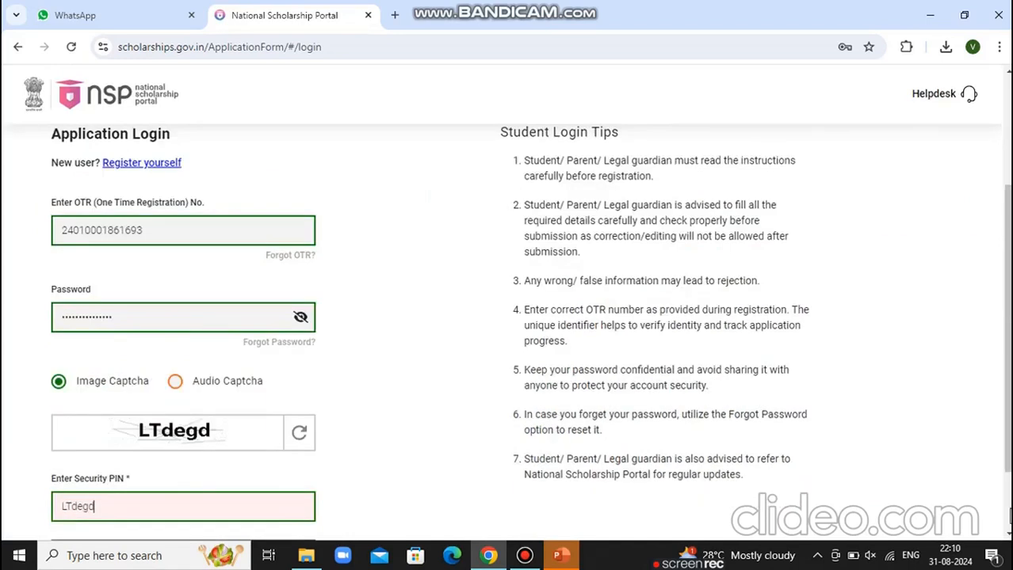
{"action": "scroll", "coordinate": [319, 367], "scroll_direction": "down", "scroll_amount": 2}
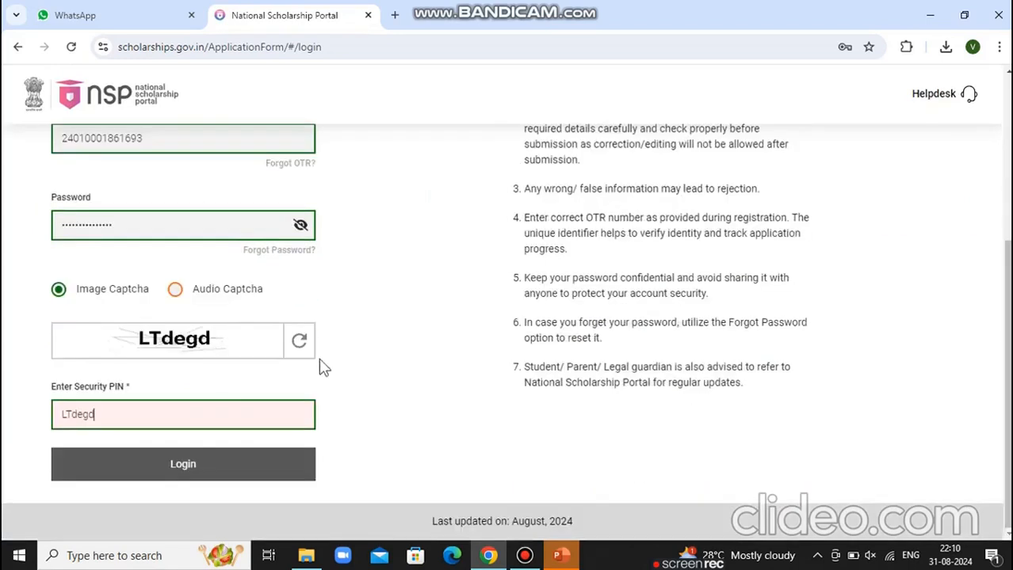
{"action": "left_click", "coordinate": [154, 468]}
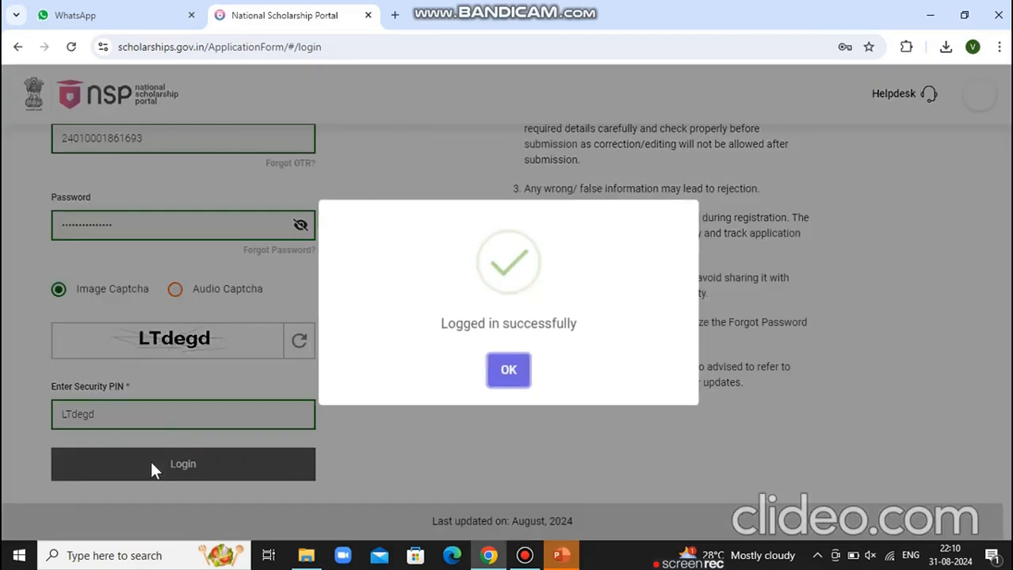
{"action": "left_click", "coordinate": [519, 373]}
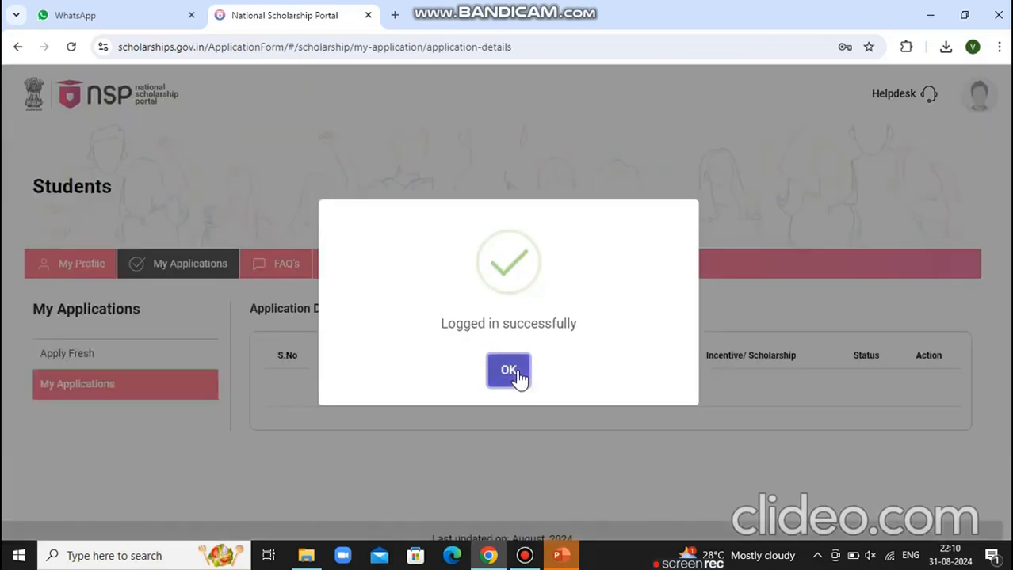
{"action": "left_click", "coordinate": [519, 379]}
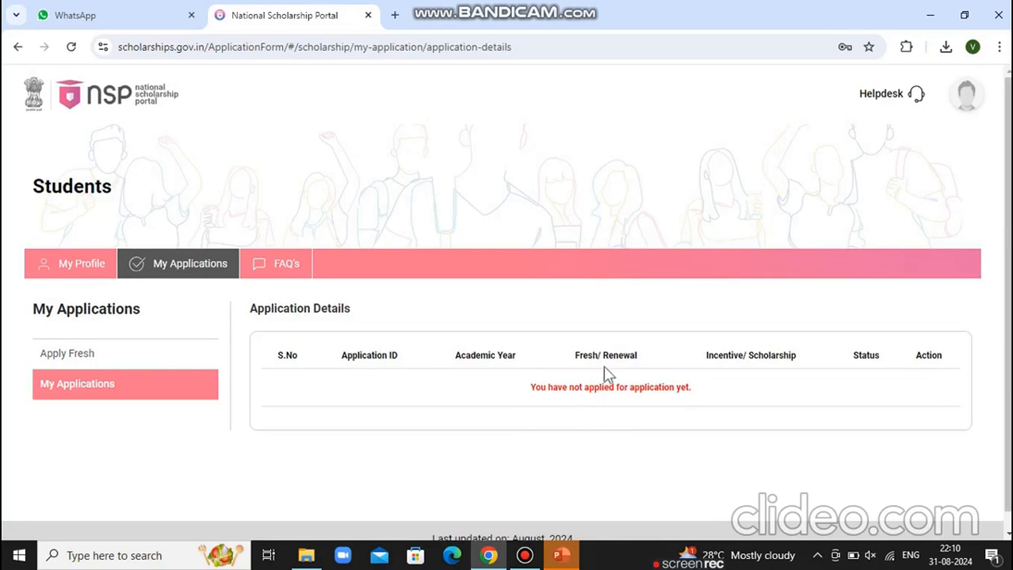
Start Apply Fresh, tick both guideline undertakings and agree to continue
{"action": "left_click", "coordinate": [101, 359]}
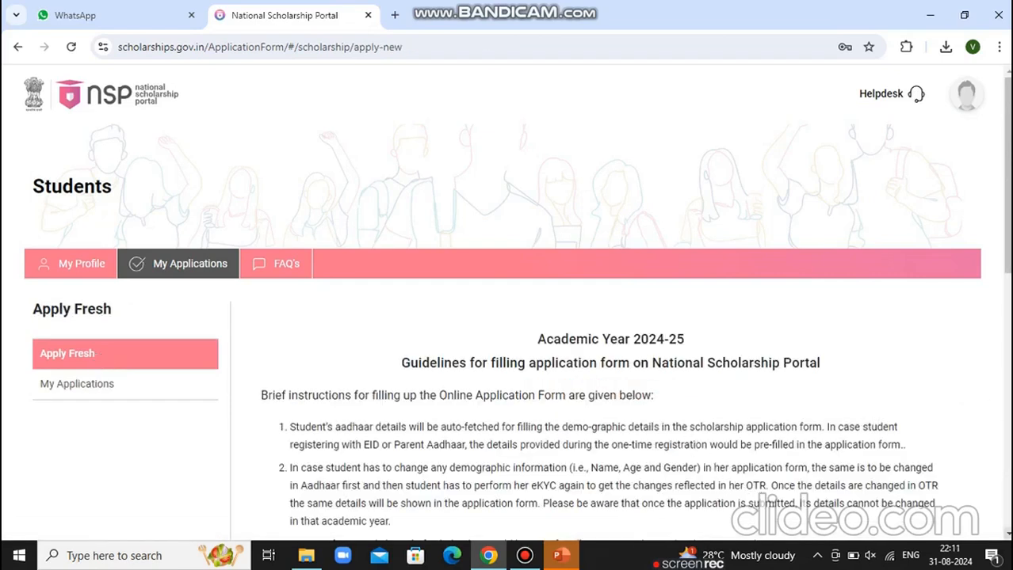
{"action": "scroll", "coordinate": [517, 333], "scroll_direction": "down", "scroll_amount": 2}
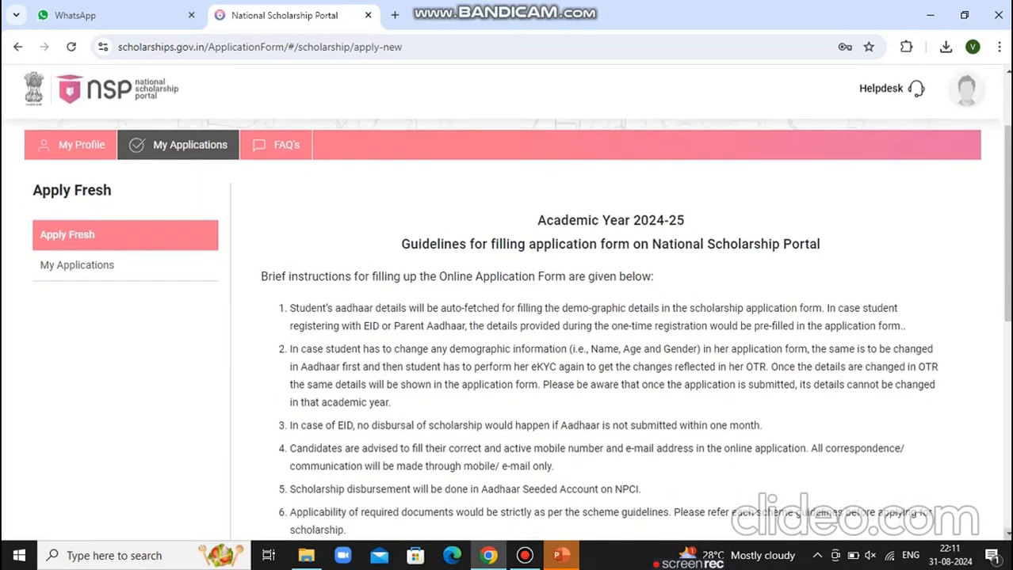
{"action": "scroll", "coordinate": [517, 332], "scroll_direction": "down", "scroll_amount": 4}
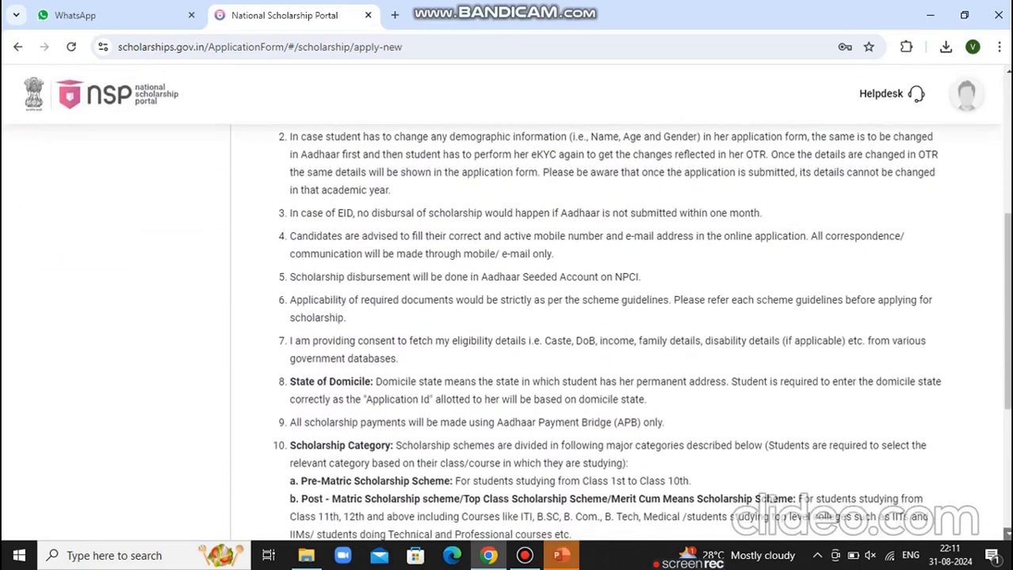
{"action": "scroll", "coordinate": [517, 333], "scroll_direction": "down", "scroll_amount": 3}
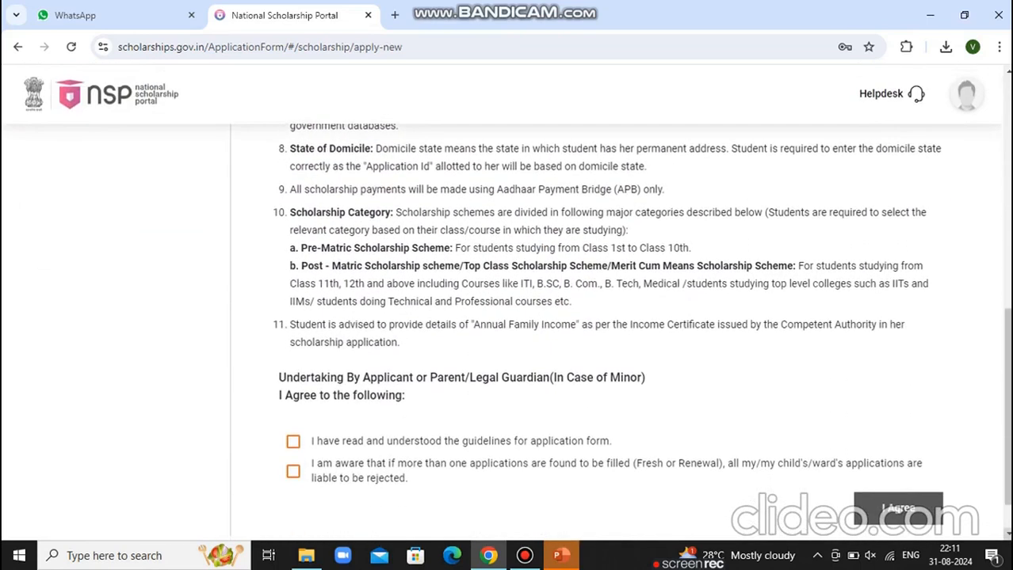
{"action": "scroll", "coordinate": [517, 333], "scroll_direction": "down", "scroll_amount": 1}
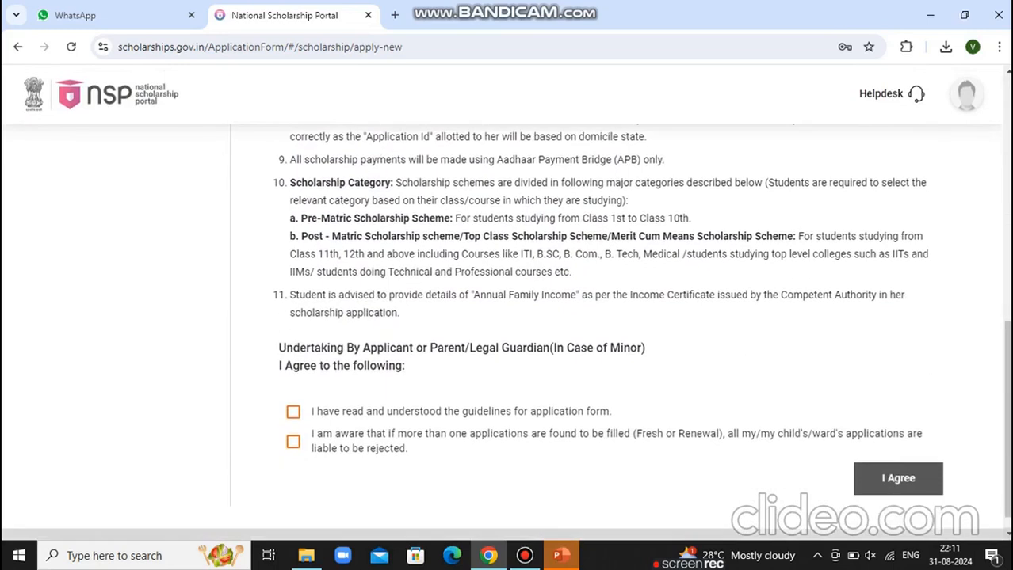
{"action": "left_click", "coordinate": [294, 413]}
{"action": "left_click", "coordinate": [293, 441]}
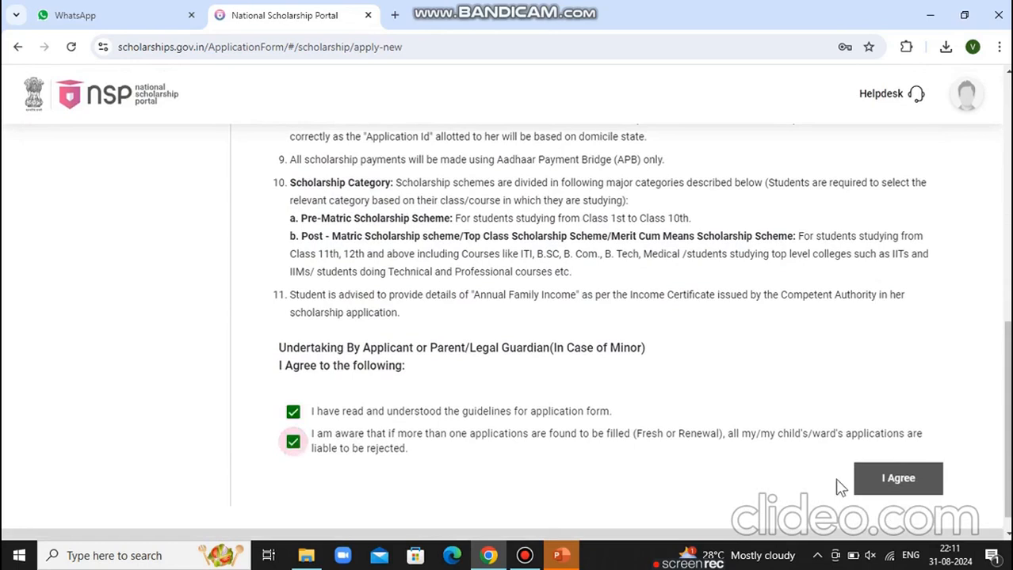
{"action": "left_click", "coordinate": [862, 485]}
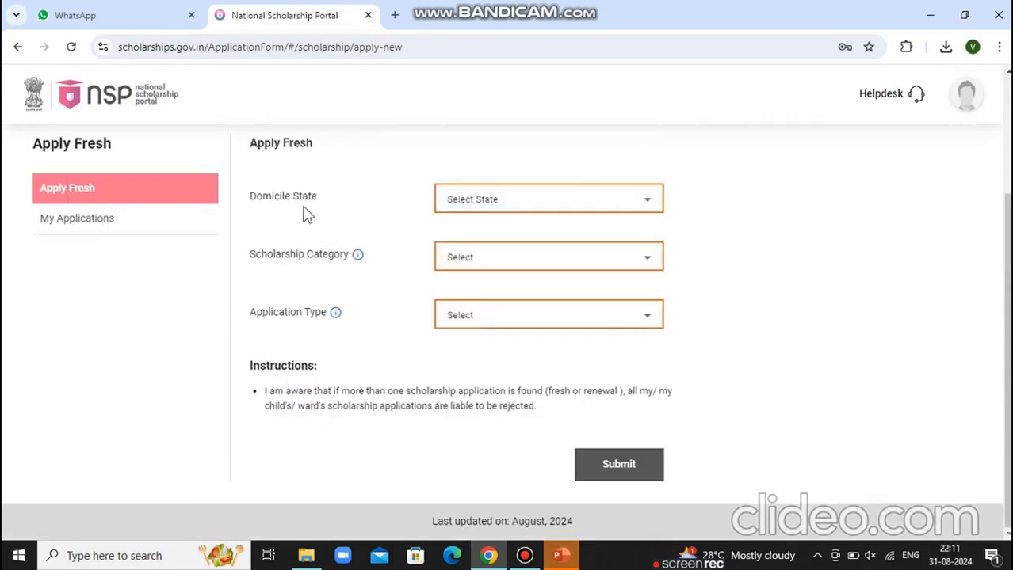
Submit a fresh application for TAMIL NADU, Post Matric/Top Class/MCM, Scholarship type, confirming the warning
{"action": "left_click", "coordinate": [535, 205]}
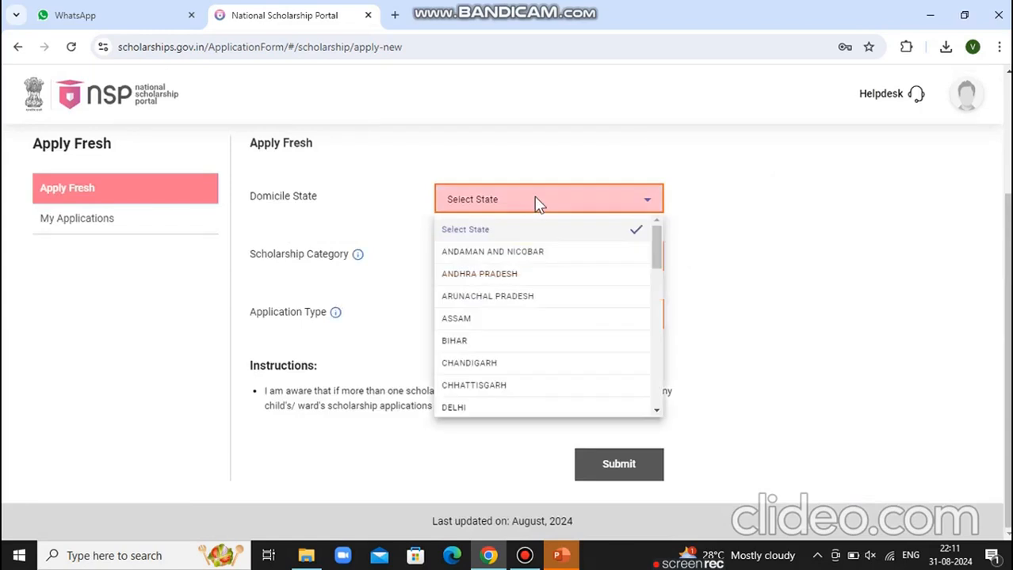
{"action": "scroll", "coordinate": [536, 204], "scroll_direction": "down", "scroll_amount": 5}
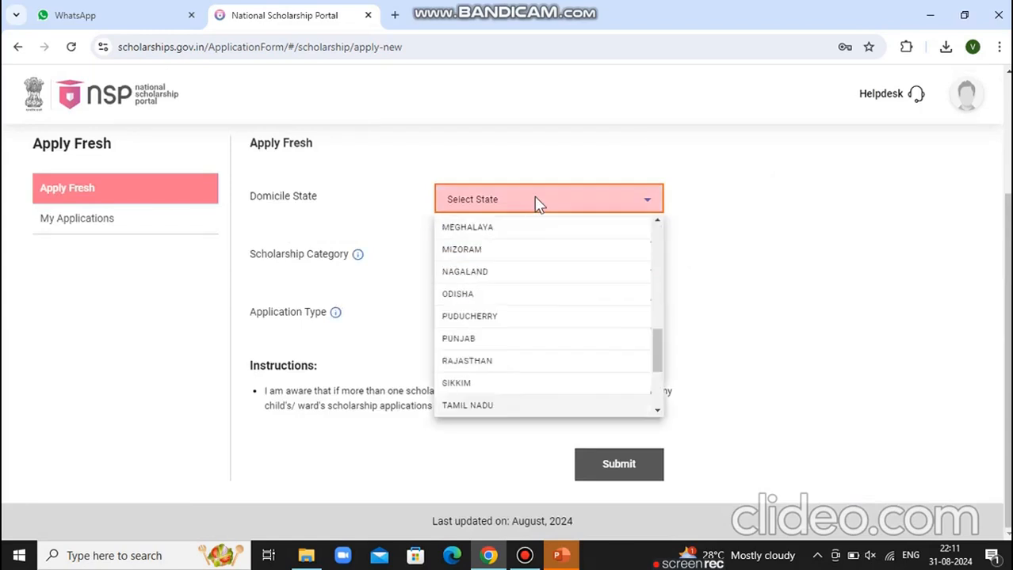
{"action": "left_click", "coordinate": [535, 405]}
{"action": "left_click", "coordinate": [488, 258]}
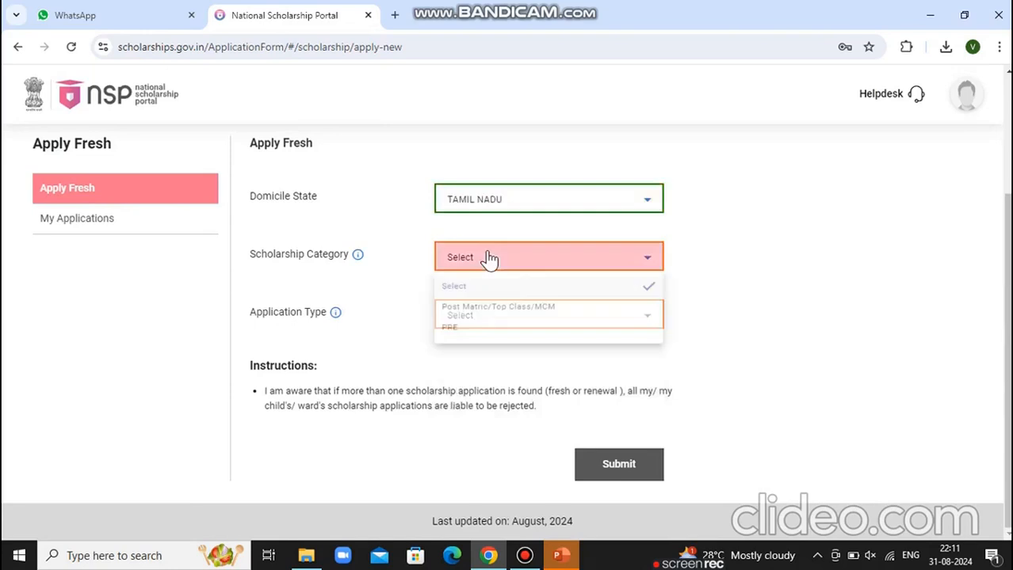
{"action": "left_click", "coordinate": [487, 310]}
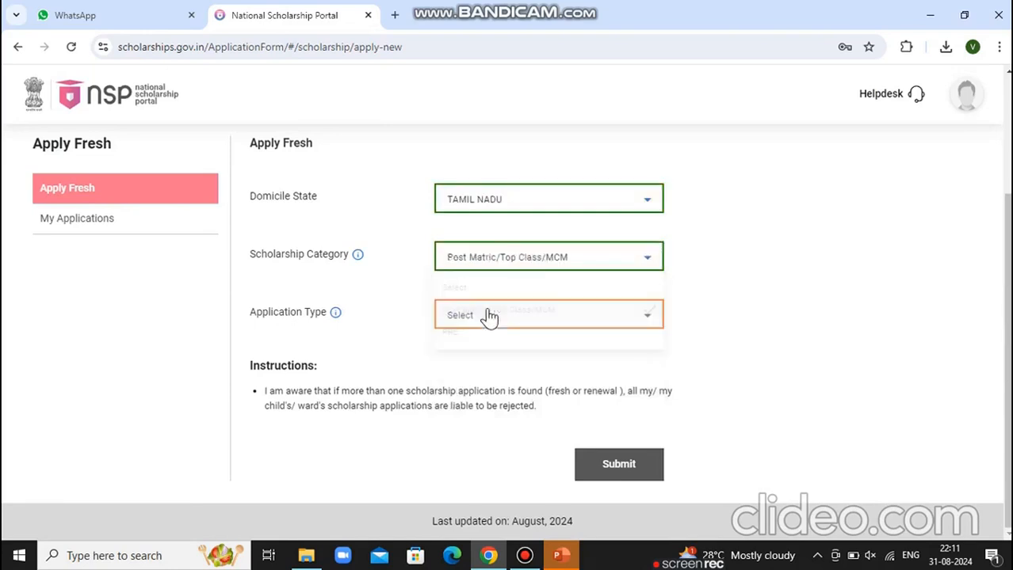
{"action": "left_click", "coordinate": [489, 316]}
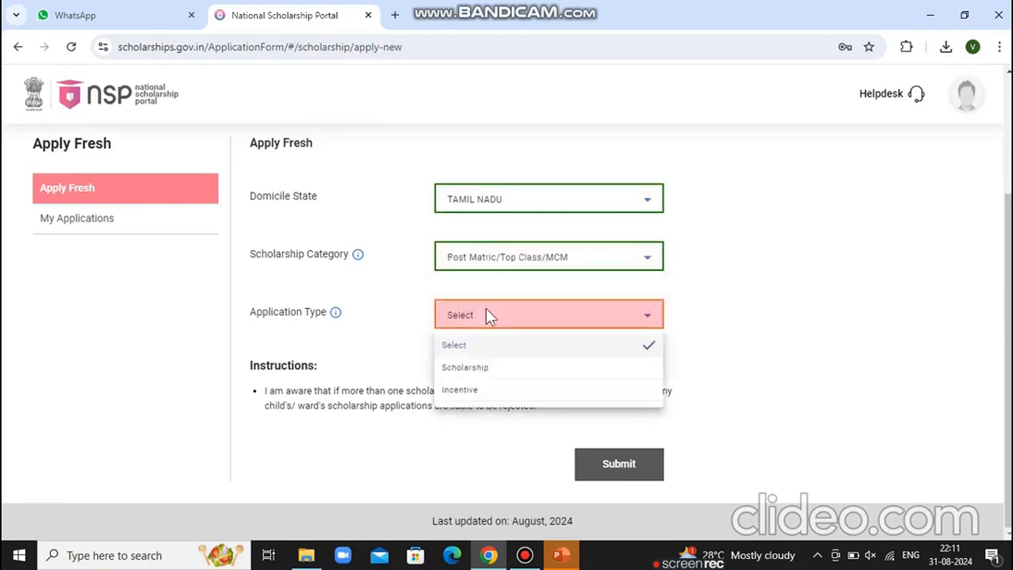
{"action": "left_click", "coordinate": [486, 368]}
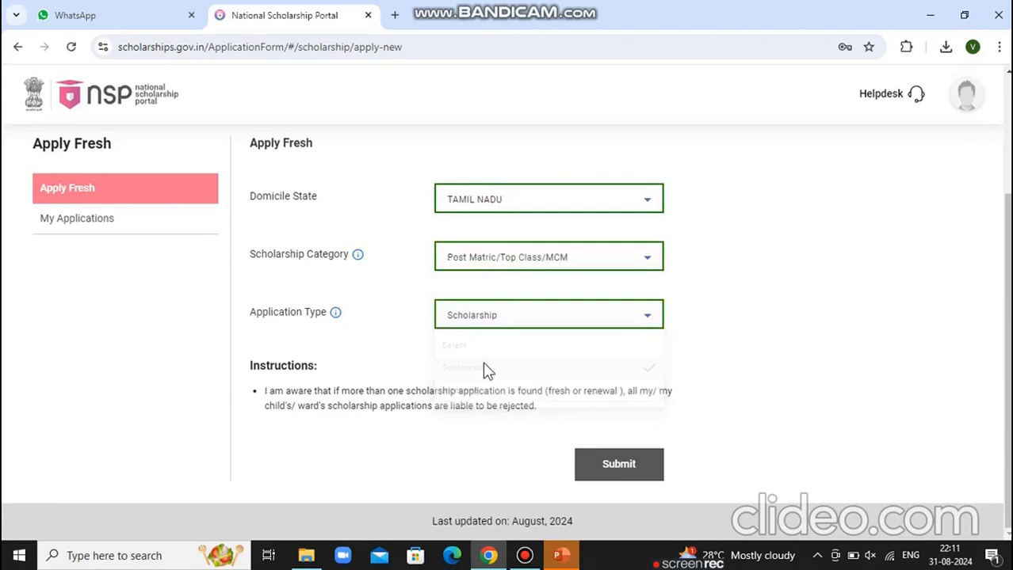
{"action": "left_click", "coordinate": [619, 474]}
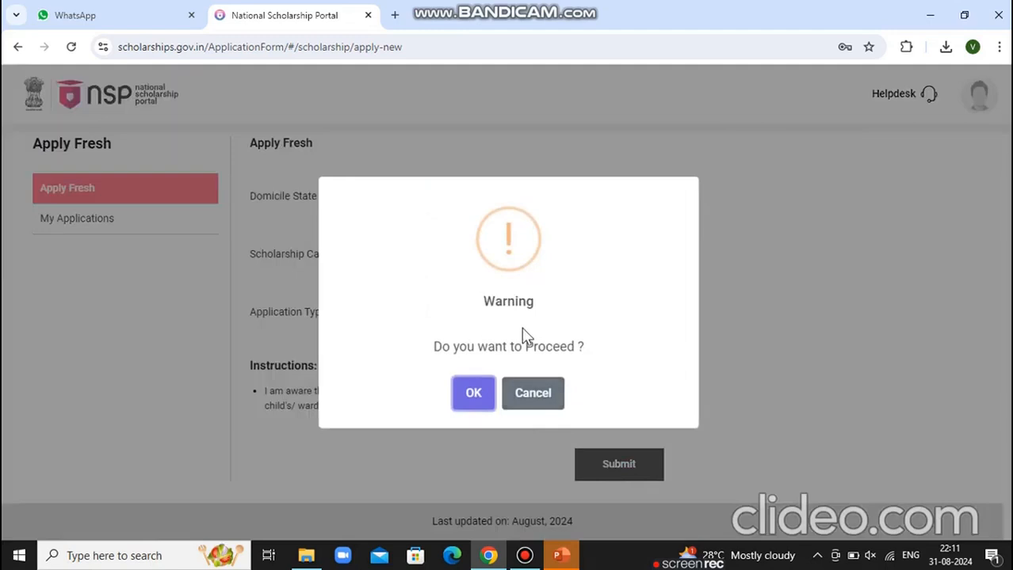
{"action": "left_click", "coordinate": [483, 400]}
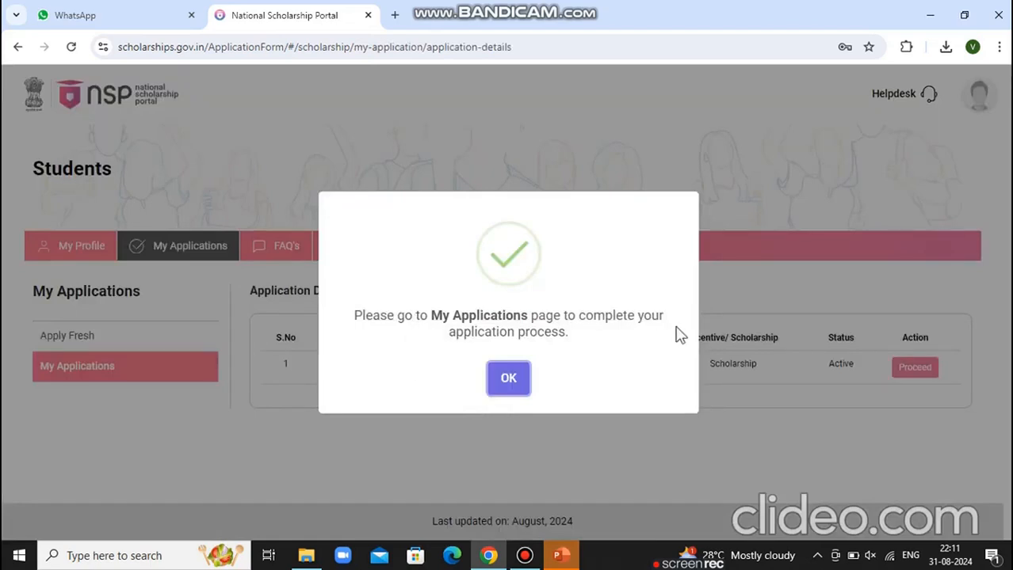
Check the new 2024-25 application's status and open Fill Application at General Information
{"action": "left_click", "coordinate": [508, 381]}
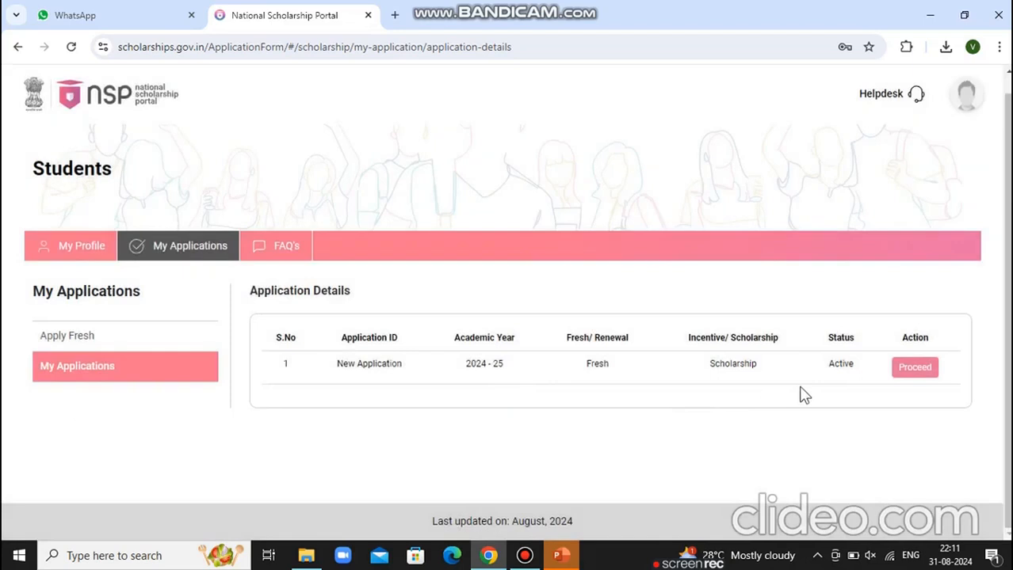
{"action": "left_click", "coordinate": [911, 372]}
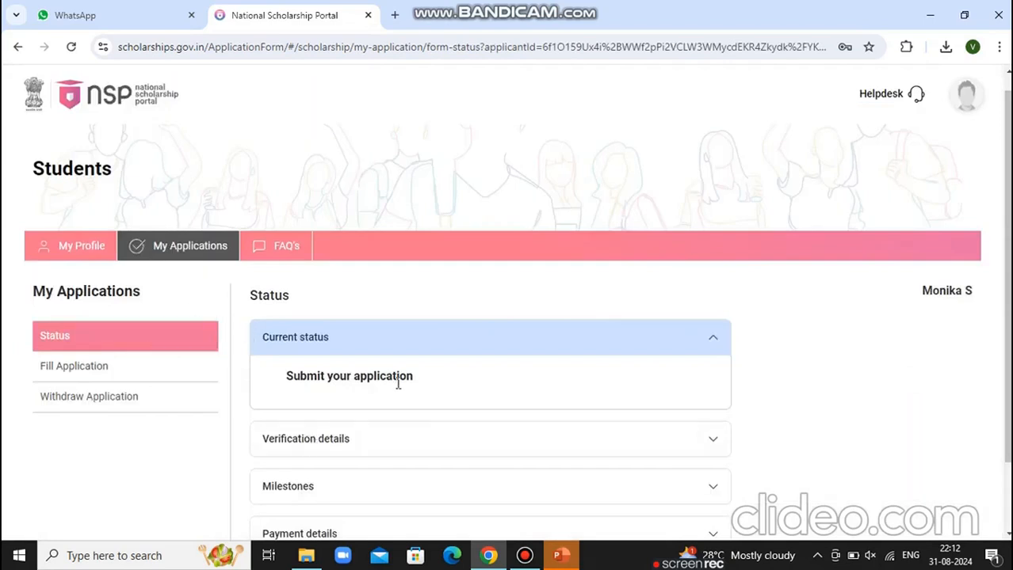
{"action": "left_click", "coordinate": [101, 370]}
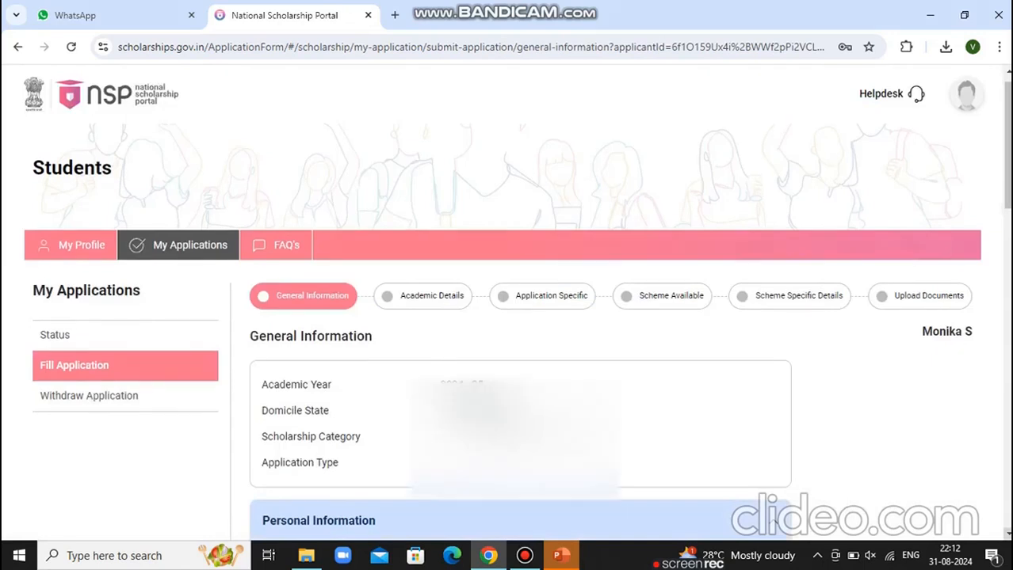
Set community OBC, religion Hindu, annual family income 96000 and Is Disabled No
{"action": "scroll", "coordinate": [517, 311], "scroll_direction": "down", "scroll_amount": 3}
{"action": "scroll", "coordinate": [519, 317], "scroll_direction": "down", "scroll_amount": 2}
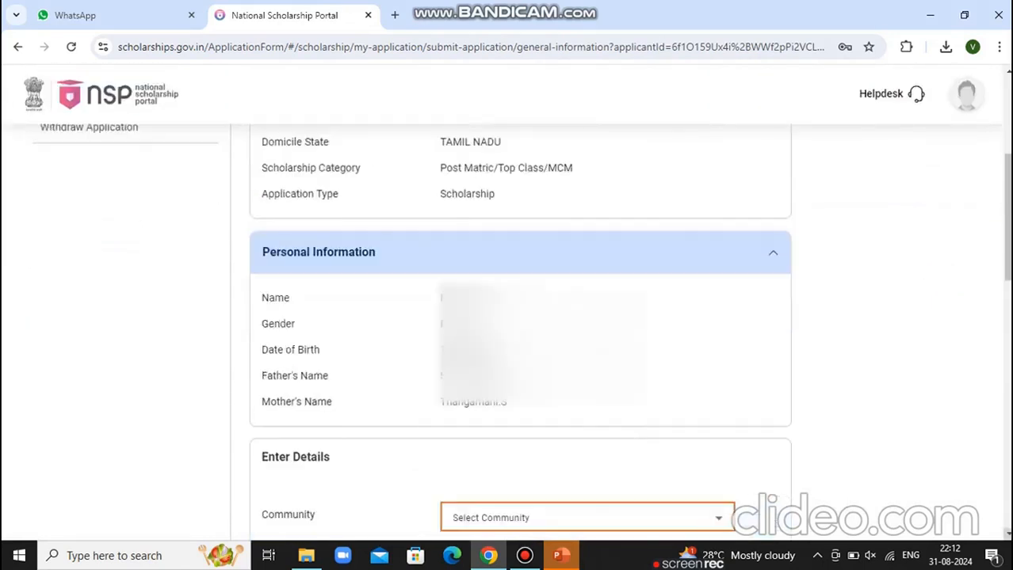
{"action": "scroll", "coordinate": [520, 317], "scroll_direction": "down", "scroll_amount": 2}
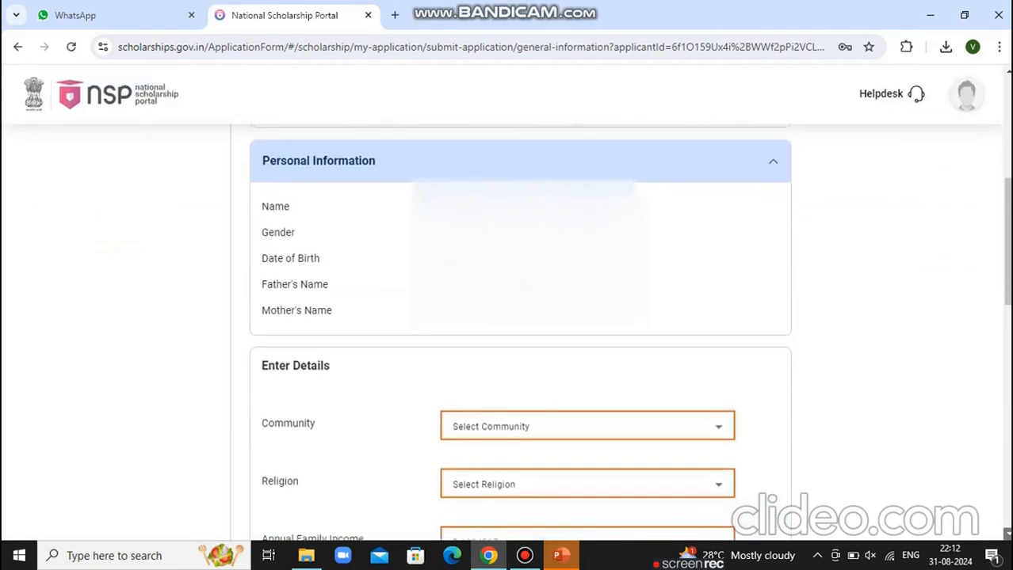
{"action": "scroll", "coordinate": [497, 339], "scroll_direction": "down", "scroll_amount": 1}
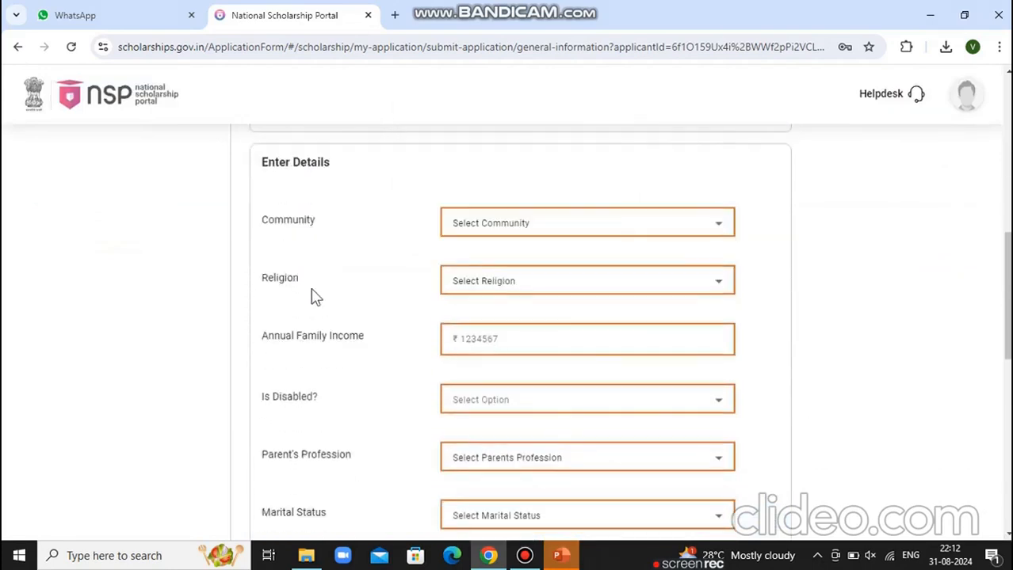
{"action": "left_click", "coordinate": [494, 230]}
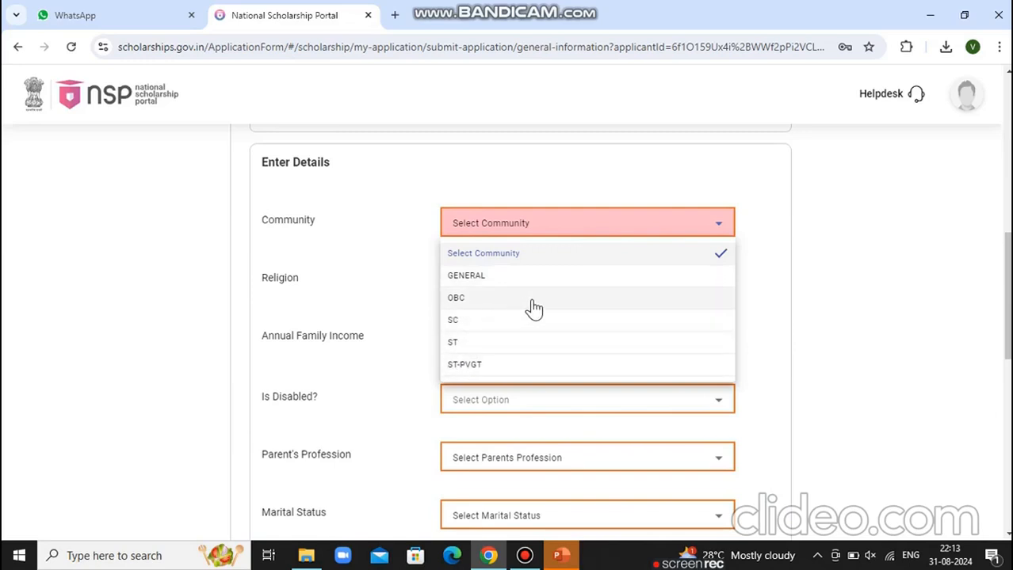
{"action": "left_click", "coordinate": [463, 301]}
{"action": "left_click", "coordinate": [495, 281]}
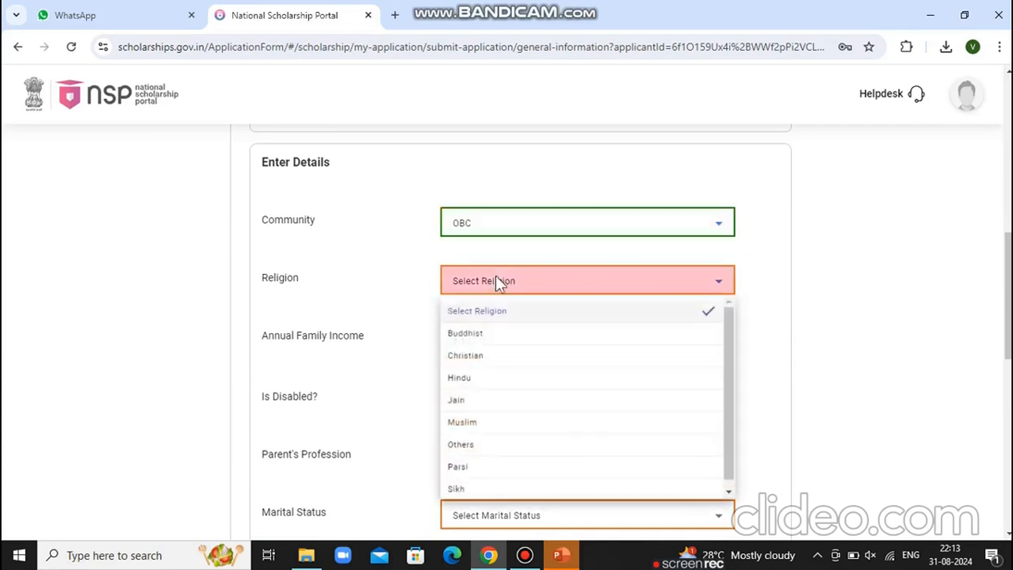
{"action": "left_click", "coordinate": [481, 381]}
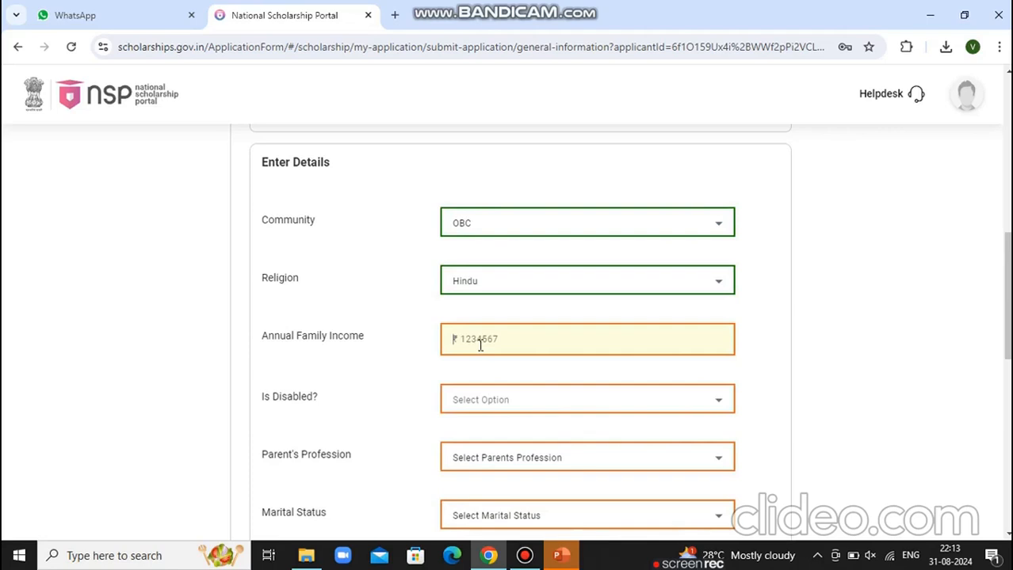
{"action": "left_click", "coordinate": [480, 345]}
{"action": "type", "text": "96000"}
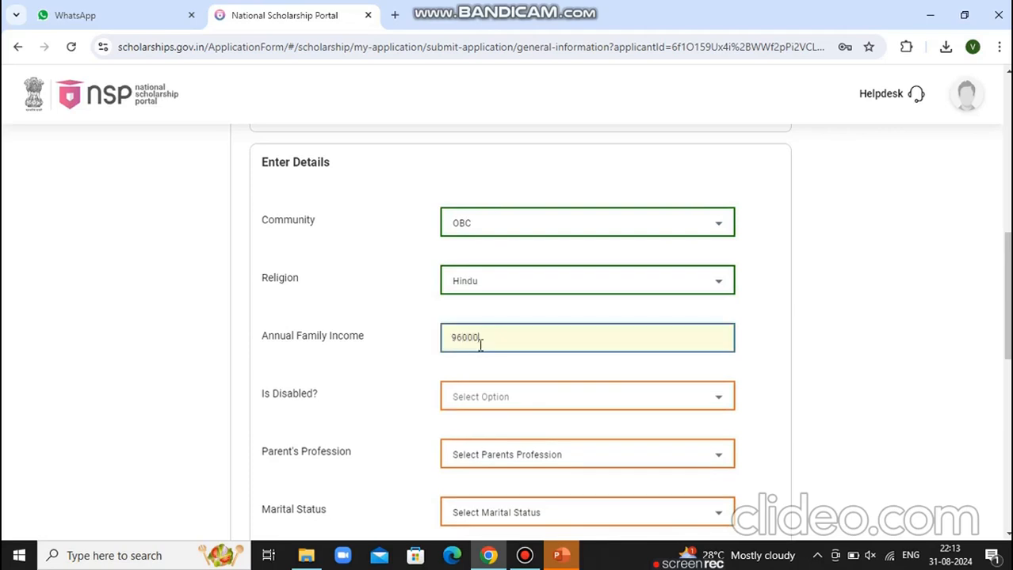
{"action": "left_click", "coordinate": [483, 401]}
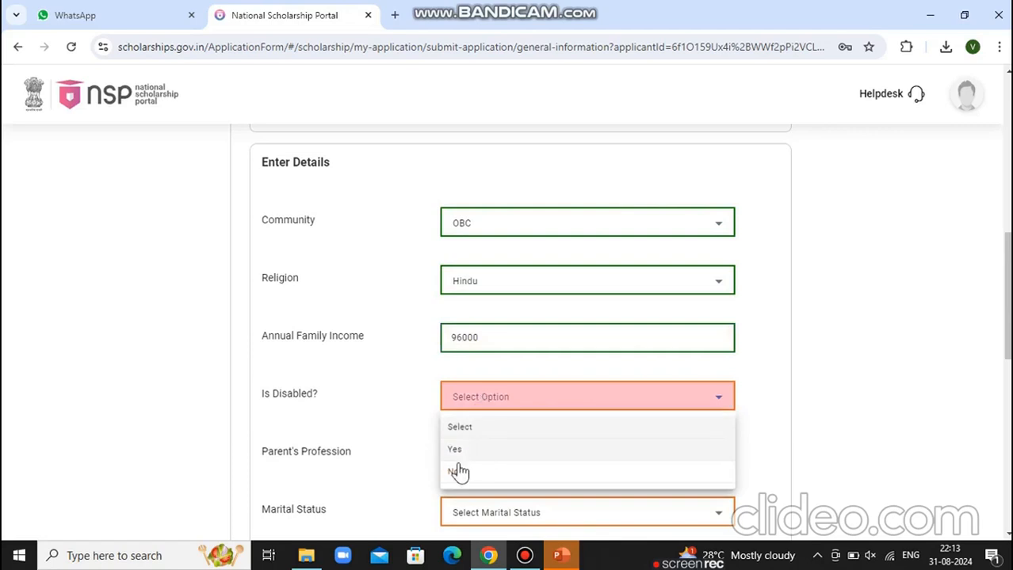
{"action": "left_click", "coordinate": [453, 474]}
Set parent profession Others, Un Married, Single Girl Child No, parents not alive Not Applicable
{"action": "left_click", "coordinate": [485, 465]}
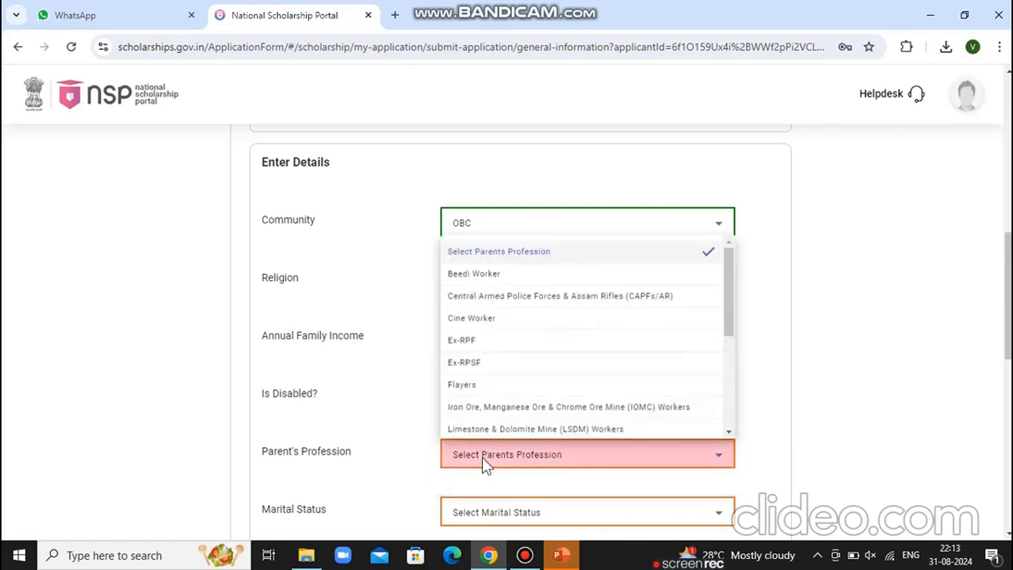
{"action": "left_click", "coordinate": [726, 431]}
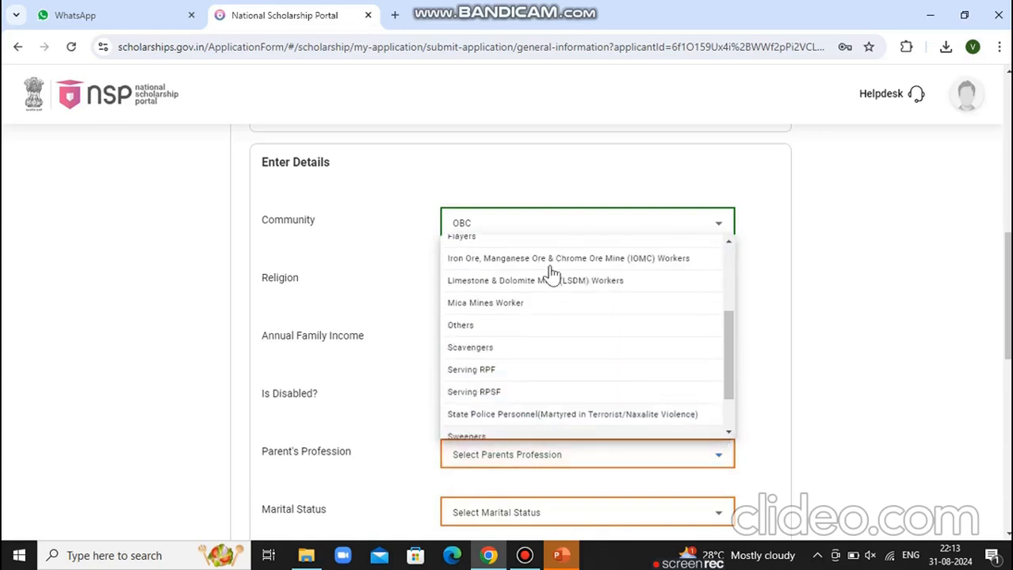
{"action": "left_click", "coordinate": [479, 328]}
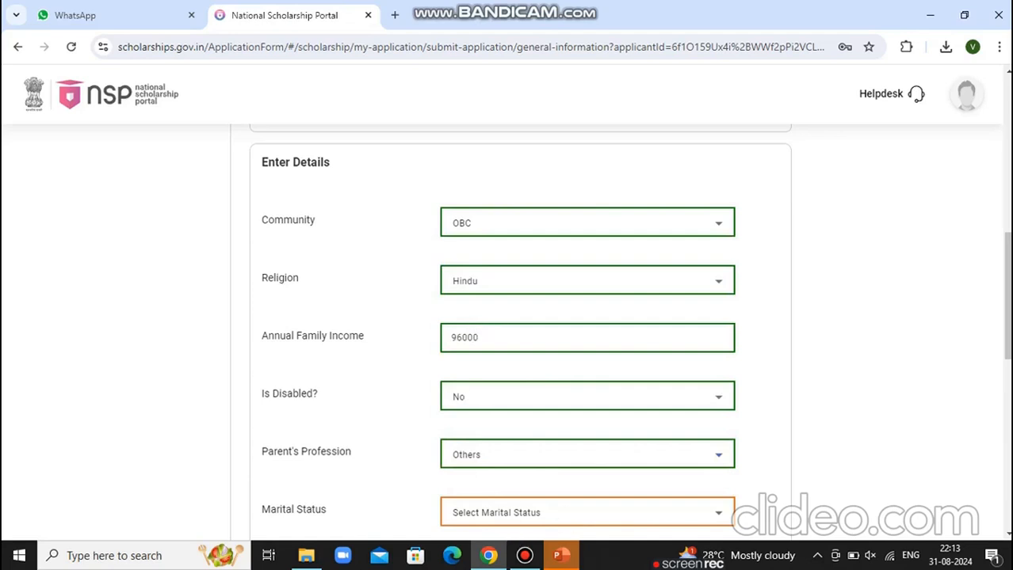
{"action": "scroll", "coordinate": [1008, 536], "scroll_direction": "down", "scroll_amount": 5}
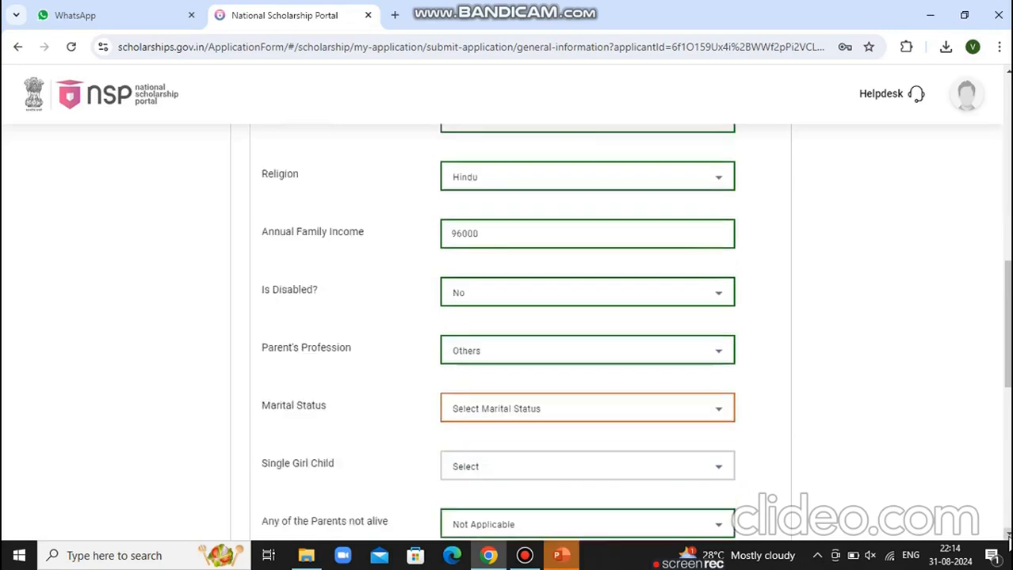
{"action": "left_click", "coordinate": [610, 309]}
{"action": "left_click", "coordinate": [486, 401]}
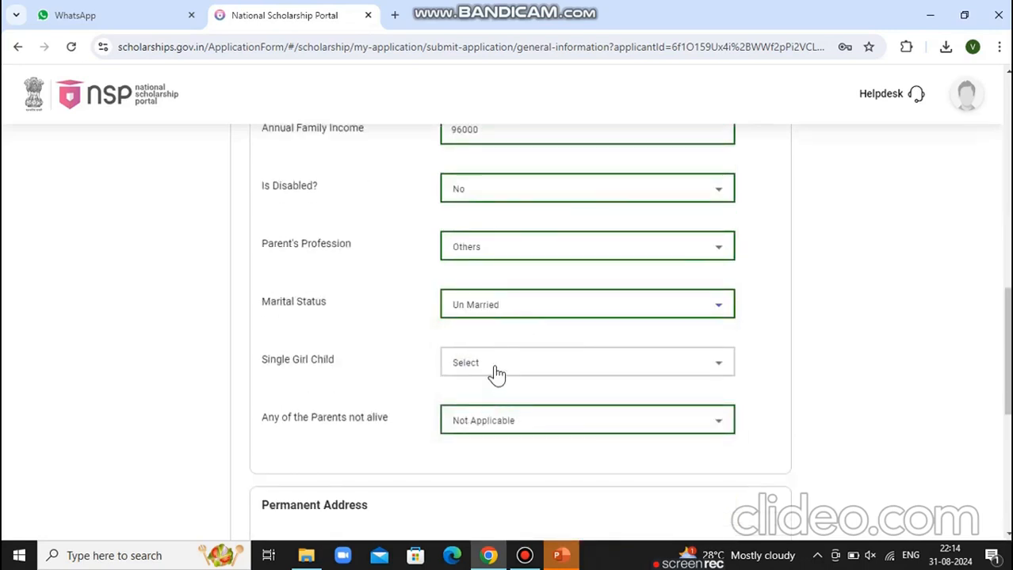
{"action": "left_click", "coordinate": [496, 374]}
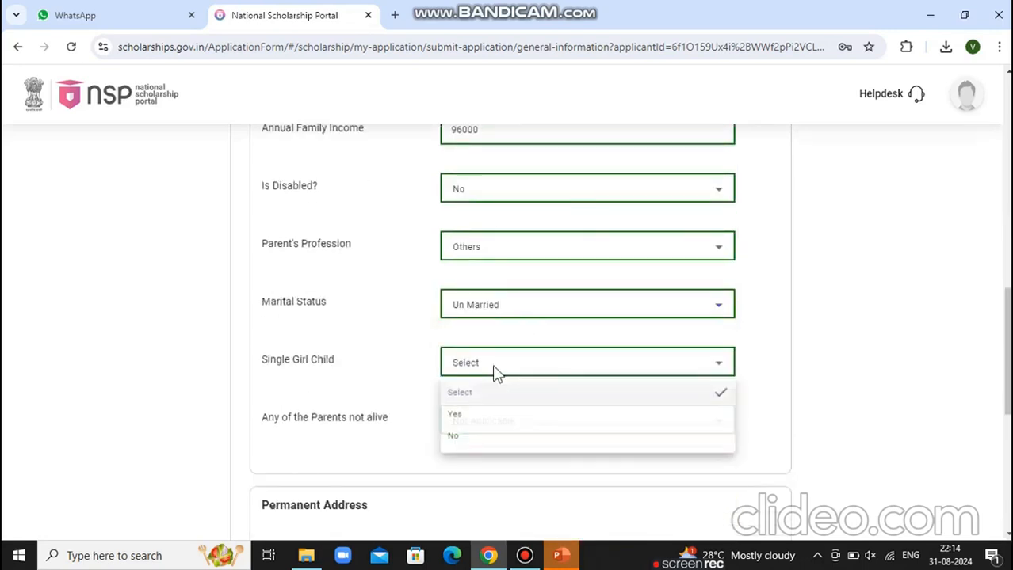
{"action": "left_click", "coordinate": [453, 440]}
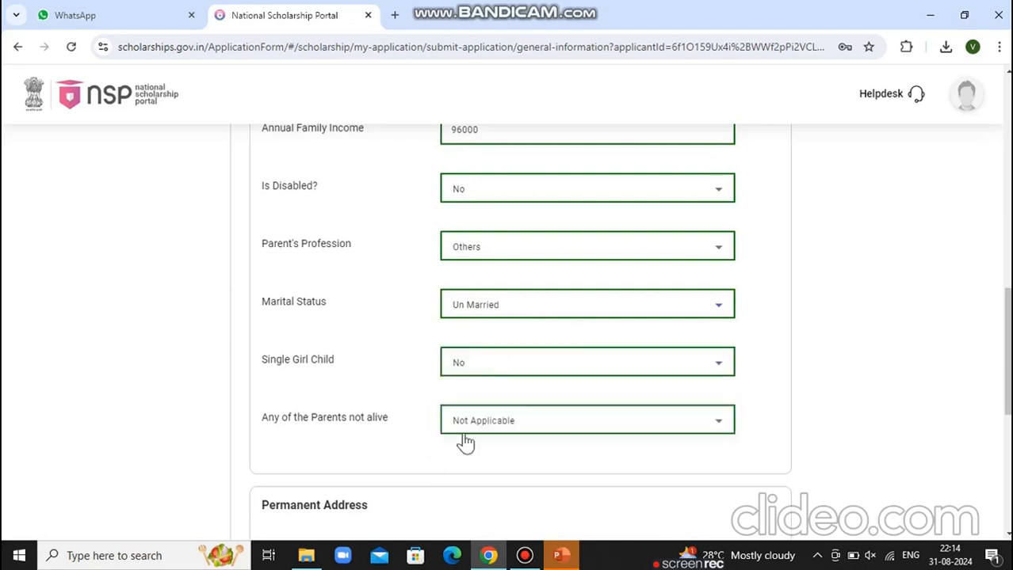
{"action": "left_click", "coordinate": [492, 425]}
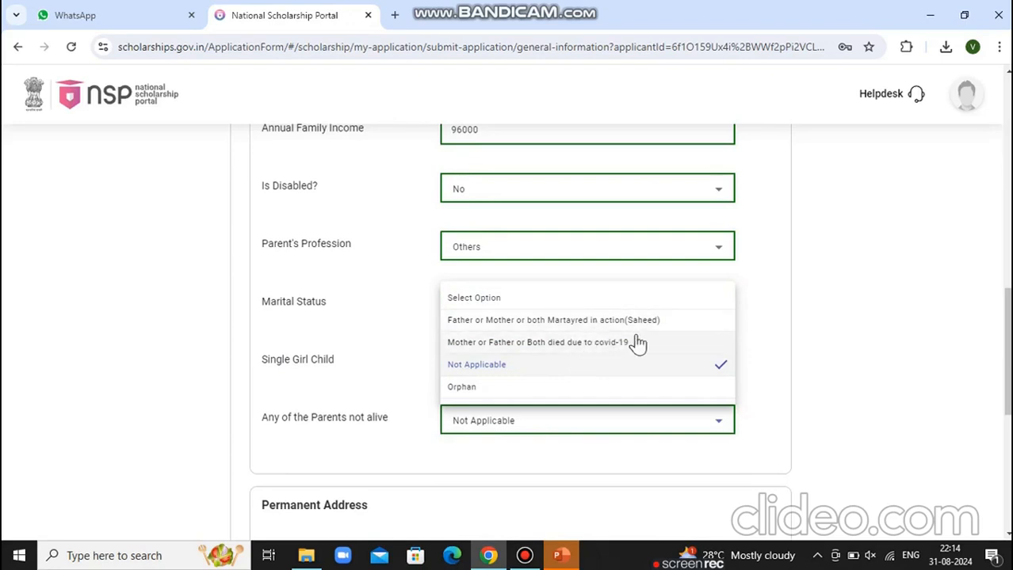
{"action": "left_click", "coordinate": [494, 377]}
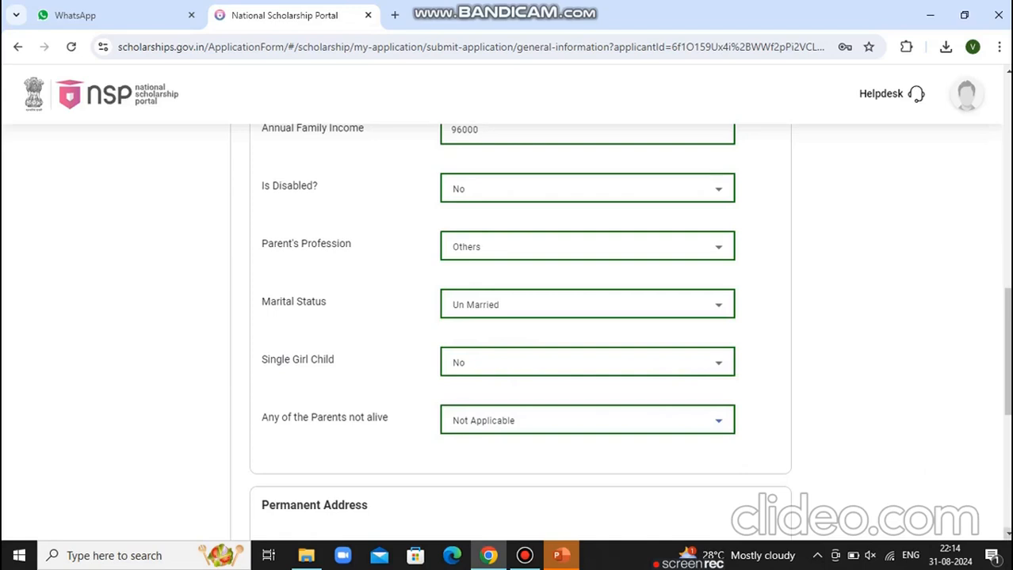
{"action": "scroll", "coordinate": [507, 316], "scroll_direction": "down", "scroll_amount": 1}
Set the permanent address to district ERODE, Rural, sub district Perundurai and the student's village
{"action": "scroll", "coordinate": [507, 317], "scroll_direction": "down", "scroll_amount": 3}
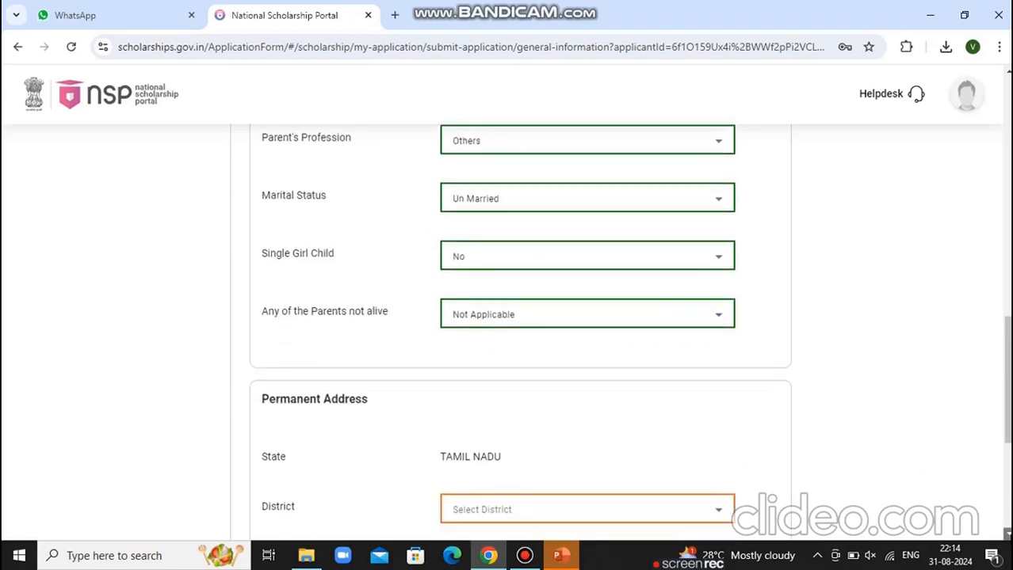
{"action": "left_click", "coordinate": [671, 264]}
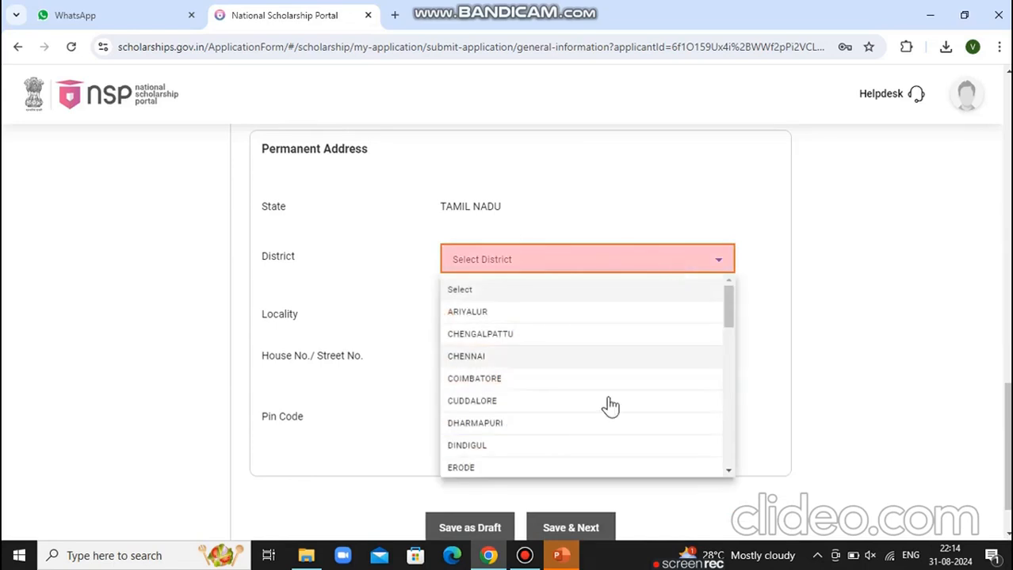
{"action": "left_click", "coordinate": [542, 470]}
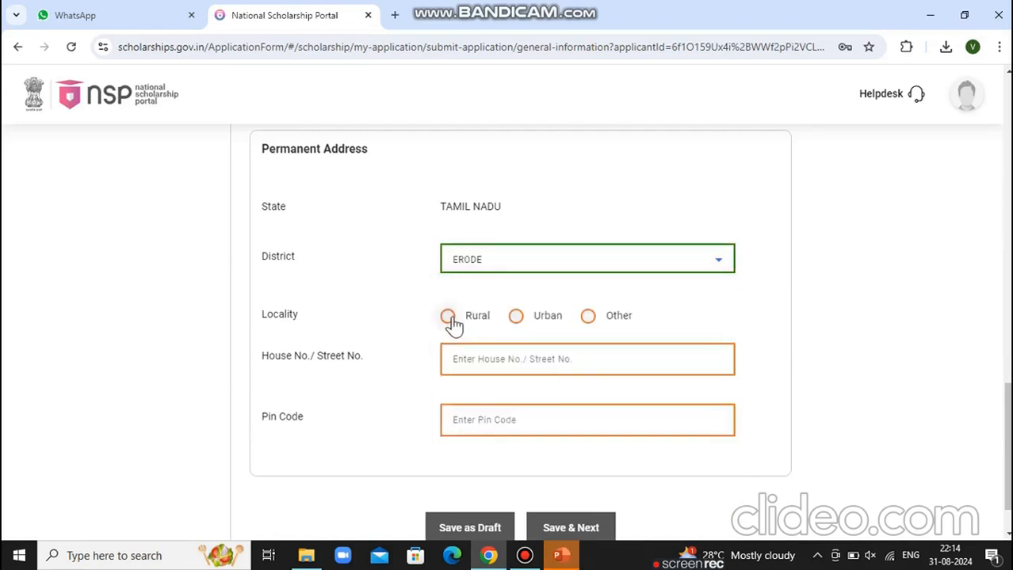
{"action": "left_click", "coordinate": [448, 317]}
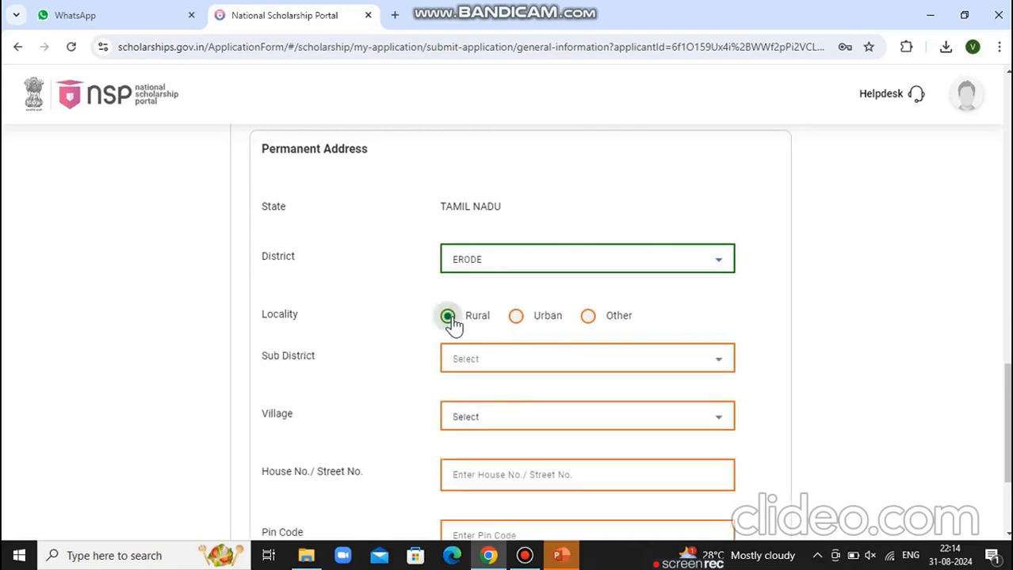
{"action": "left_click", "coordinate": [517, 325]}
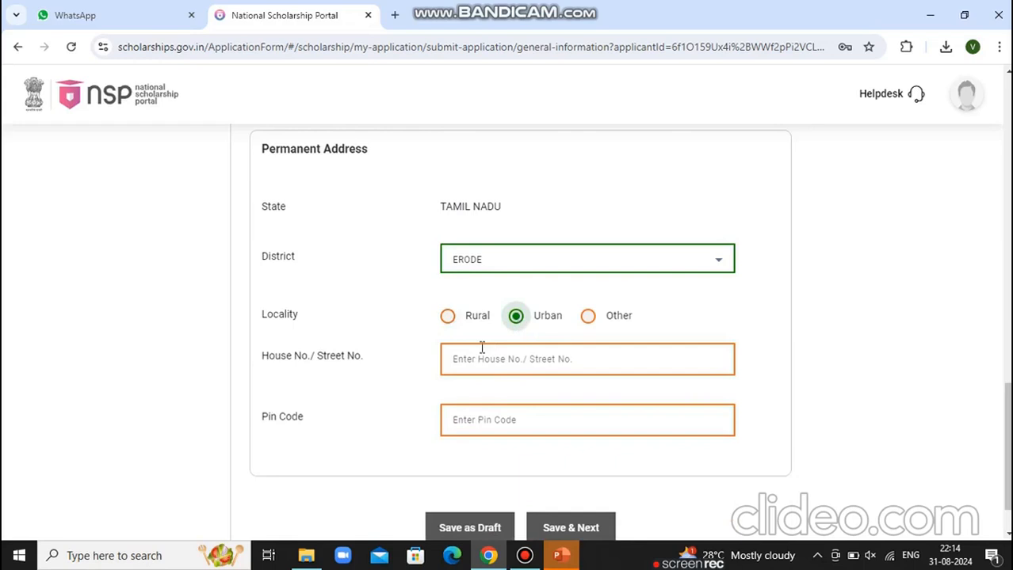
{"action": "left_click", "coordinate": [447, 317]}
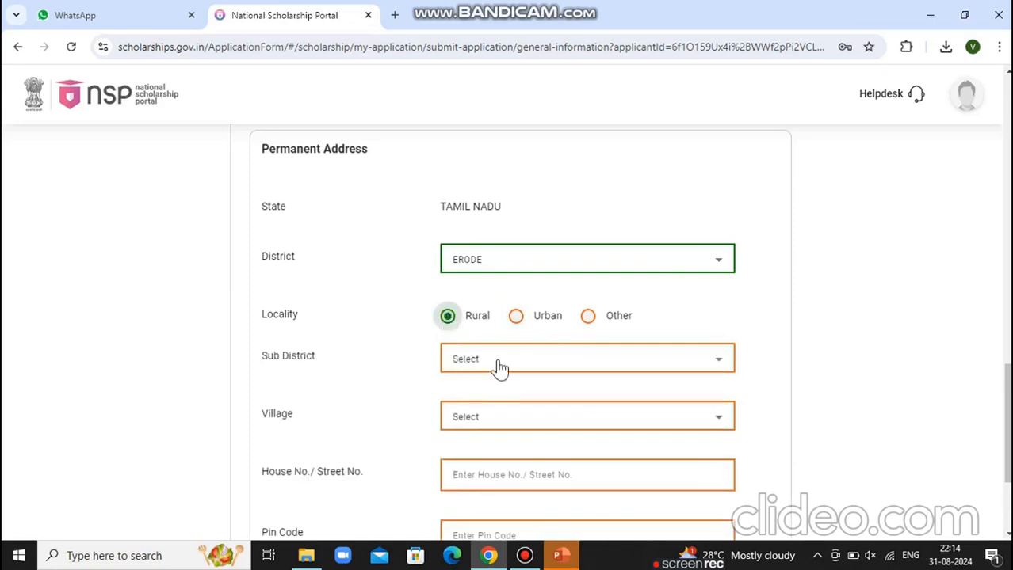
{"action": "left_click", "coordinate": [499, 365]}
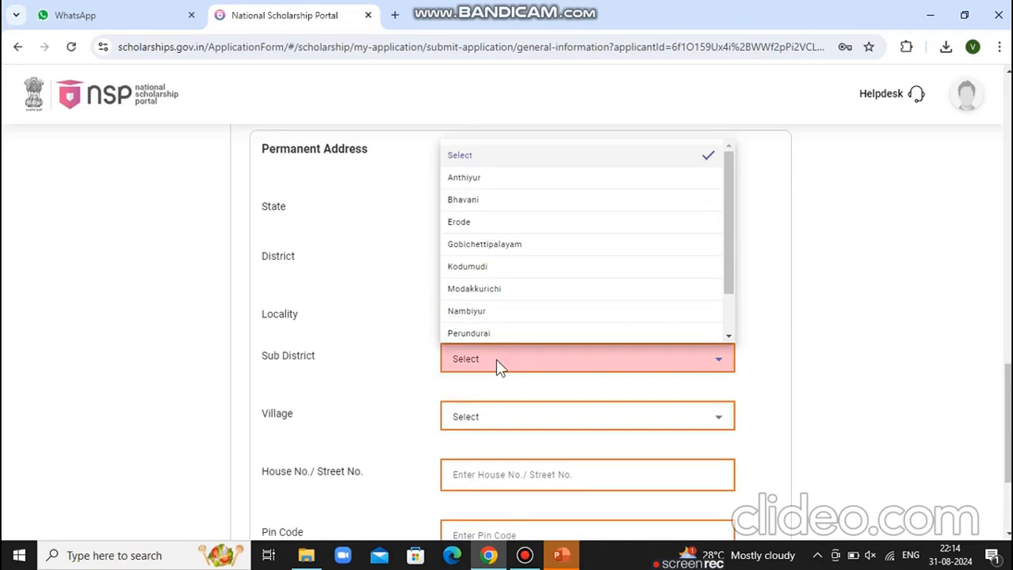
{"action": "left_click", "coordinate": [468, 333]}
{"action": "left_click", "coordinate": [486, 434]}
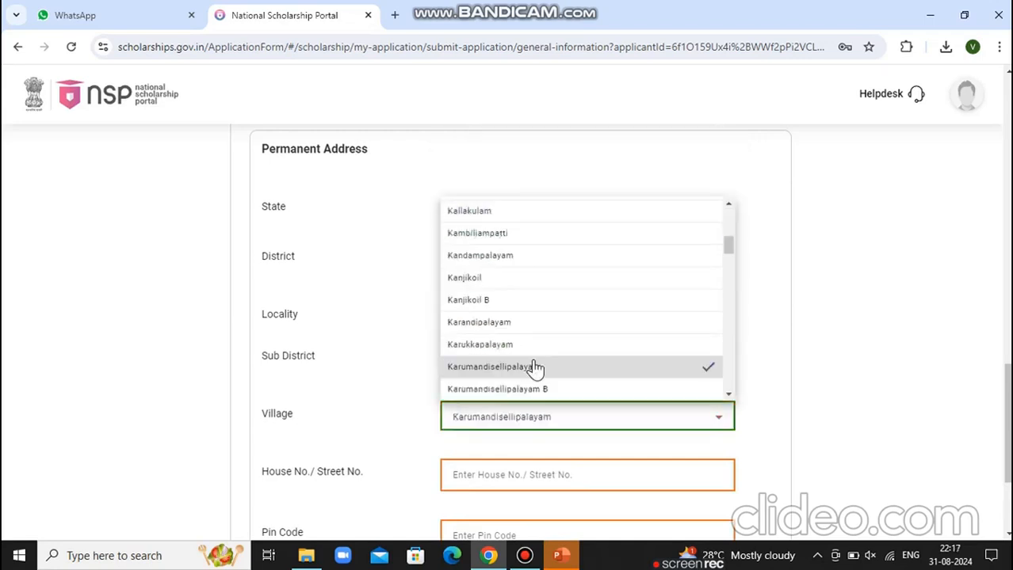
{"action": "left_click", "coordinate": [533, 367]}
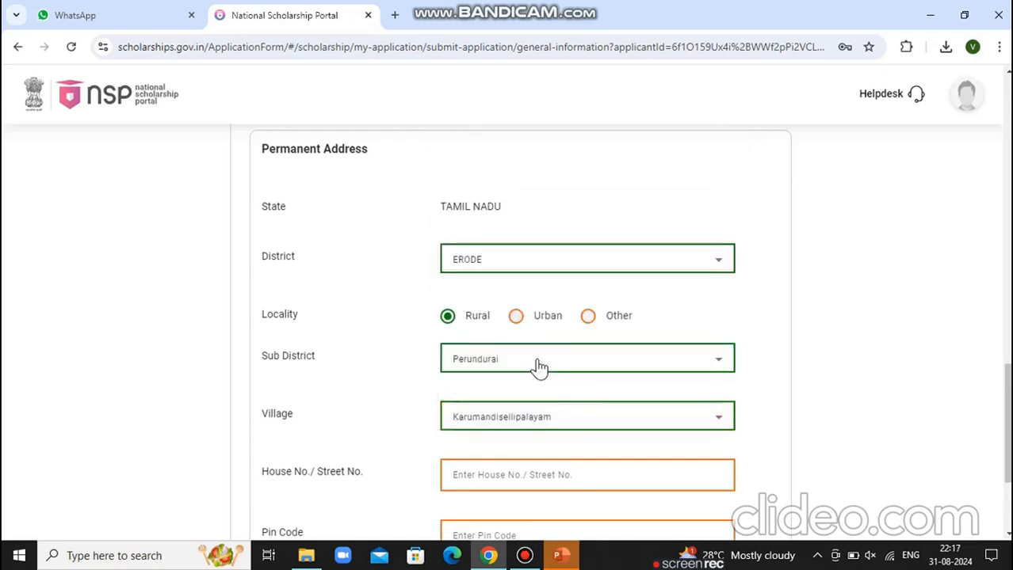
Paste the house and street address, enter pin code 638052, and save the general information
{"action": "left_click", "coordinate": [463, 475]}
{"action": "key", "text": "ctrl+v"}
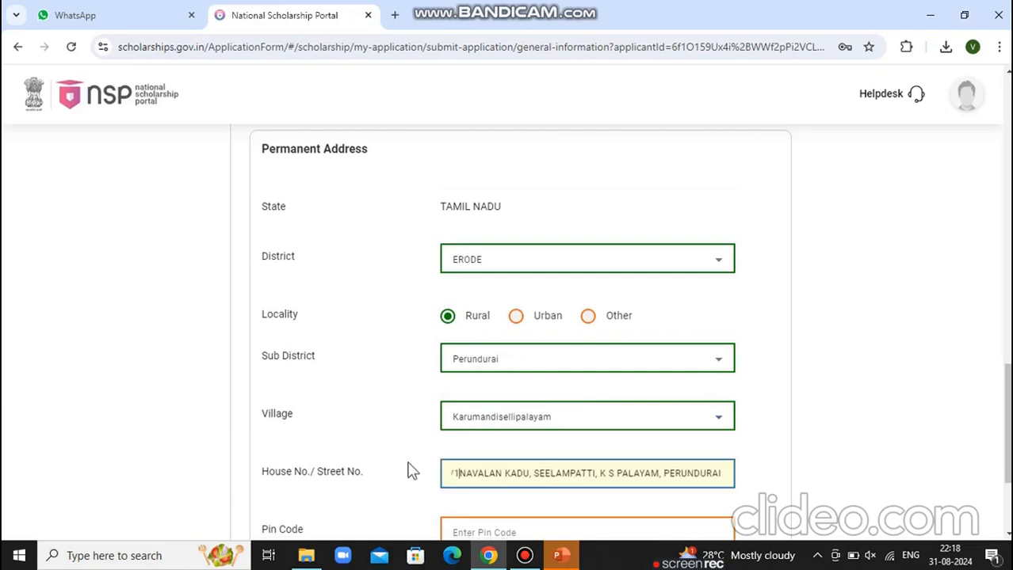
{"action": "left_click", "coordinate": [724, 474]}
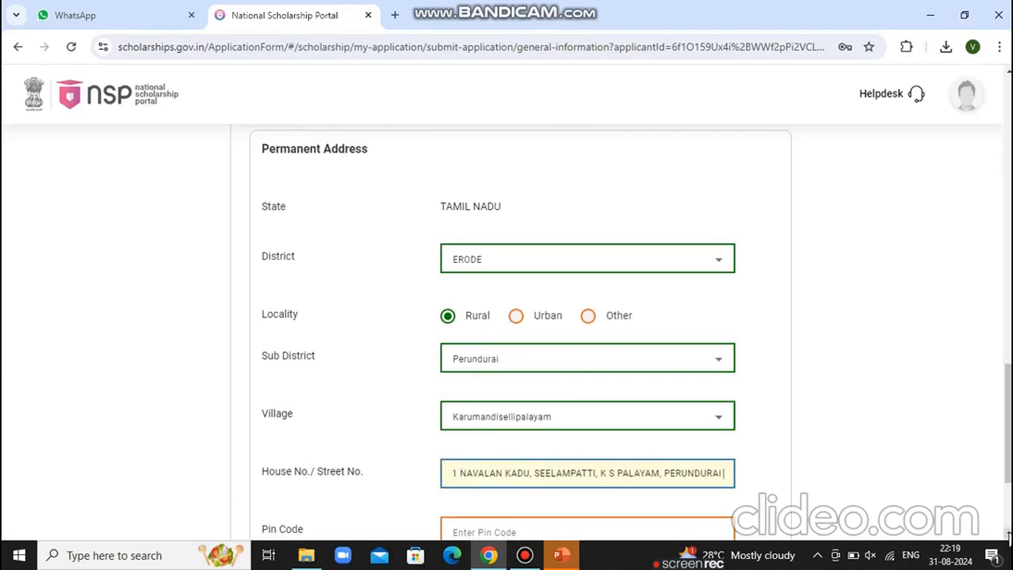
{"action": "scroll", "coordinate": [594, 437], "scroll_direction": "down", "scroll_amount": 2}
{"action": "left_click", "coordinate": [566, 416]}
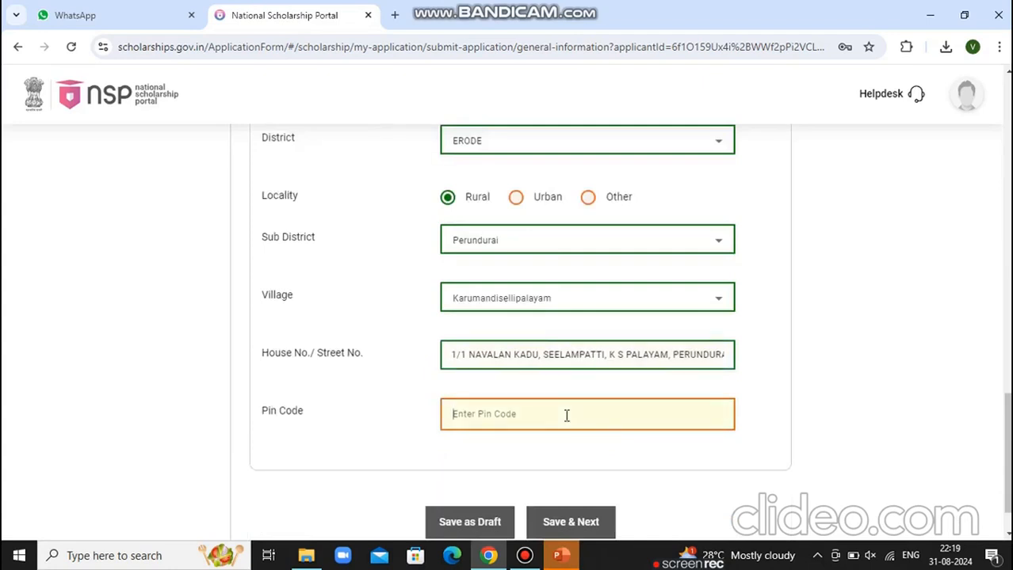
{"action": "type", "text": "638052"}
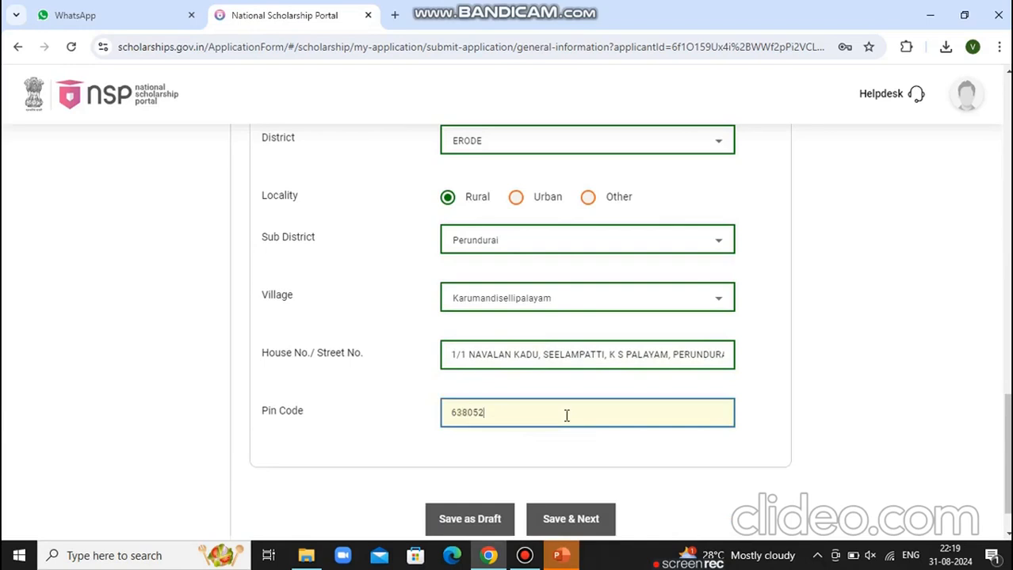
{"action": "left_click", "coordinate": [559, 521]}
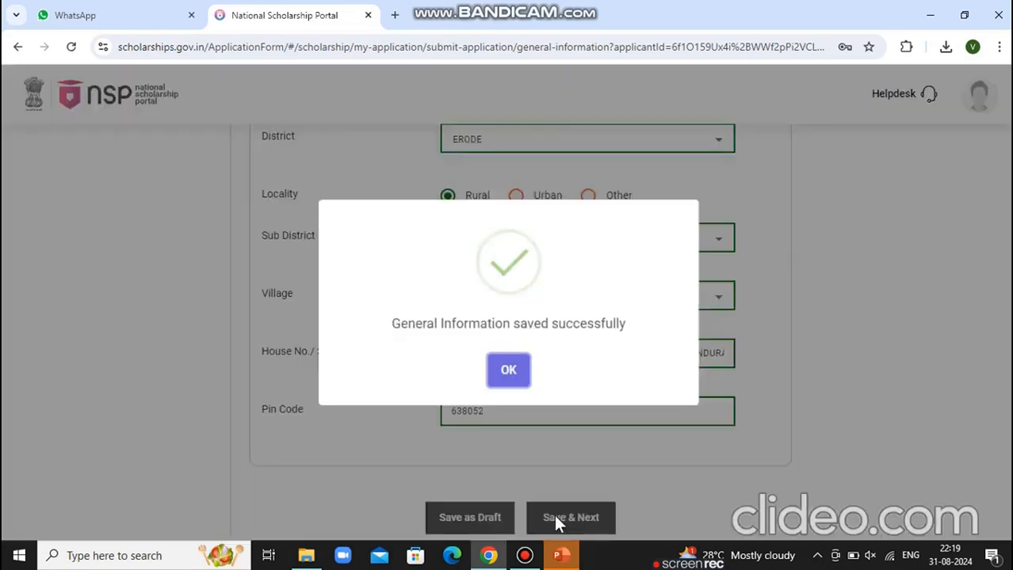
Acknowledge the General Information save and start the institute search in Academic Details
{"action": "left_click", "coordinate": [507, 370]}
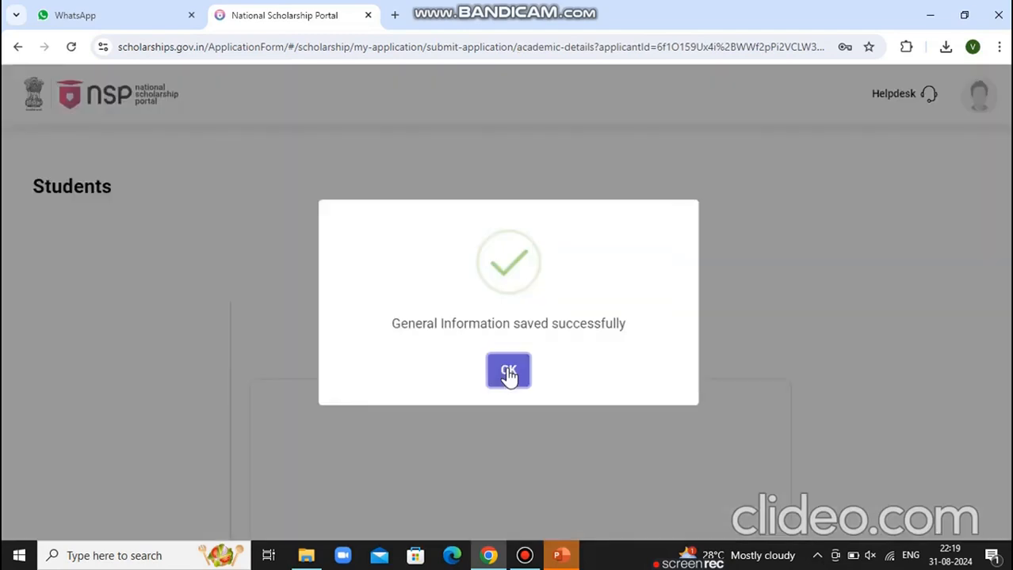
{"action": "left_click", "coordinate": [508, 372]}
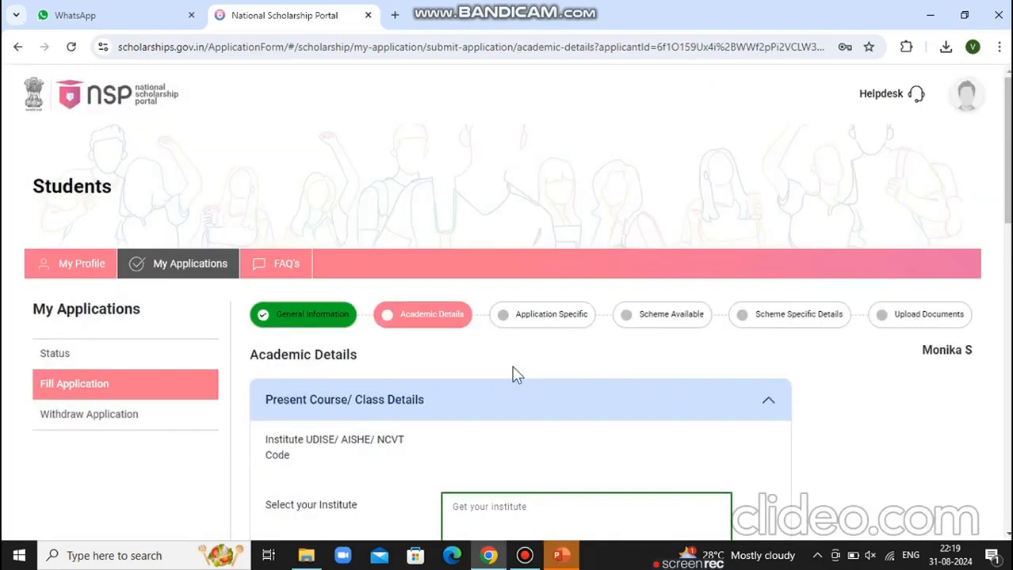
{"action": "scroll", "coordinate": [518, 393], "scroll_direction": "down", "scroll_amount": 3}
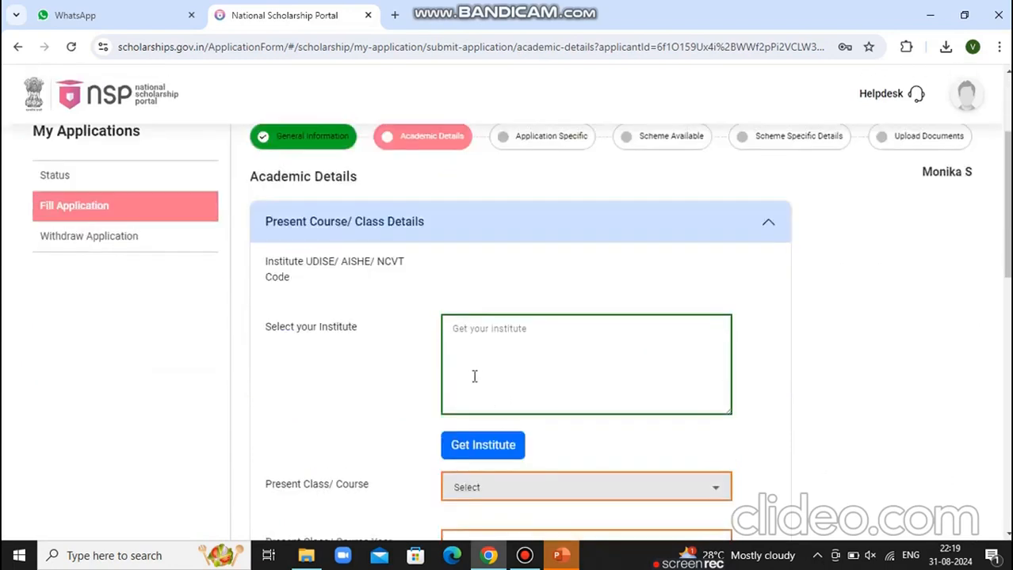
{"action": "left_click", "coordinate": [485, 447]}
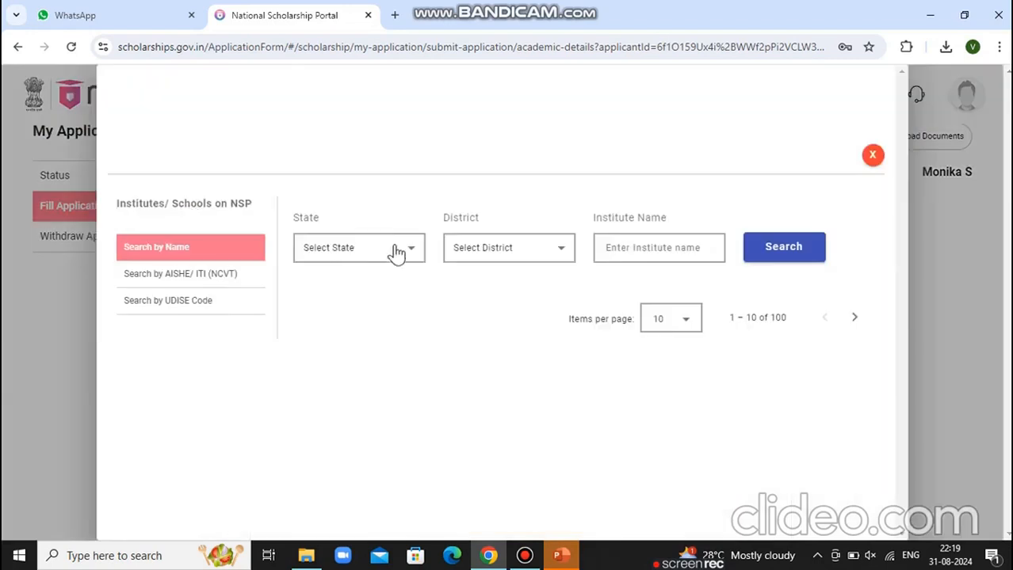
Filter by TAMIL NADU and ERODE, then select VELLALAR COLLEGE FOR WOMEN (C-41068) as the institute
{"action": "left_click", "coordinate": [396, 255]}
{"action": "key", "text": "t"}
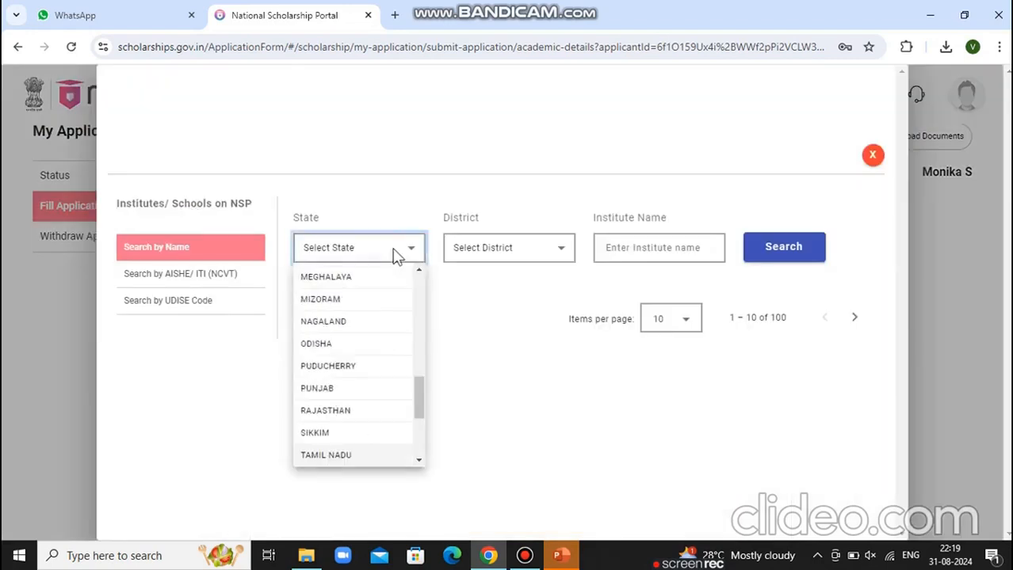
{"action": "key", "text": "Down"}
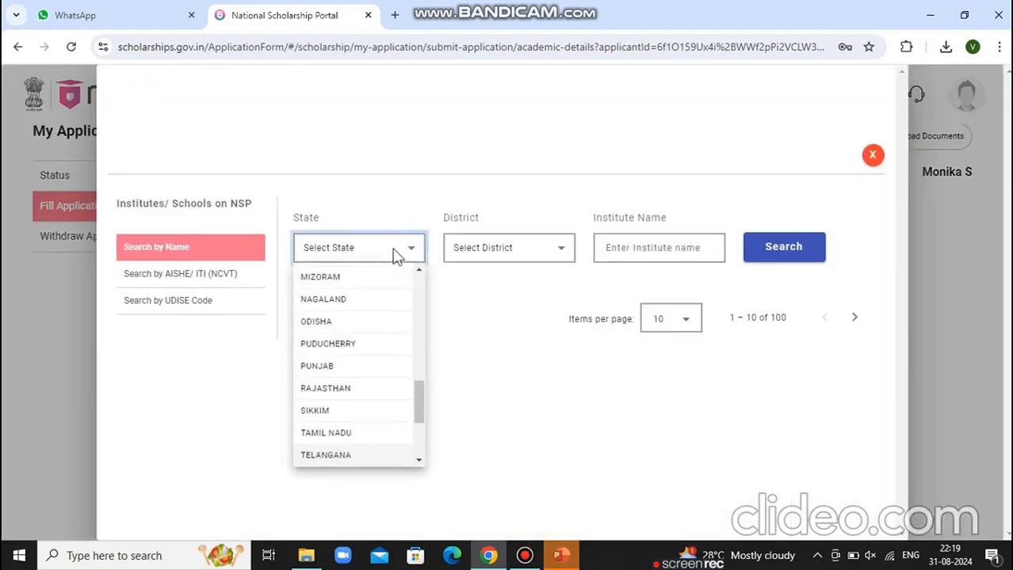
{"action": "key", "text": "Down"}
{"action": "key", "text": "Down"}
{"action": "key", "text": "Down"}
{"action": "key", "text": "Down"}
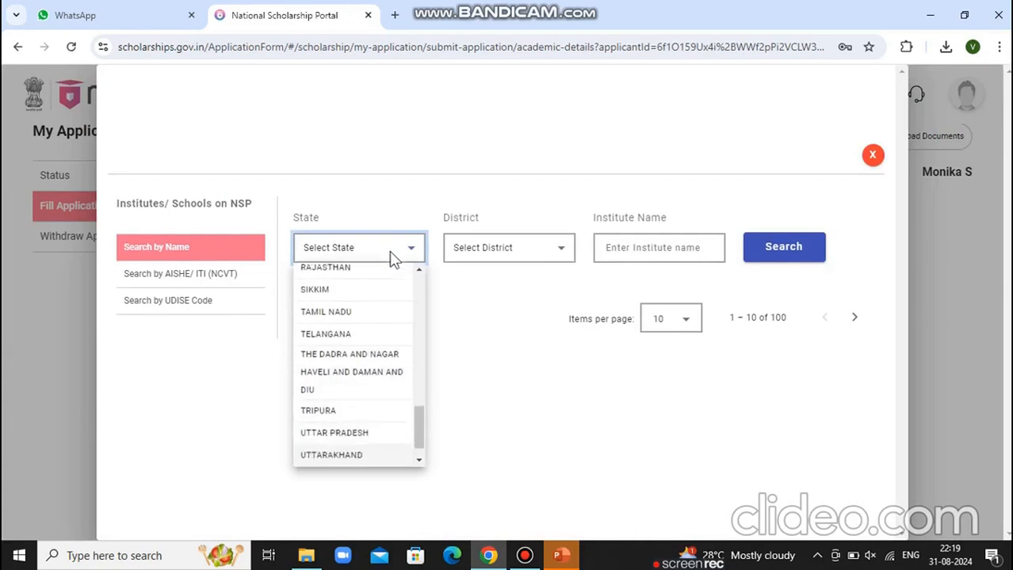
{"action": "left_click", "coordinate": [345, 314]}
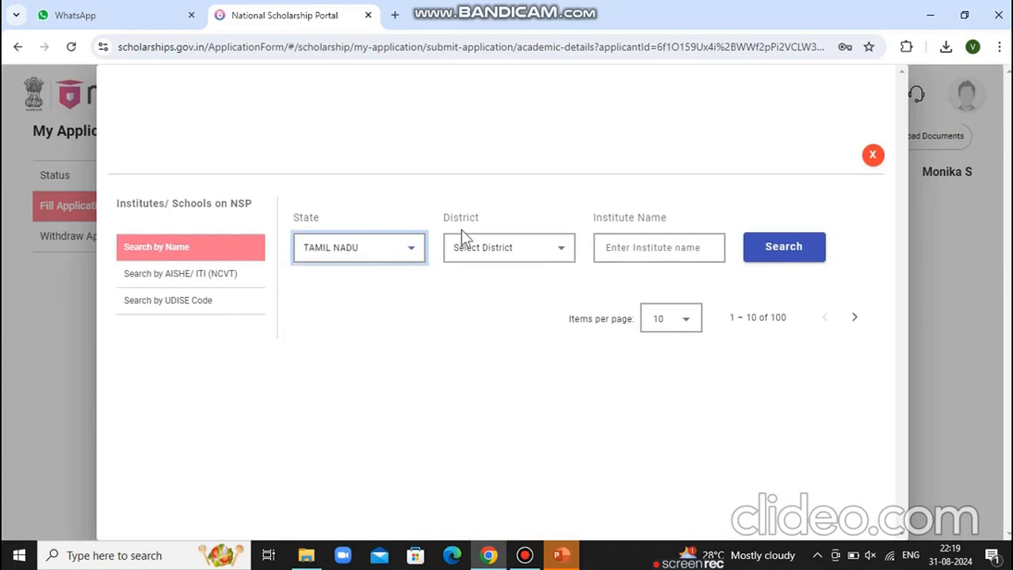
{"action": "left_click", "coordinate": [481, 251]}
{"action": "scroll", "coordinate": [479, 365], "scroll_direction": "down", "scroll_amount": 1}
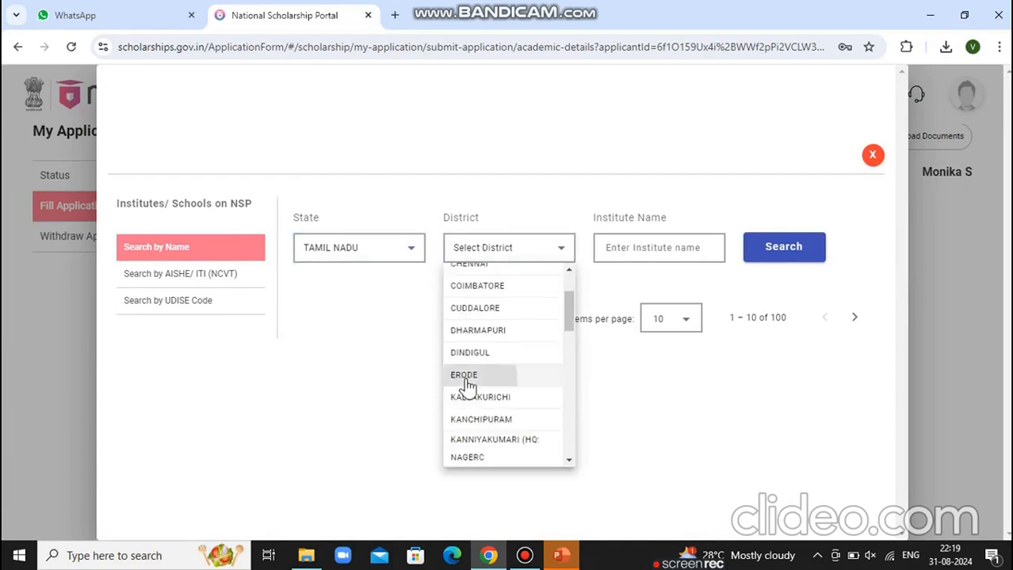
{"action": "left_click", "coordinate": [475, 373]}
{"action": "type", "text": "VELL"}
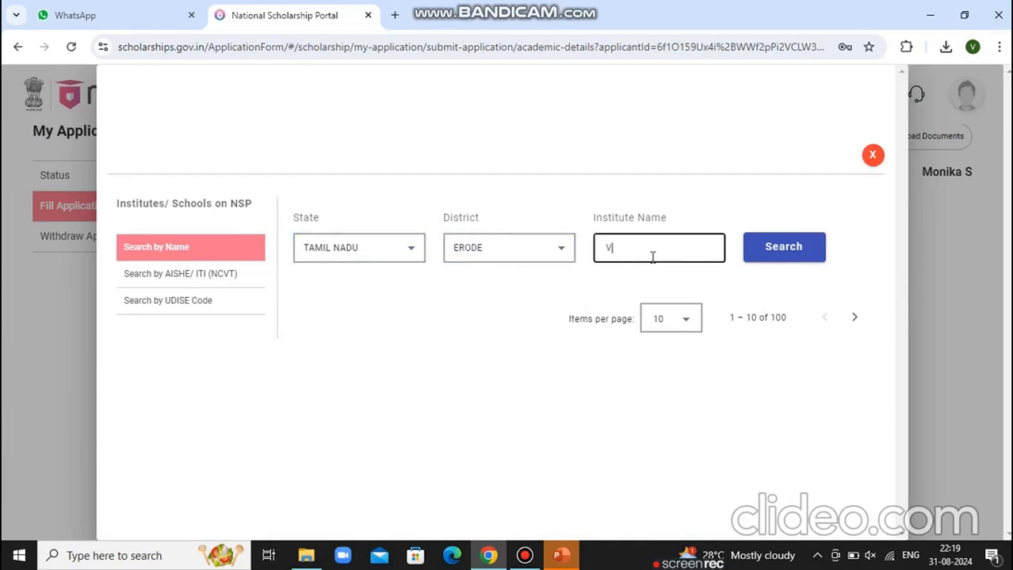
{"action": "type", "text": "ALAR C"}
{"action": "type", "text": "OLLEGE "}
{"action": "type", "text": "FOR W"}
{"action": "type", "text": "OMEN"}
{"action": "left_click", "coordinate": [798, 259]}
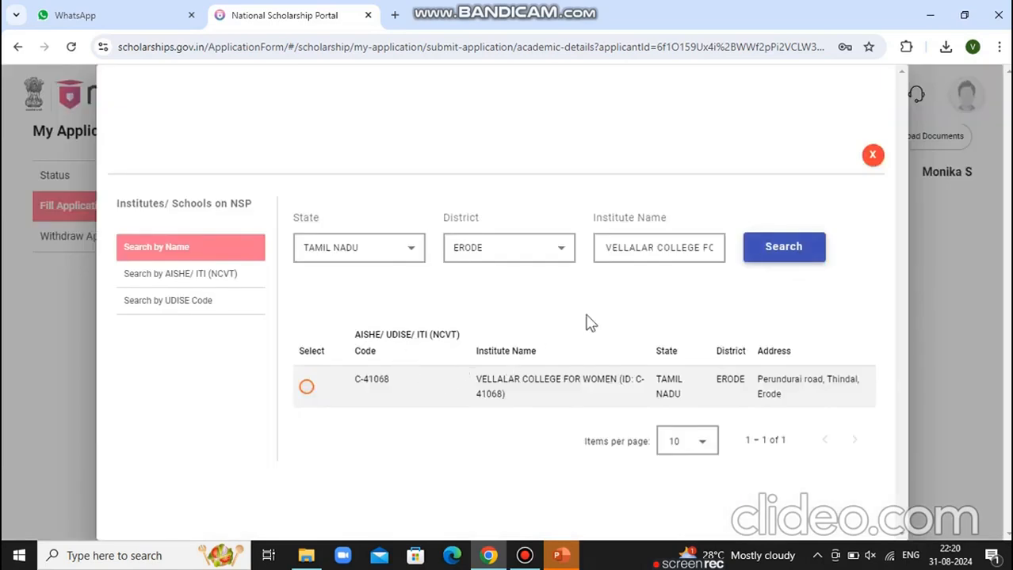
{"action": "left_click", "coordinate": [306, 388]}
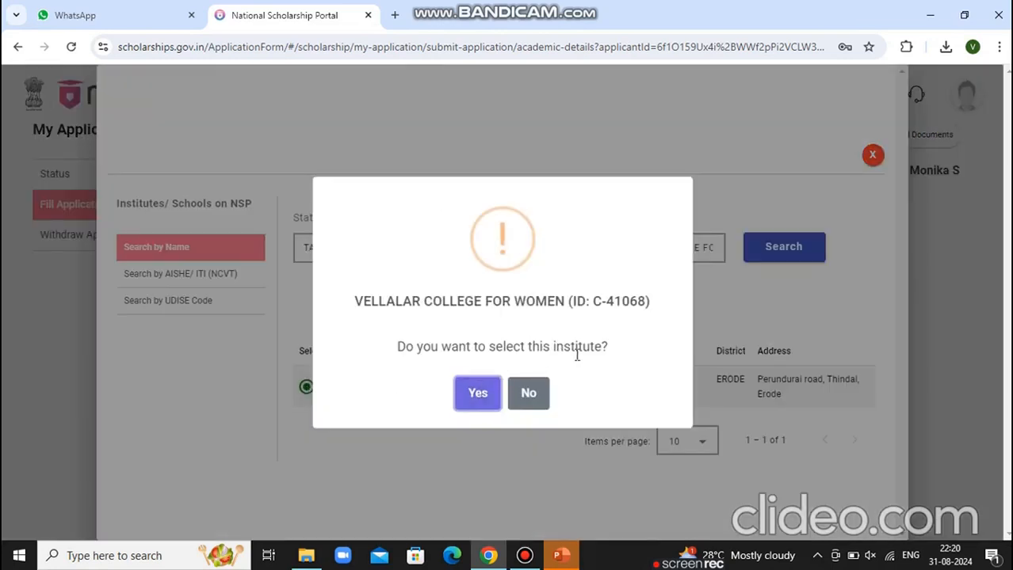
{"action": "left_click", "coordinate": [494, 387]}
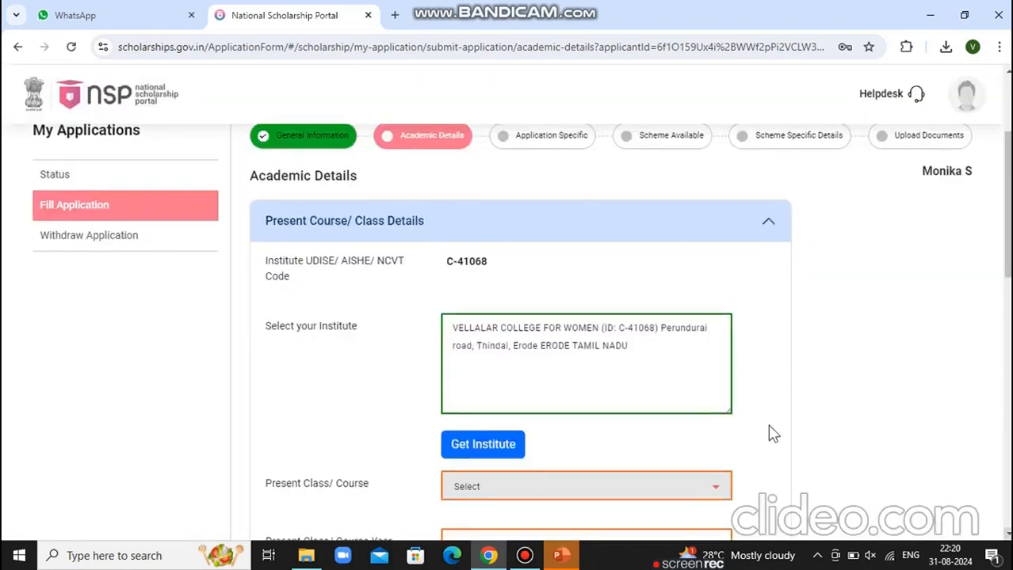
Choose MASTER OF COMMERCE(M.COM) as the present course with course year 1
{"action": "scroll", "coordinate": [561, 353], "scroll_direction": "down", "scroll_amount": 2}
{"action": "left_click", "coordinate": [539, 342]}
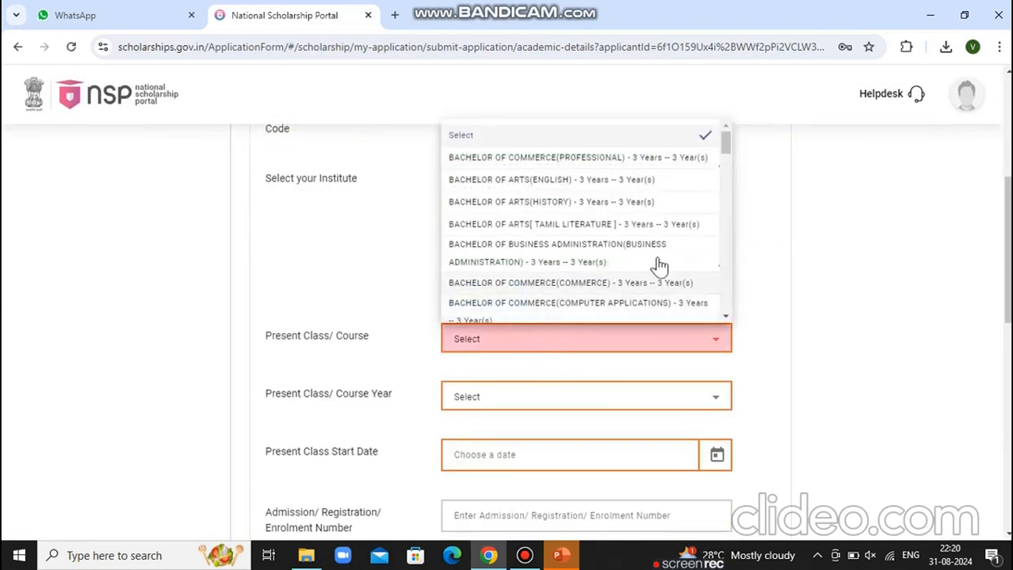
{"action": "scroll", "coordinate": [728, 314], "scroll_direction": "down", "scroll_amount": 12}
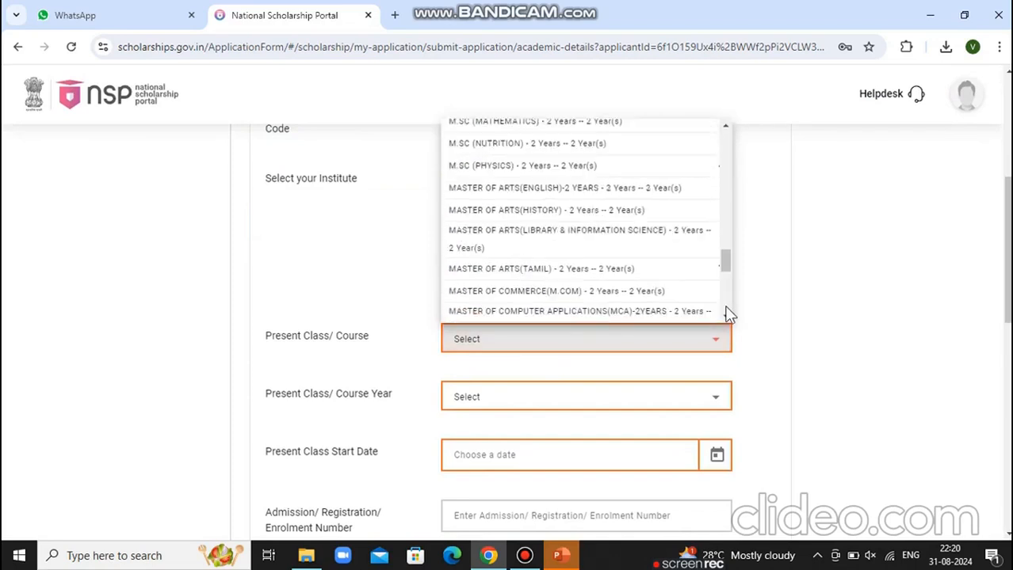
{"action": "left_click", "coordinate": [585, 297]}
{"action": "left_click", "coordinate": [533, 407]}
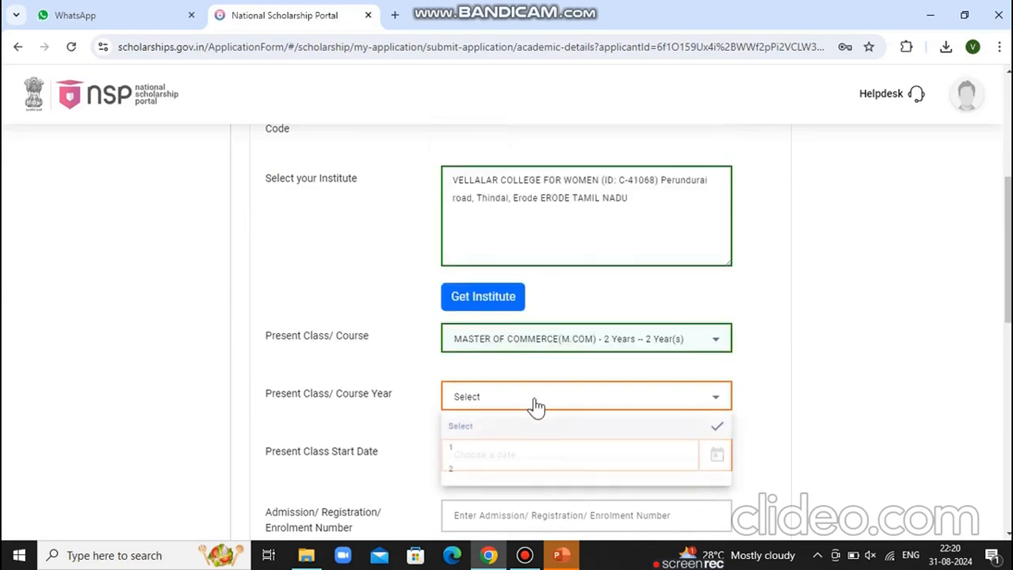
{"action": "left_click", "coordinate": [493, 450]}
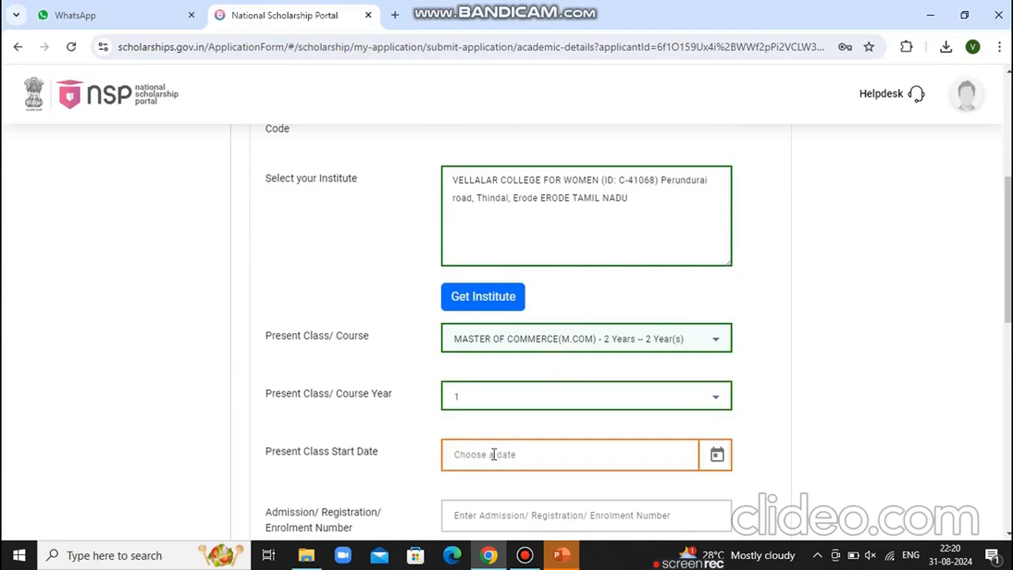
Set the class start date to 03/07/2024
{"action": "scroll", "coordinate": [493, 454], "scroll_direction": "down", "scroll_amount": 2}
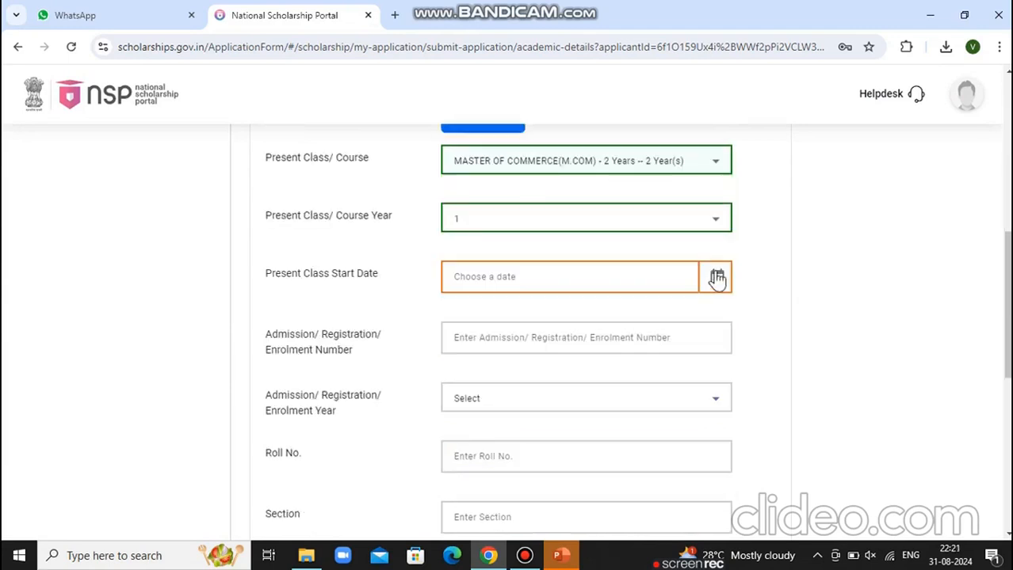
{"action": "left_click", "coordinate": [717, 278]}
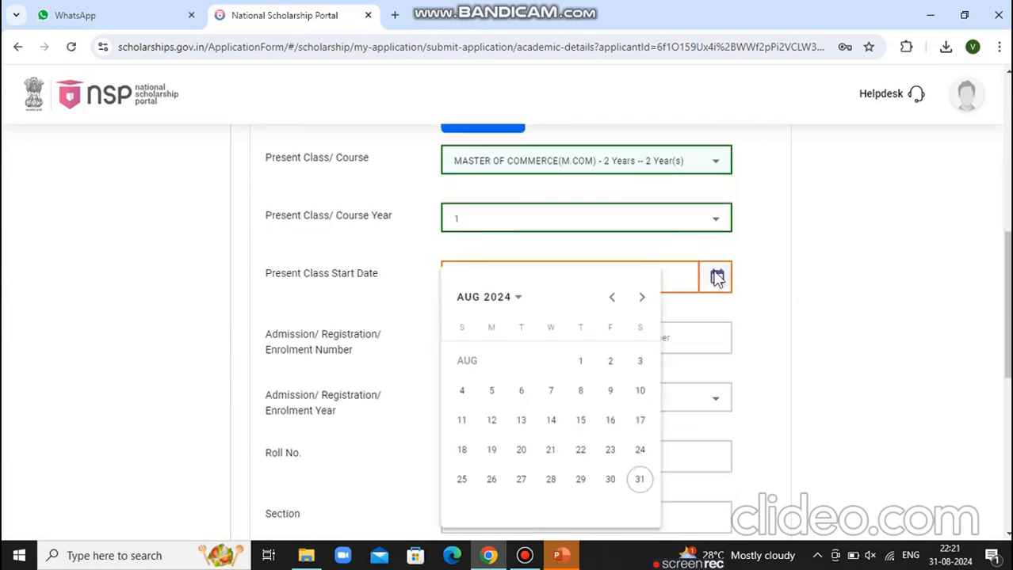
{"action": "left_click", "coordinate": [614, 303]}
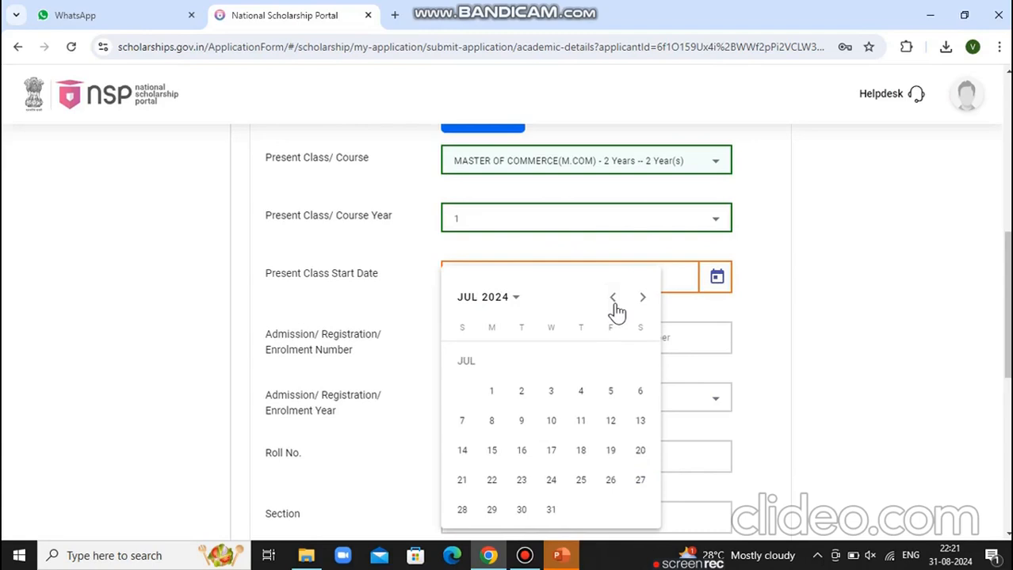
{"action": "left_click", "coordinate": [551, 390]}
{"action": "left_click", "coordinate": [519, 342]}
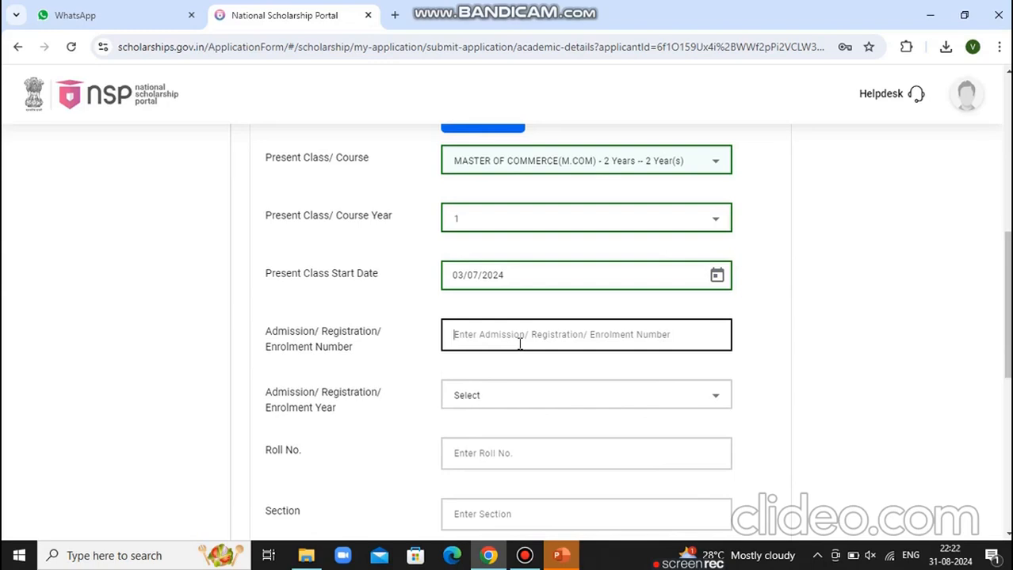
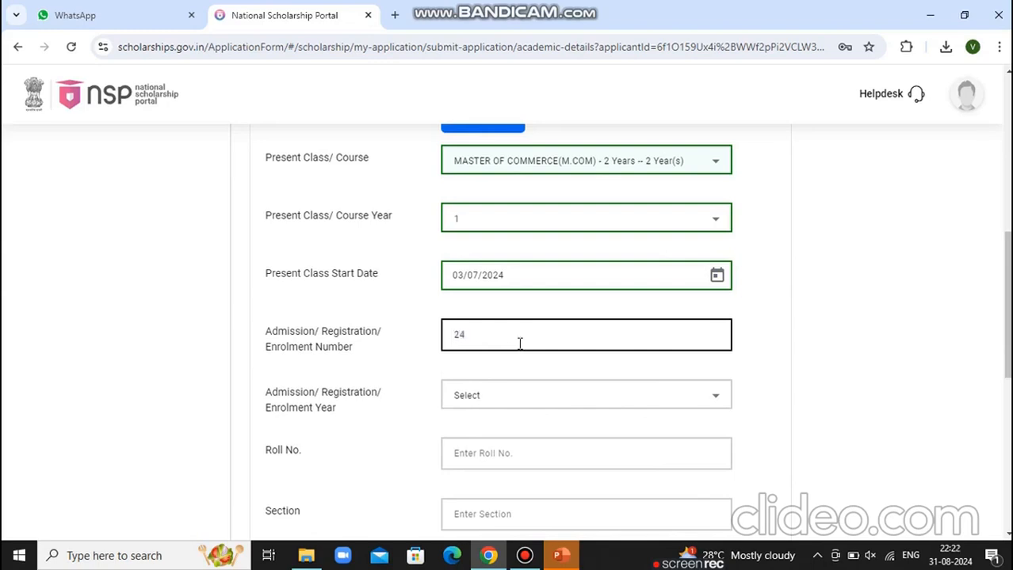
Enter the enrolment number, enrolment year 2024 and the student's roll number
{"action": "left_click", "coordinate": [498, 405]}
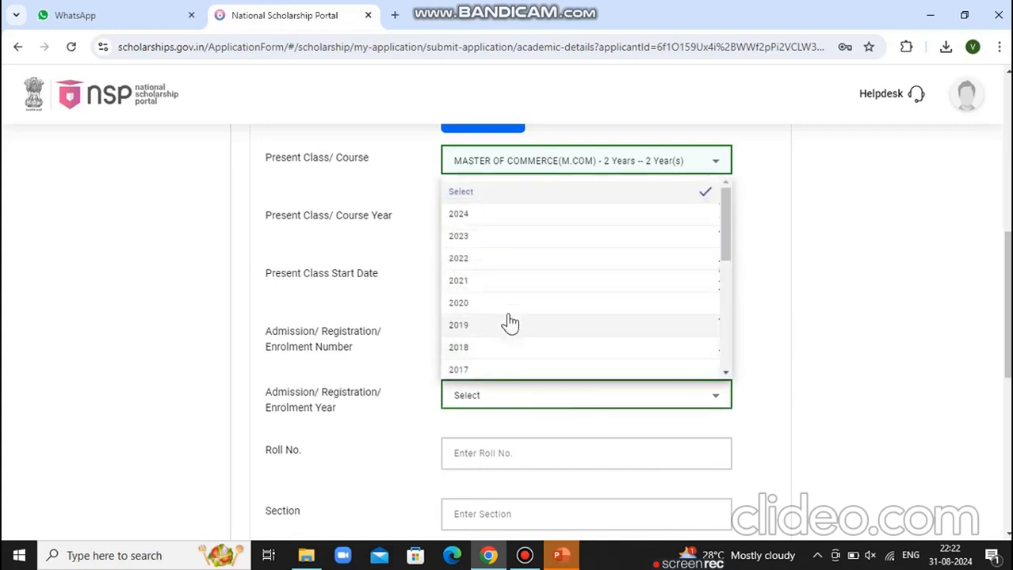
{"action": "left_click", "coordinate": [464, 214]}
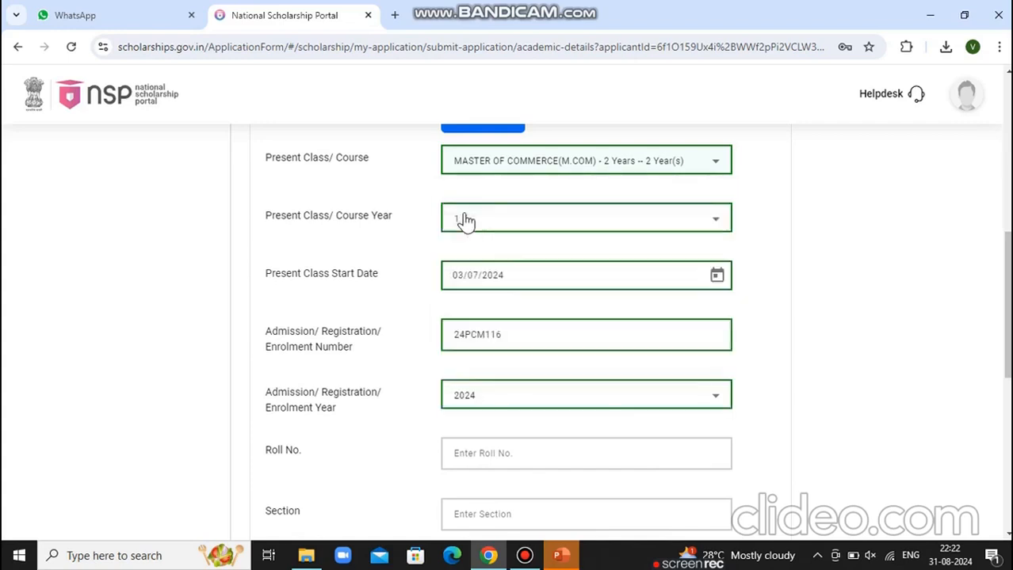
{"action": "left_click", "coordinate": [546, 452]}
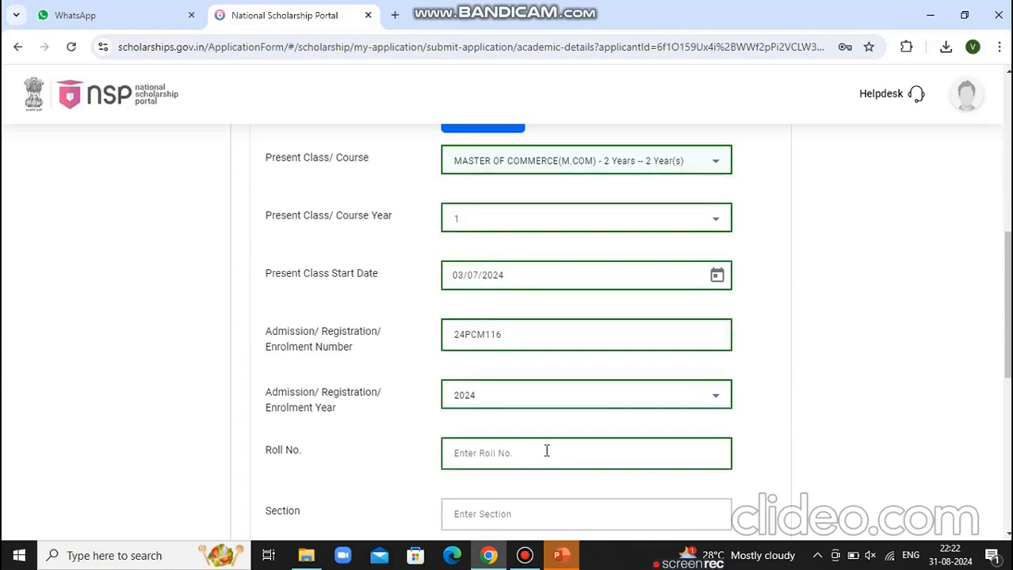
{"action": "type", "text": "24PCM116"}
Set Mode of Study to Regular/Full Time and Hosteler to No
{"action": "left_click", "coordinate": [1009, 536]}
{"action": "left_click", "coordinate": [1009, 537]}
{"action": "left_click", "coordinate": [1009, 536]}
{"action": "left_click", "coordinate": [1008, 537]}
{"action": "left_click", "coordinate": [1009, 537]}
{"action": "left_click", "coordinate": [1009, 537]}
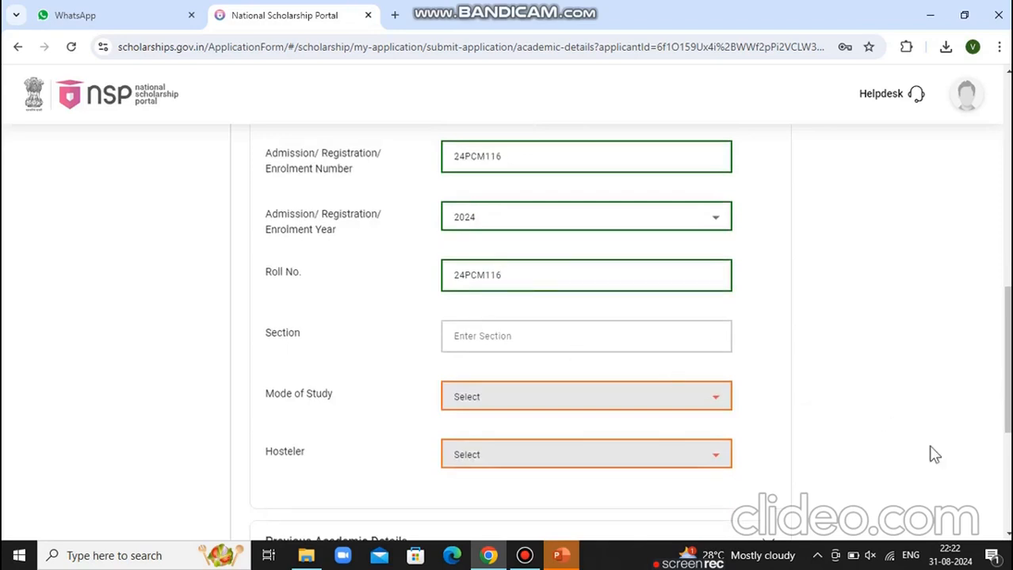
{"action": "left_click", "coordinate": [1008, 536]}
{"action": "left_click", "coordinate": [1008, 537]}
{"action": "left_click", "coordinate": [1009, 536]}
{"action": "left_click", "coordinate": [714, 313]}
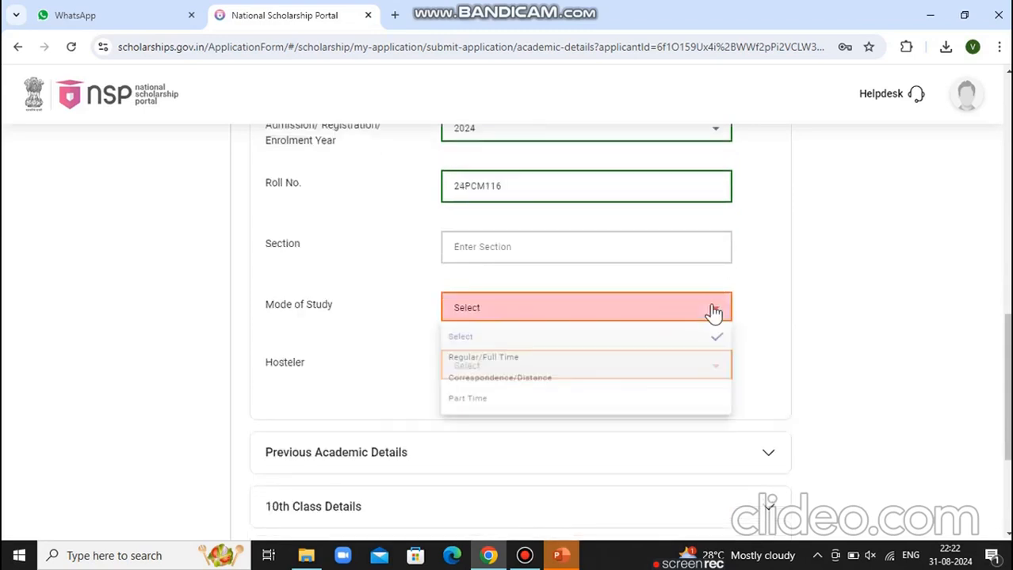
{"action": "left_click", "coordinate": [544, 361]}
{"action": "left_click", "coordinate": [531, 364]}
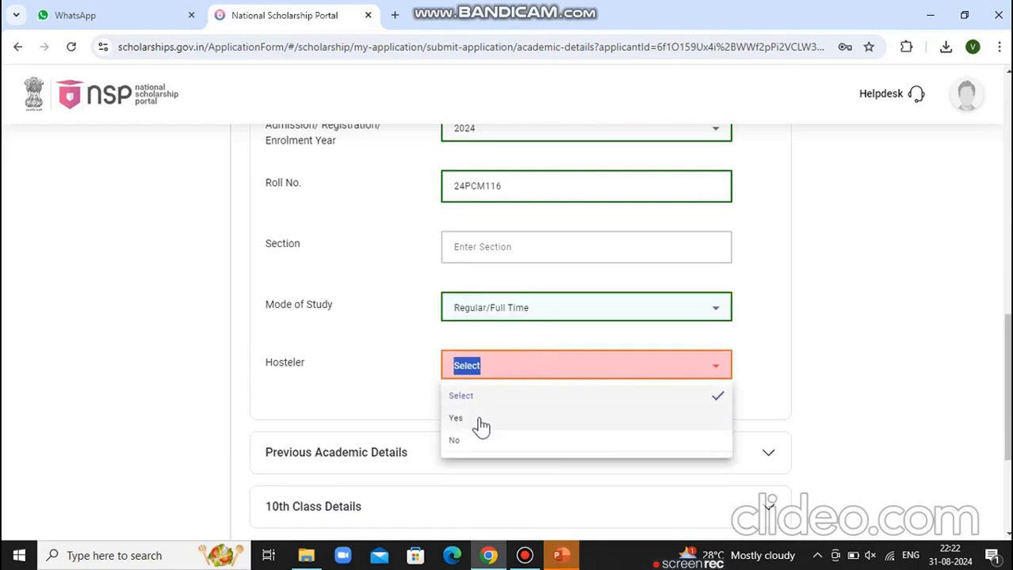
{"action": "left_click", "coordinate": [459, 445]}
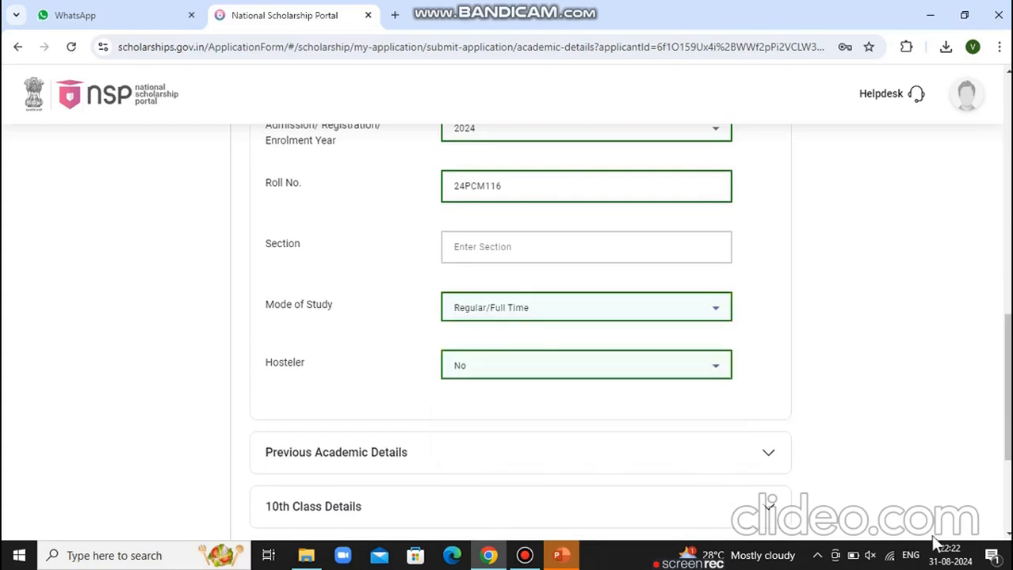
{"action": "left_click", "coordinate": [1007, 536]}
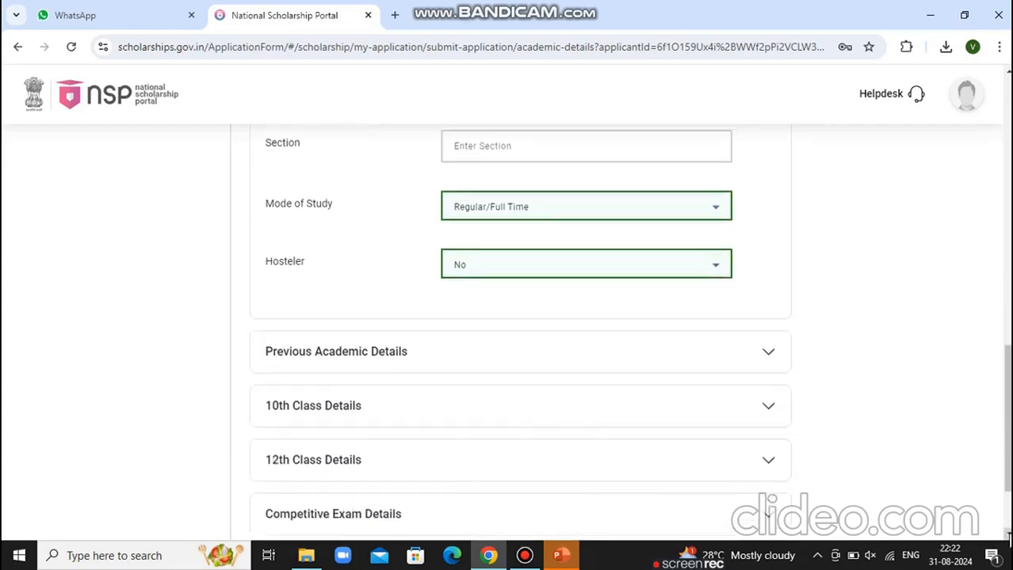
{"action": "scroll", "coordinate": [812, 267], "scroll_direction": "down", "scroll_amount": 2}
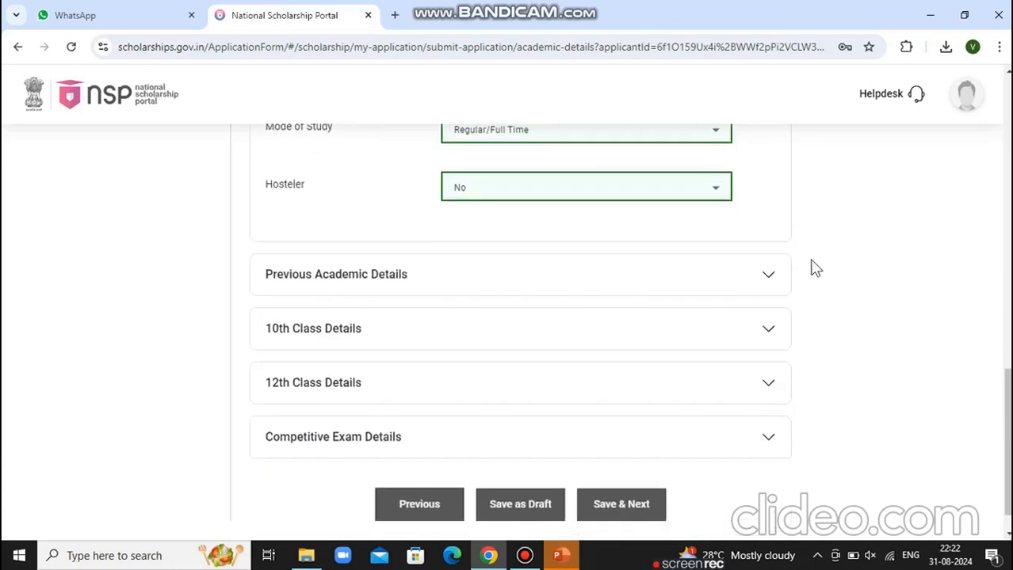
Pick BHARATHIAR UNIVERSITY, COIMBATORE as the previous university
{"action": "left_click", "coordinate": [766, 279]}
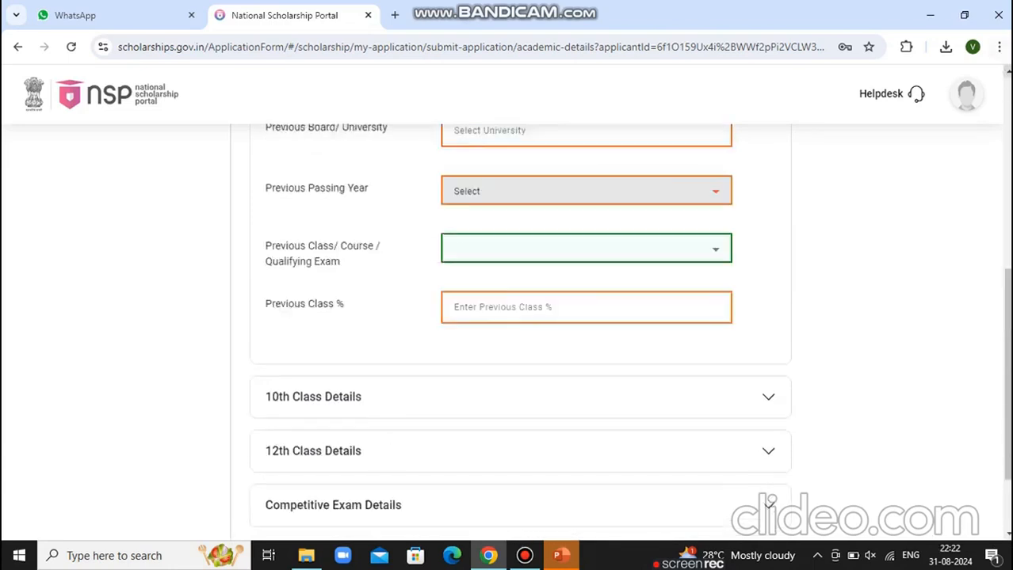
{"action": "left_click", "coordinate": [1007, 72]}
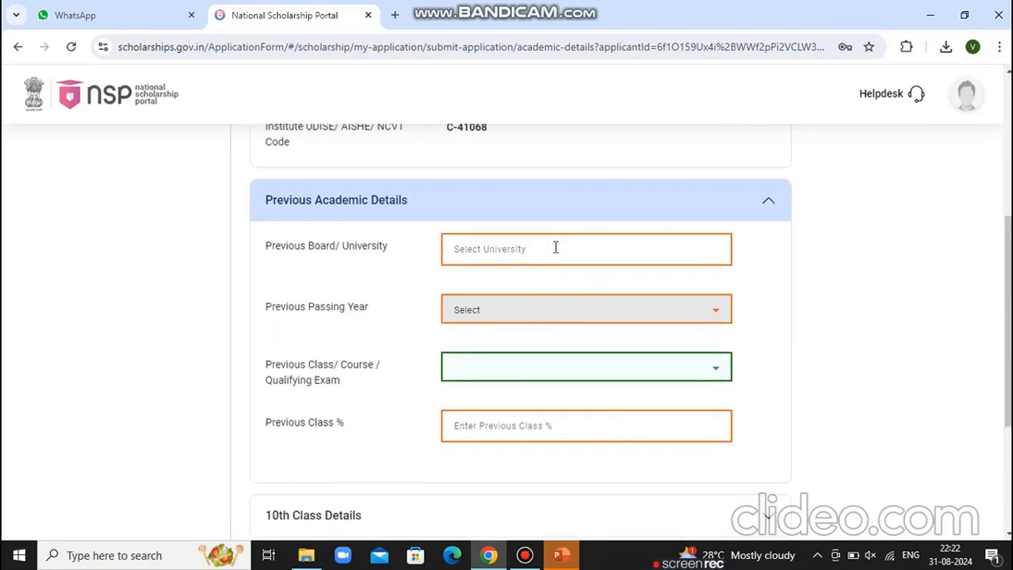
{"action": "left_click", "coordinate": [482, 251]}
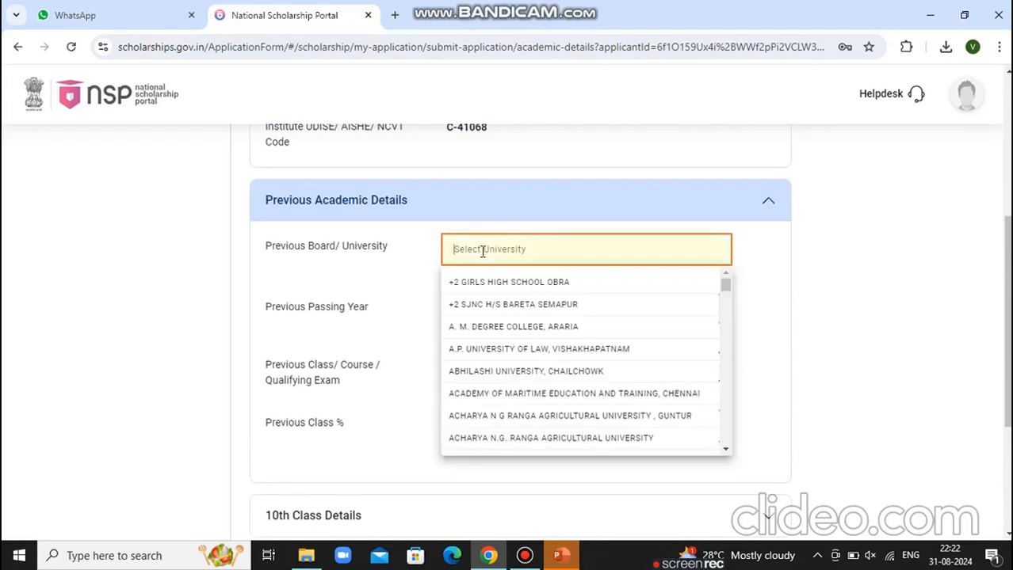
{"action": "type", "text": "BHARS"}
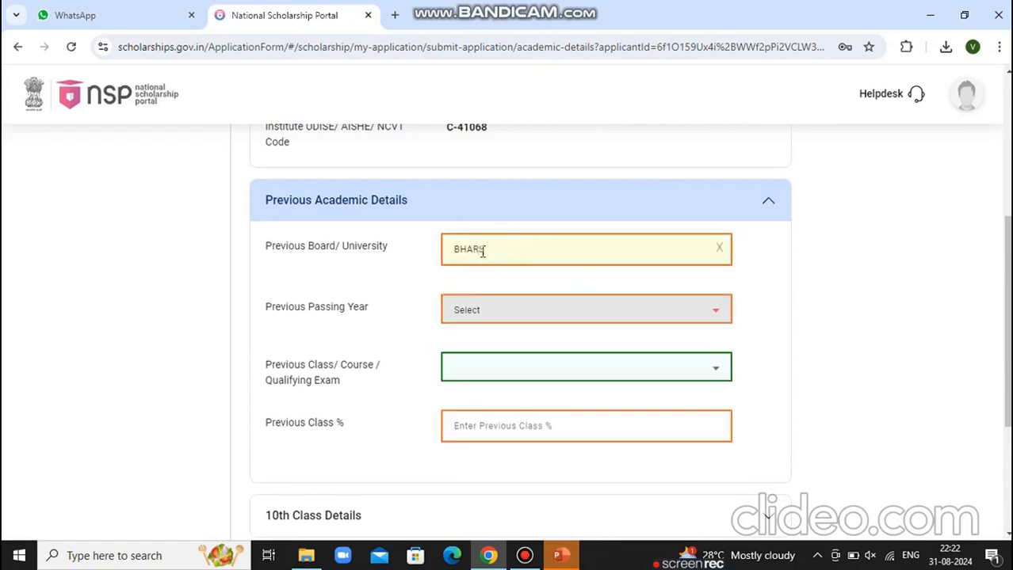
{"action": "key", "text": "BackSpace"}
{"action": "type", "text": "A"}
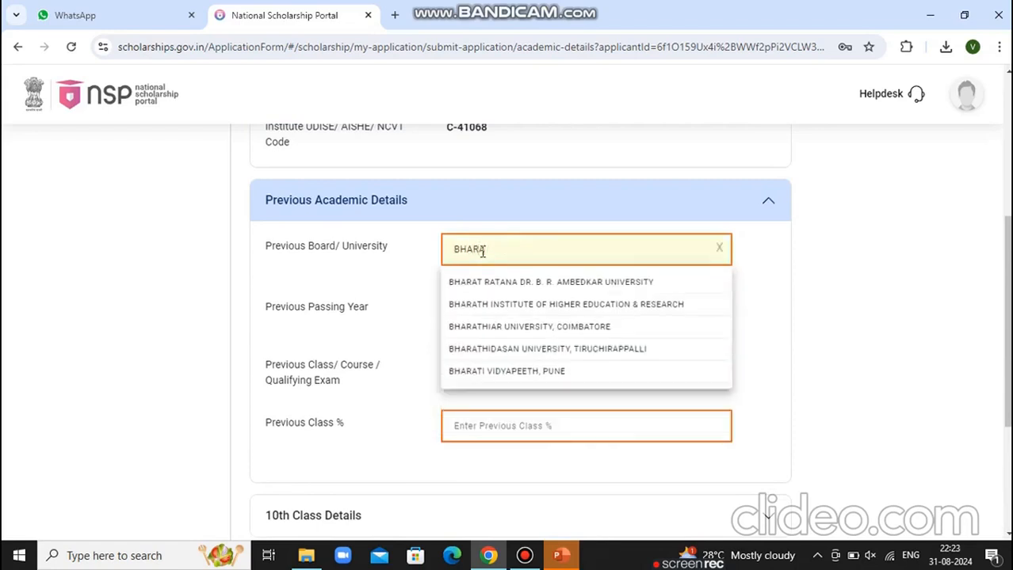
{"action": "left_click", "coordinate": [500, 325]}
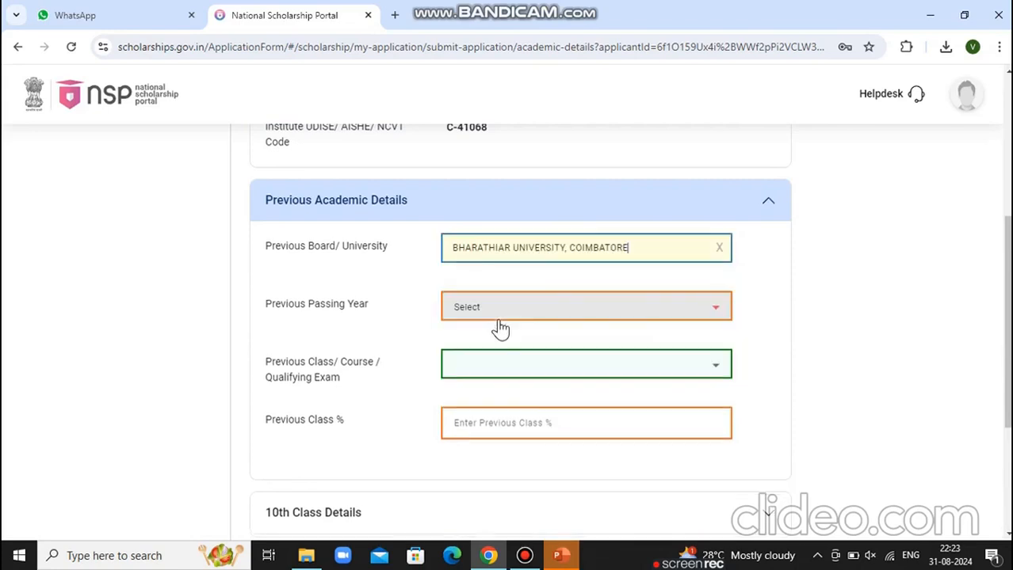
Record passing year 2024, Degree/Graduate/Under Graduate/Integrated qualification and 78% class percentage
{"action": "left_click", "coordinate": [482, 312]}
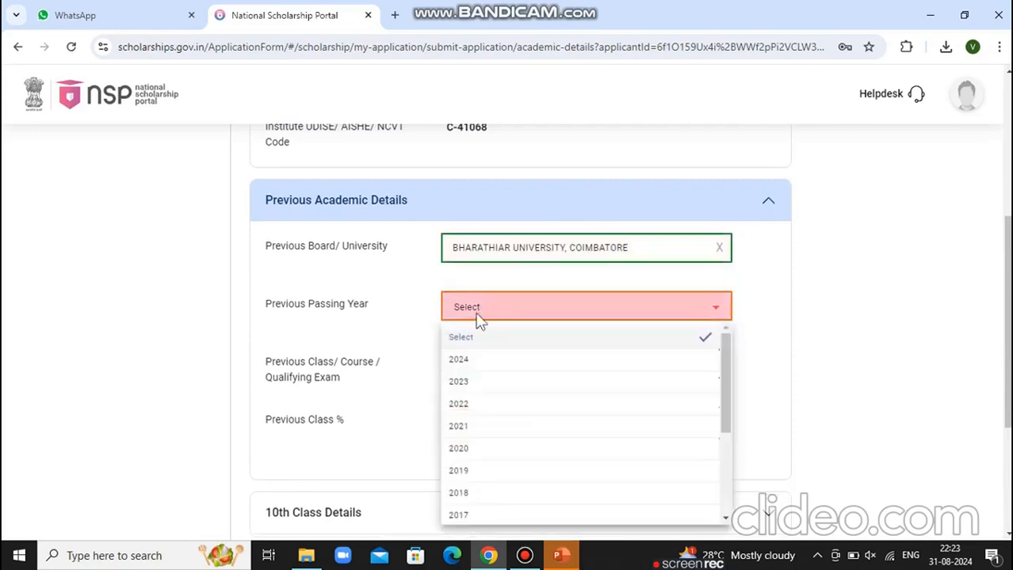
{"action": "left_click", "coordinate": [463, 362]}
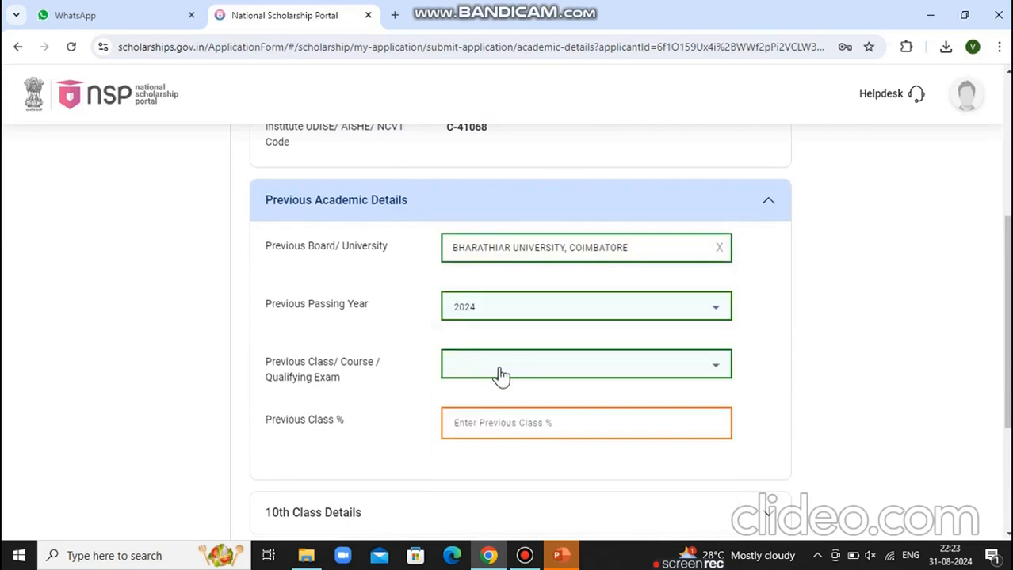
{"action": "left_click", "coordinate": [501, 375]}
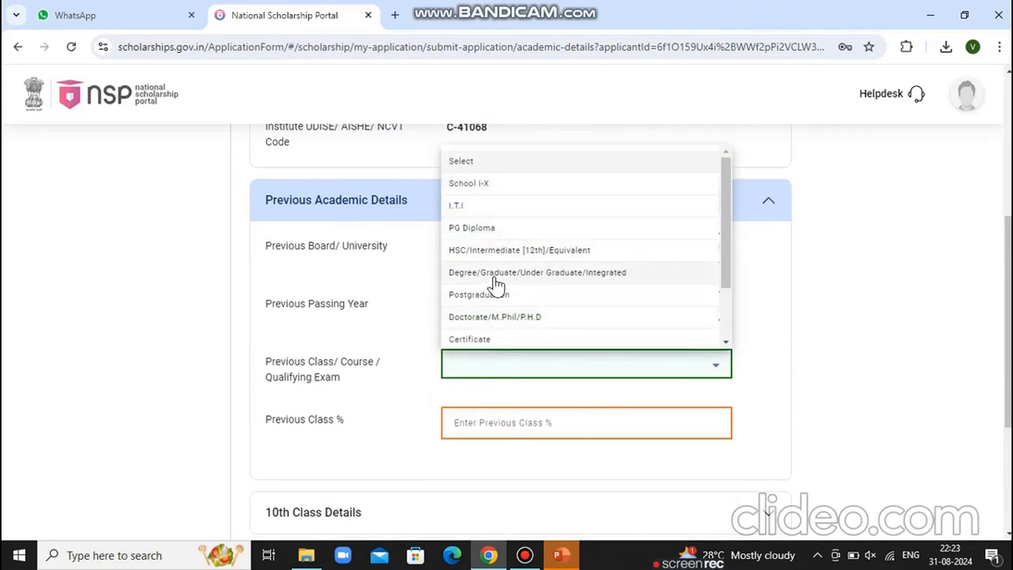
{"action": "left_click", "coordinate": [599, 271]}
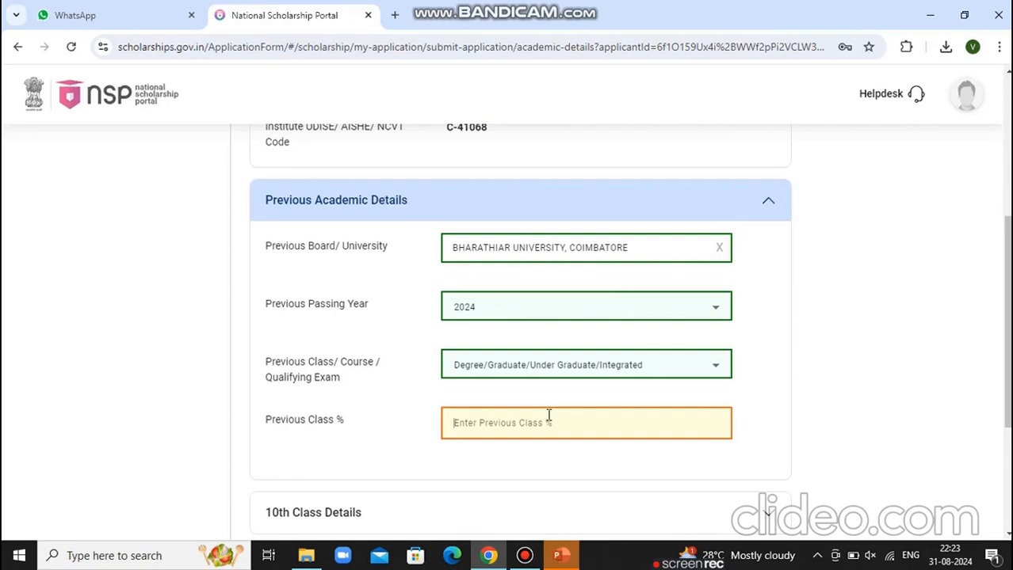
{"action": "type", "text": "7"}
{"action": "key", "text": "BackSpace"}
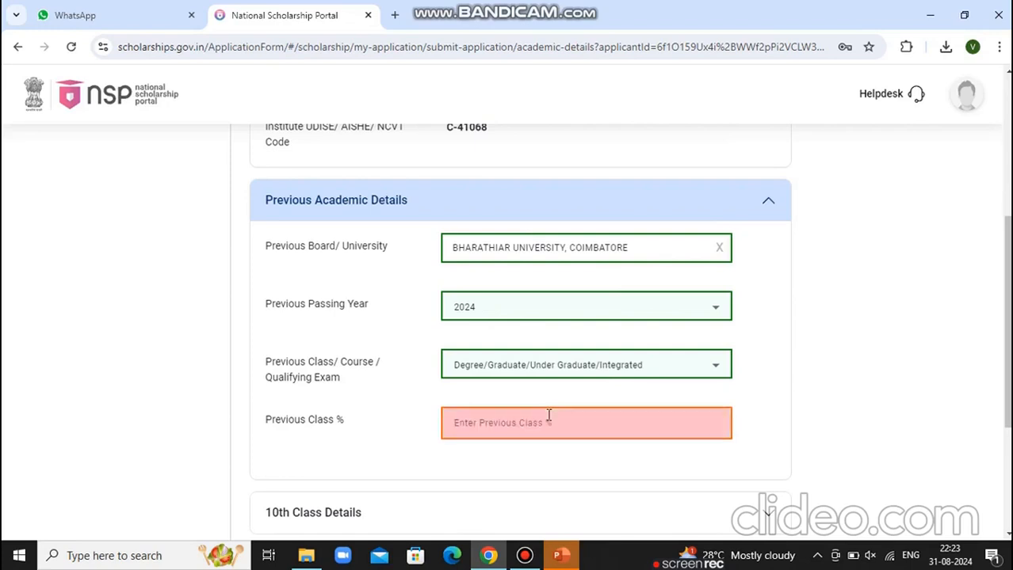
{"action": "type", "text": "78"}
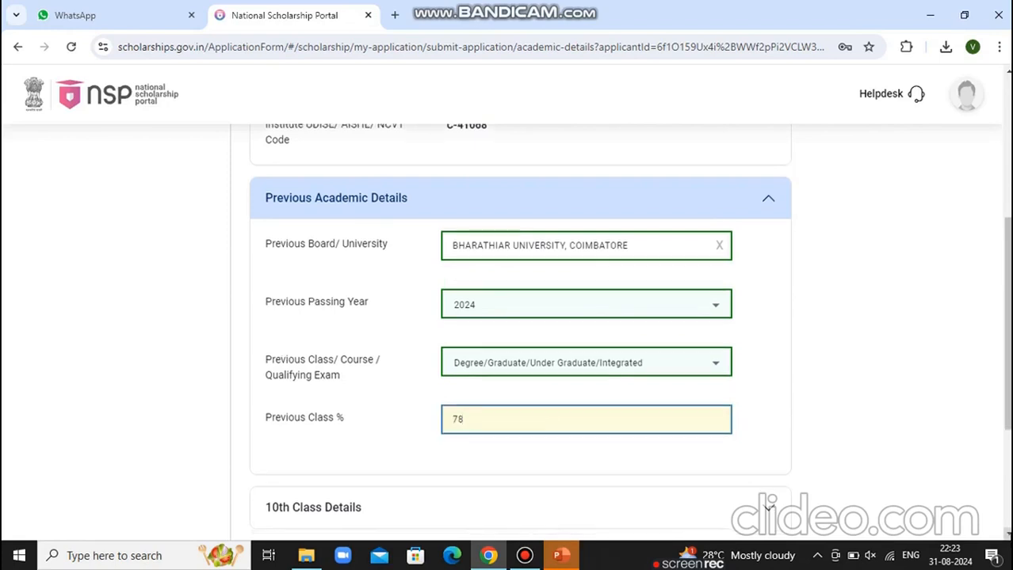
{"action": "scroll", "coordinate": [904, 418], "scroll_direction": "down", "scroll_amount": 2}
{"action": "left_click", "coordinate": [773, 390]}
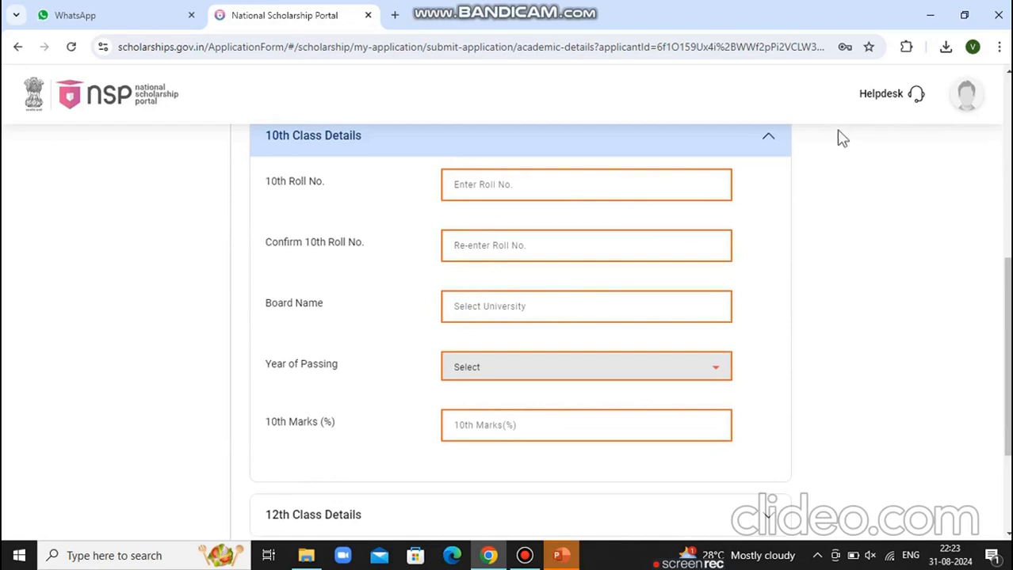
Enter and confirm the 10th class roll number
{"action": "left_click", "coordinate": [528, 190]}
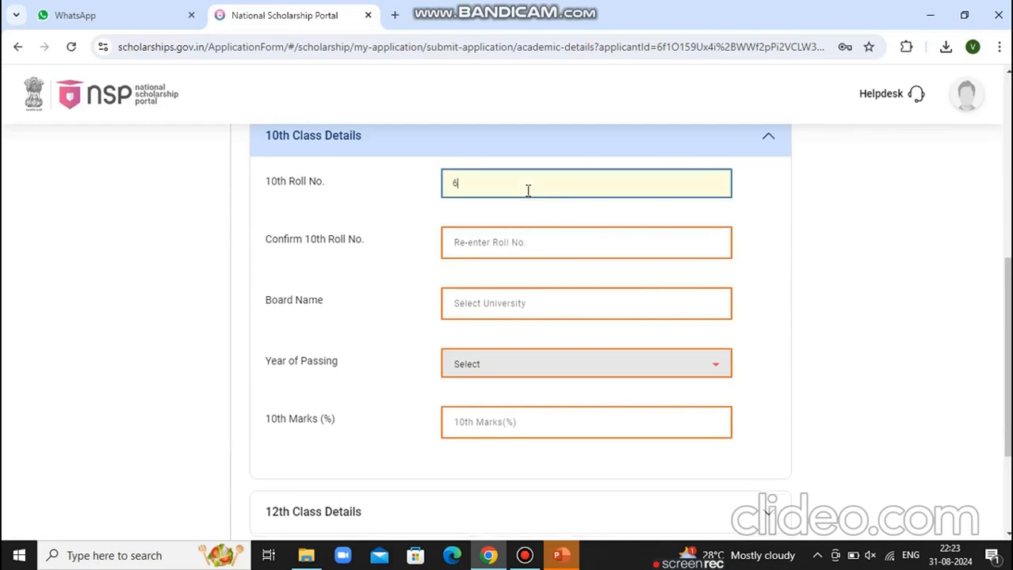
{"action": "left_click", "coordinate": [500, 243]}
{"action": "type", "text": "63"}
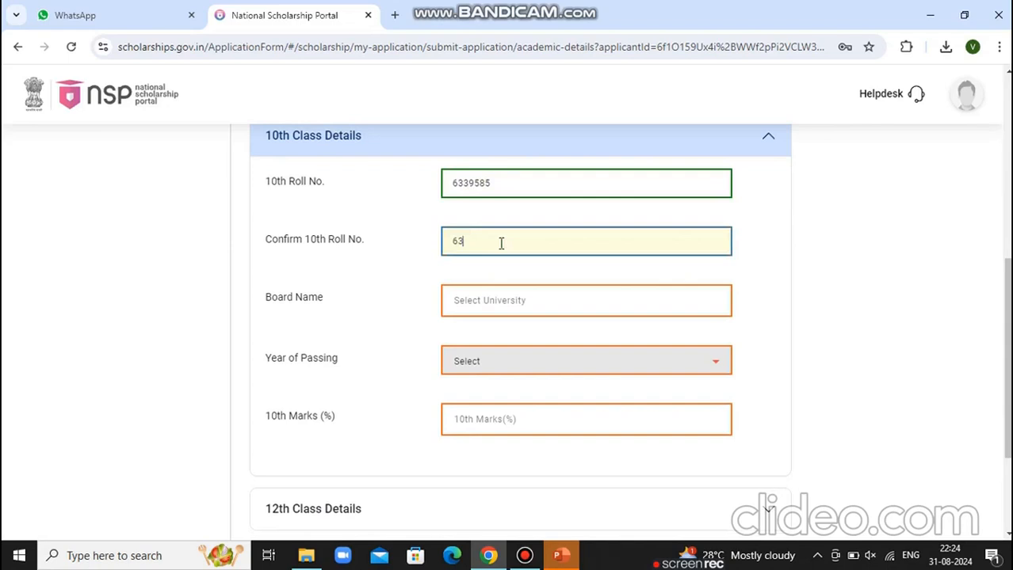
{"action": "type", "text": "39585"}
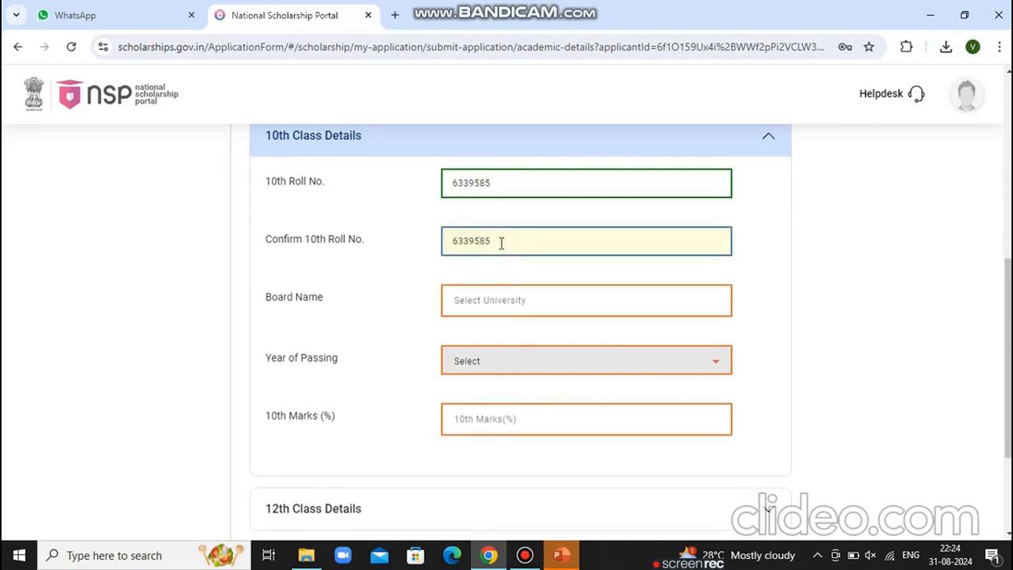
Set the 10th board to STATE BOARD OF SCHOOL EDUCATION TAMIL NADU, year 2019, marks 72.4
{"action": "left_click", "coordinate": [498, 295]}
{"action": "type", "text": "S"}
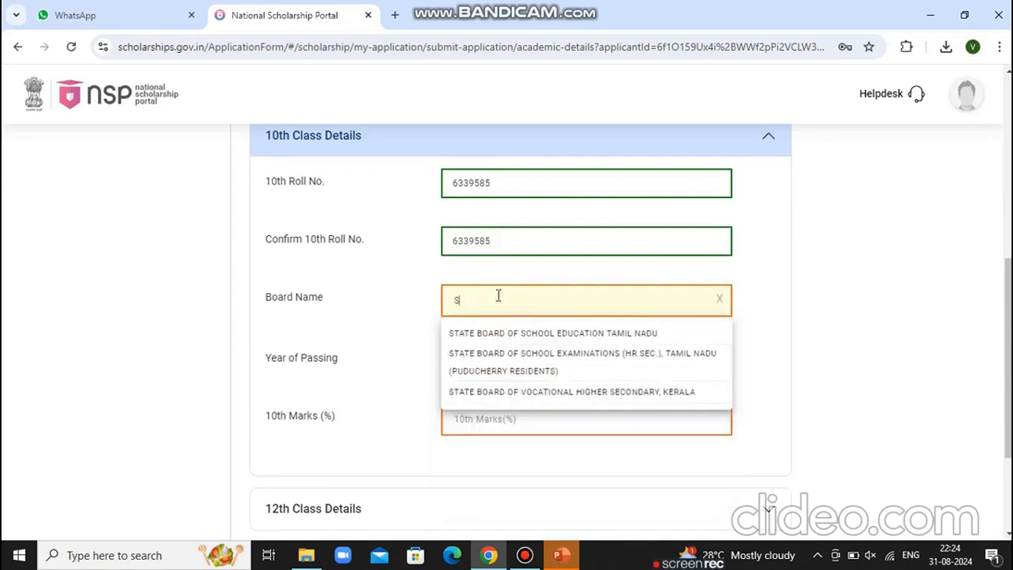
{"action": "left_click", "coordinate": [540, 337]}
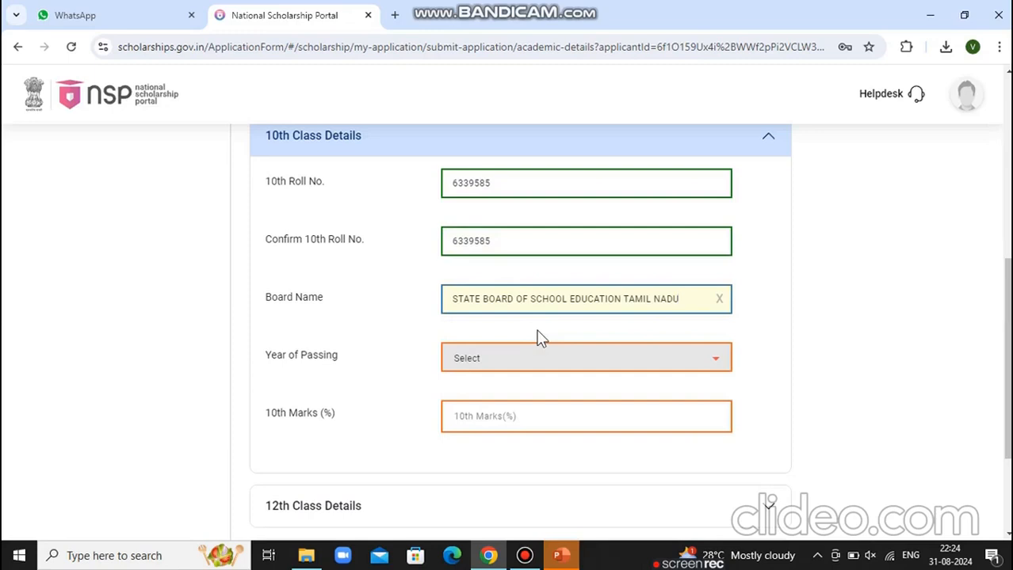
{"action": "left_click", "coordinate": [516, 364]}
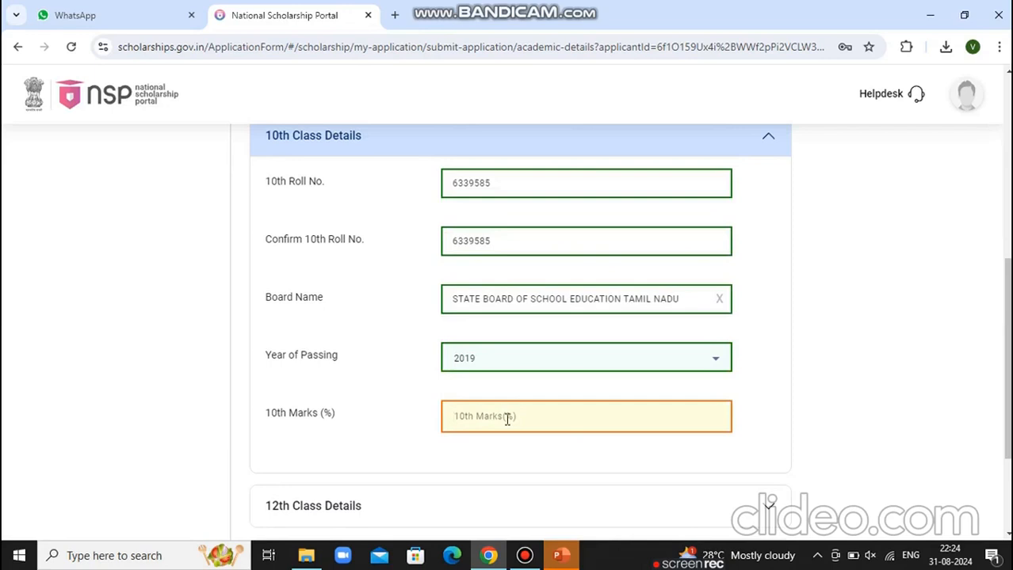
{"action": "type", "text": "72.4"}
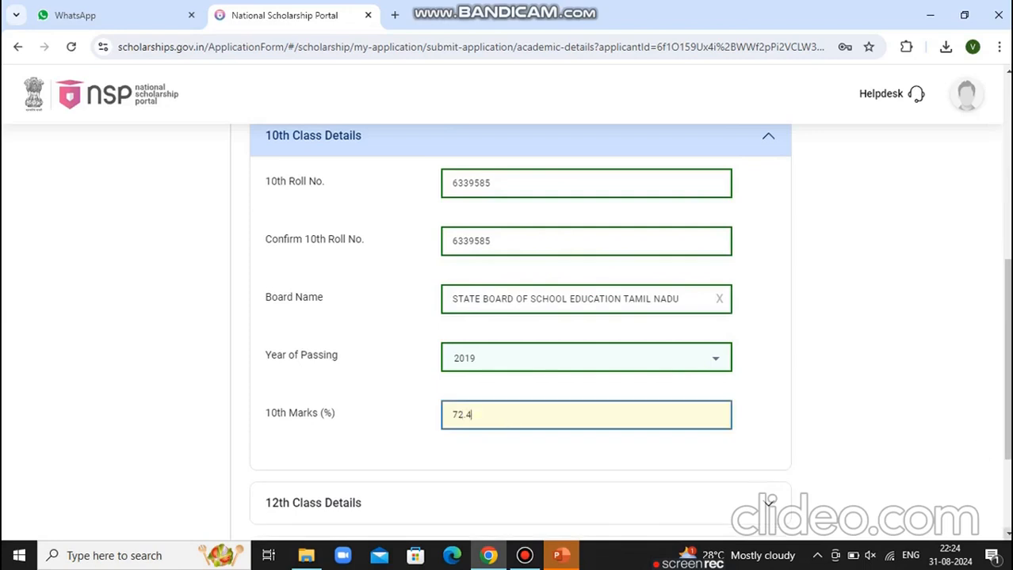
{"action": "scroll", "coordinate": [904, 461], "scroll_direction": "down", "scroll_amount": 2}
{"action": "left_click", "coordinate": [768, 345]}
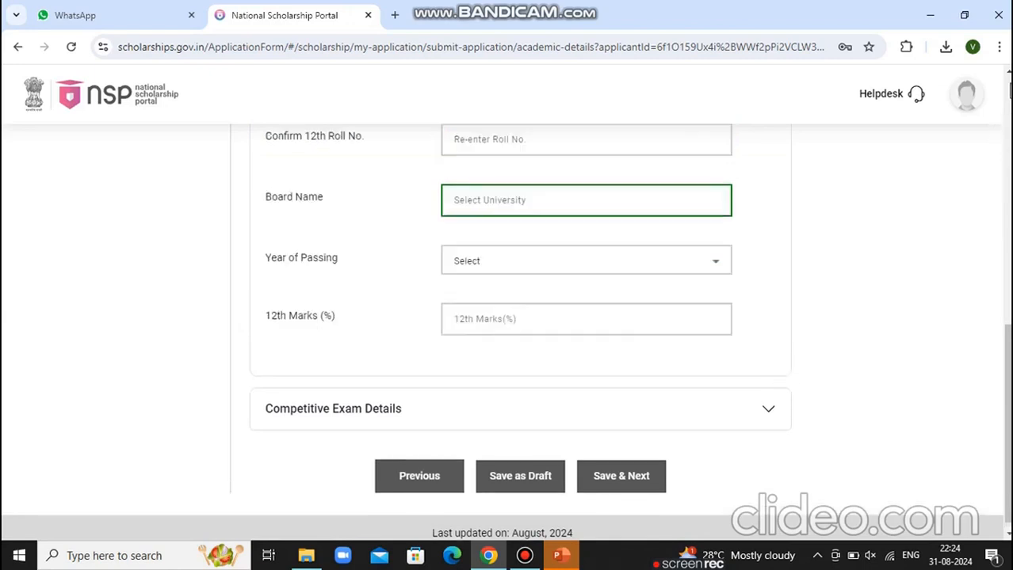
Enter and confirm the 12th class roll number
{"action": "scroll", "coordinate": [1008, 79], "scroll_direction": "up", "scroll_amount": 2}
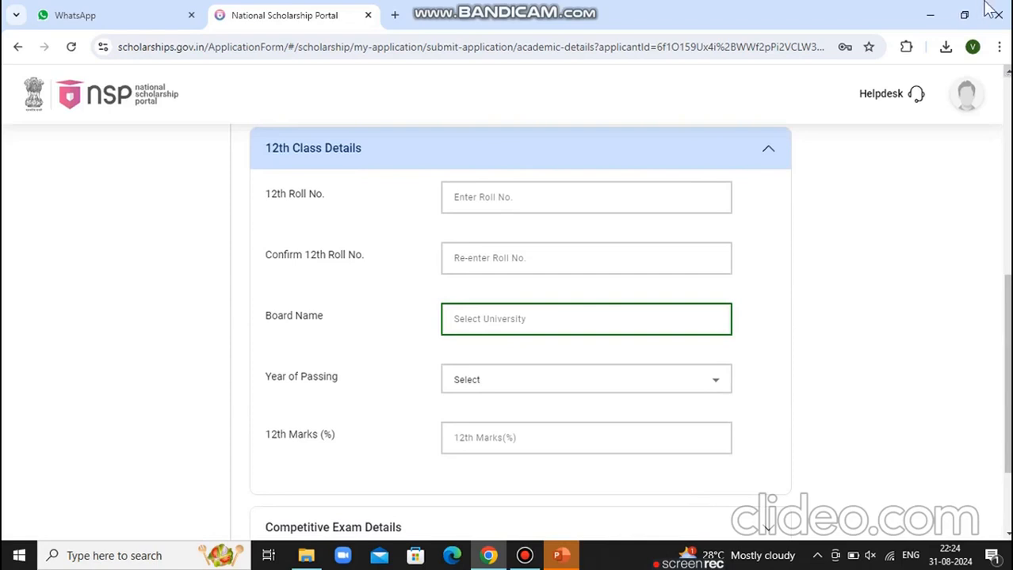
{"action": "left_click", "coordinate": [592, 207]}
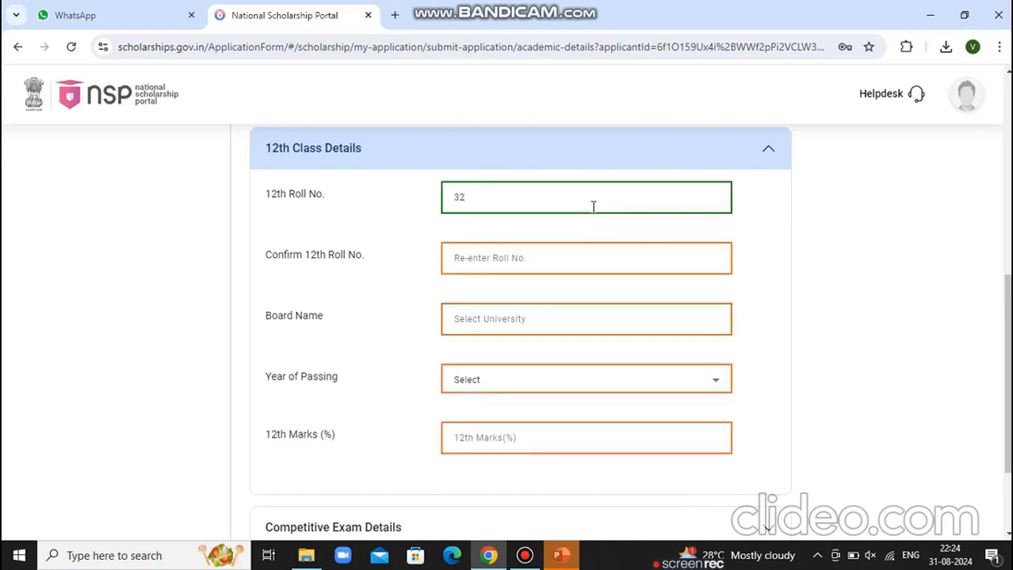
{"action": "left_click", "coordinate": [561, 255]}
{"action": "type", "text": "32"}
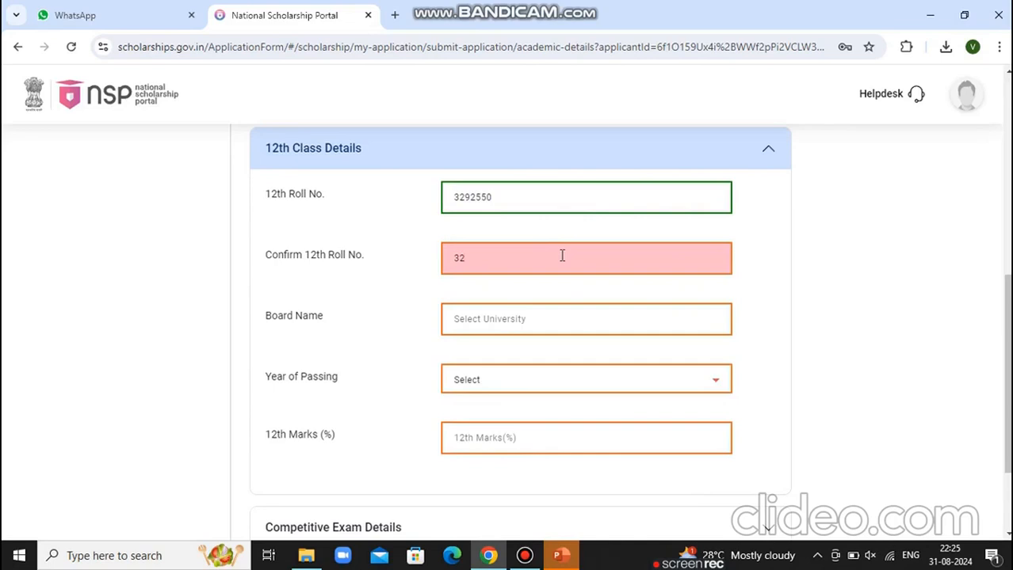
{"action": "type", "text": "3"}
{"action": "key", "text": "BackSpace"}
{"action": "type", "text": "92550"}
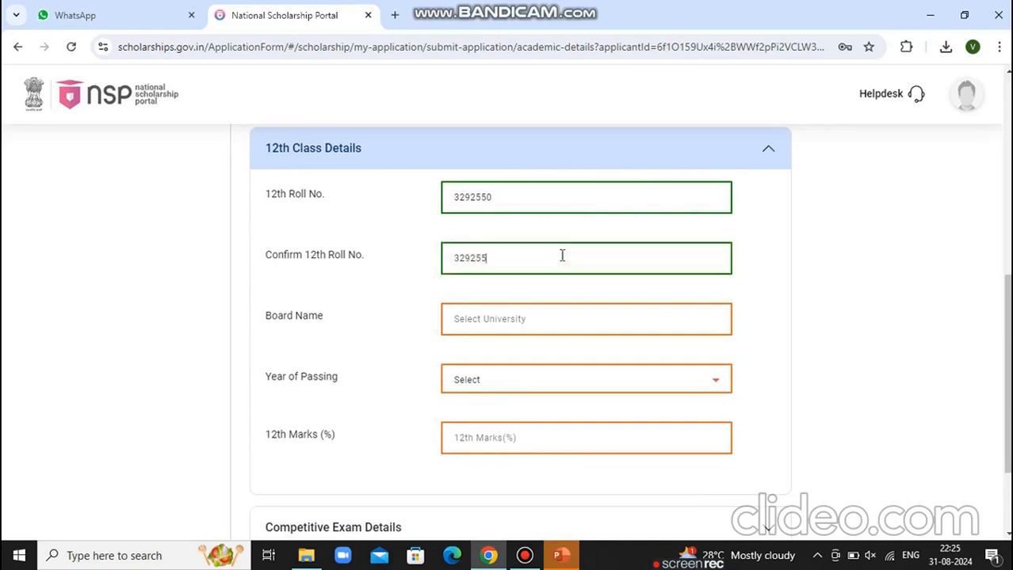
Set the 12th board to TAMILNADU BOARD OF SECONDARY EDUCATION, CHENNAI, year 2021, marks 82.35
{"action": "left_click", "coordinate": [537, 318]}
{"action": "type", "text": "TA"}
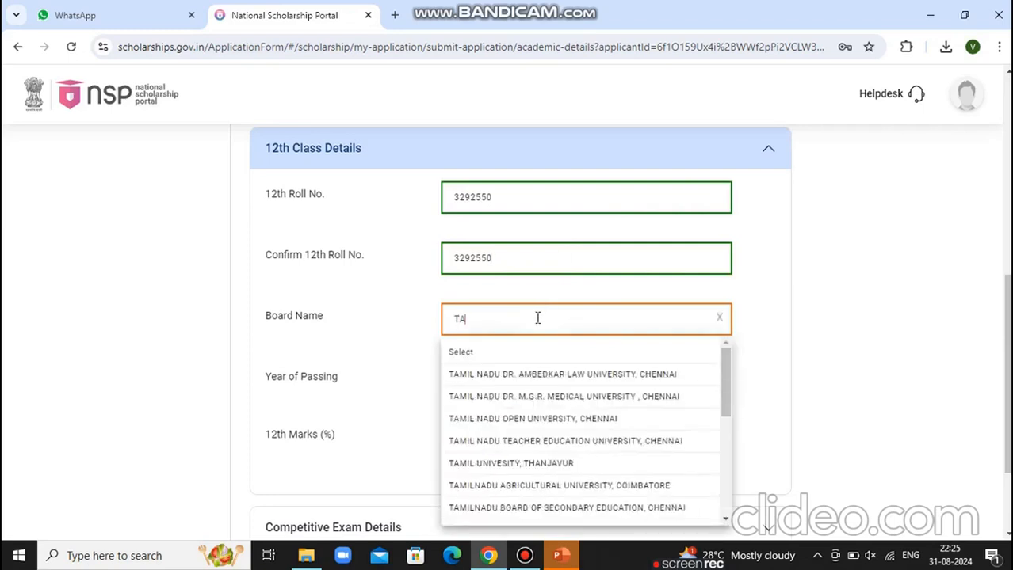
{"action": "left_click", "coordinate": [618, 508]}
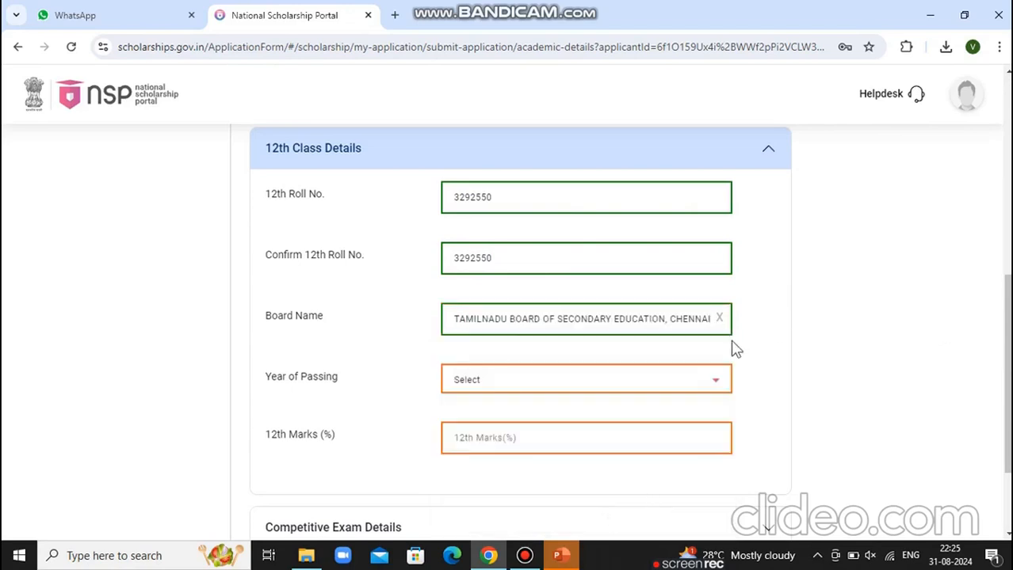
{"action": "left_click", "coordinate": [685, 381]}
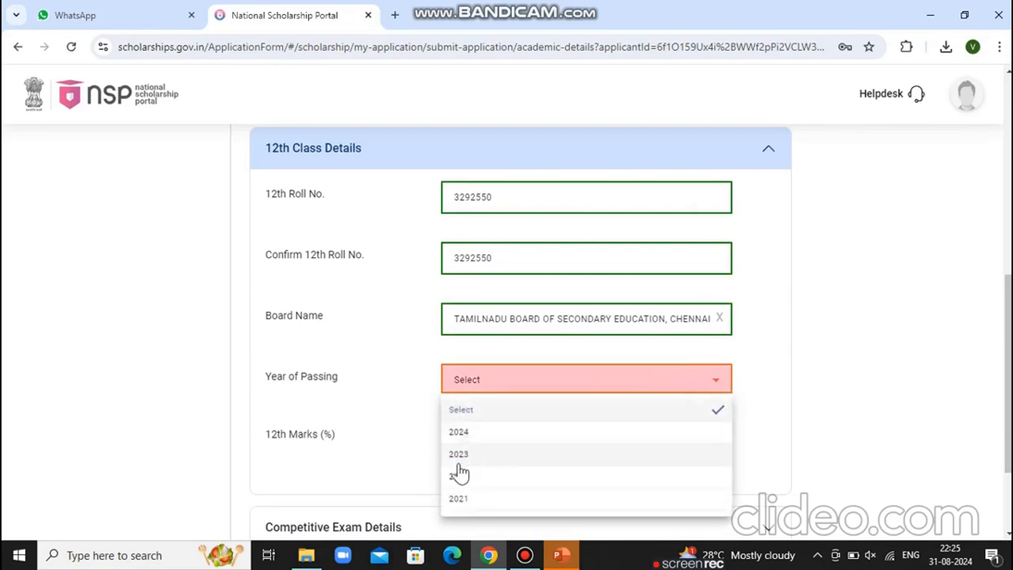
{"action": "left_click", "coordinate": [462, 499]}
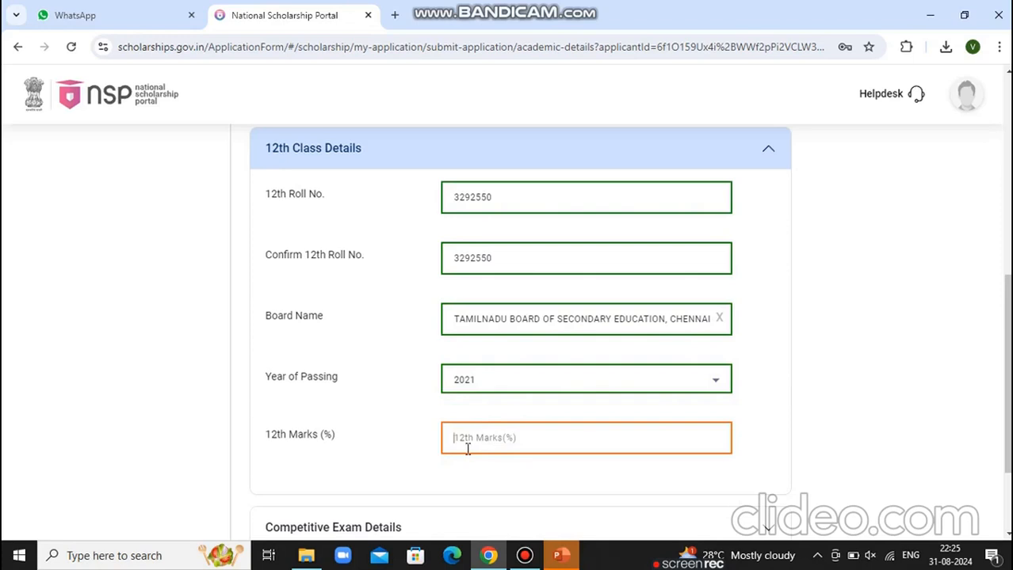
{"action": "type", "text": "82."}
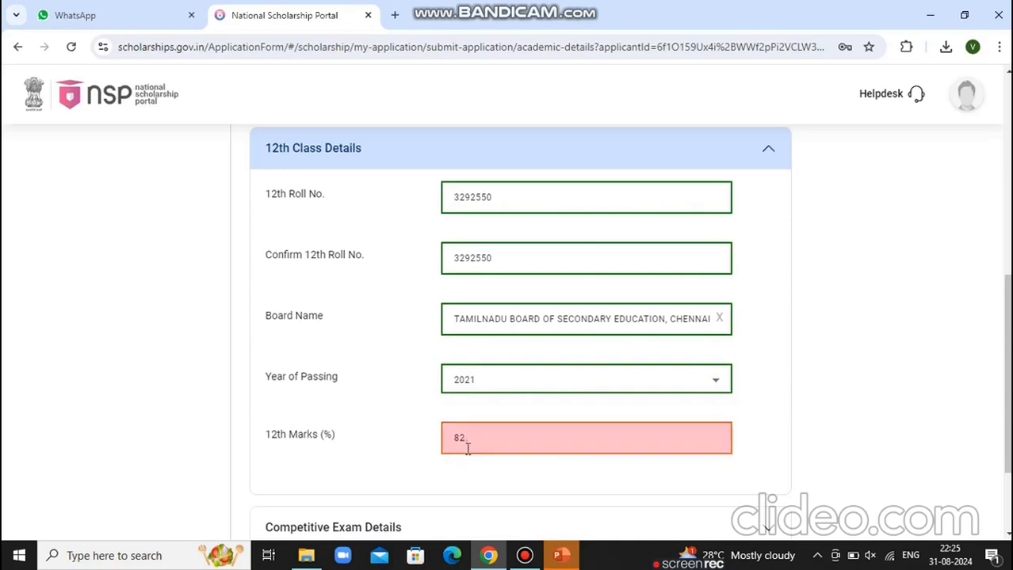
{"action": "type", "text": "35"}
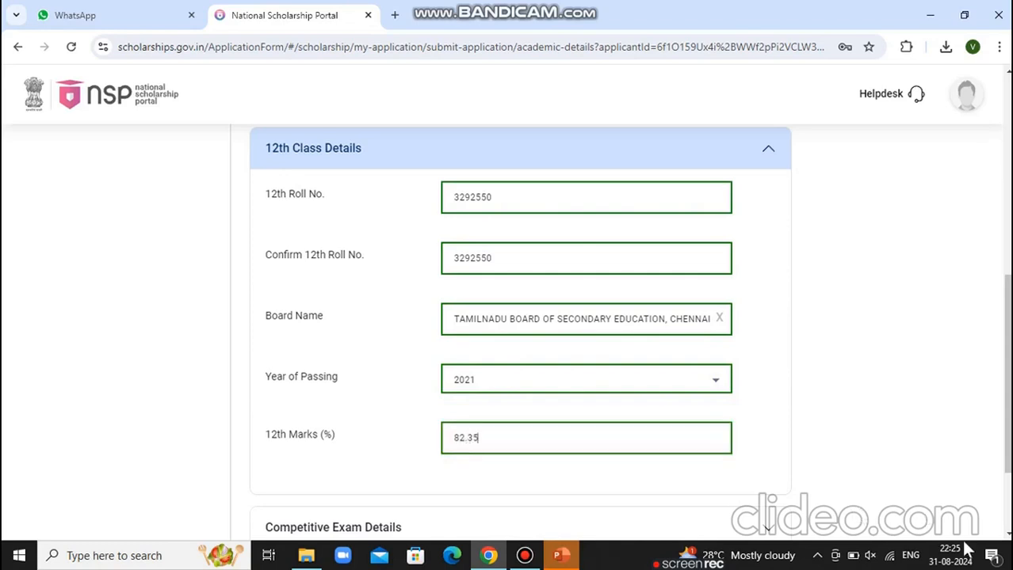
{"action": "scroll", "coordinate": [799, 430], "scroll_direction": "down", "scroll_amount": 2}
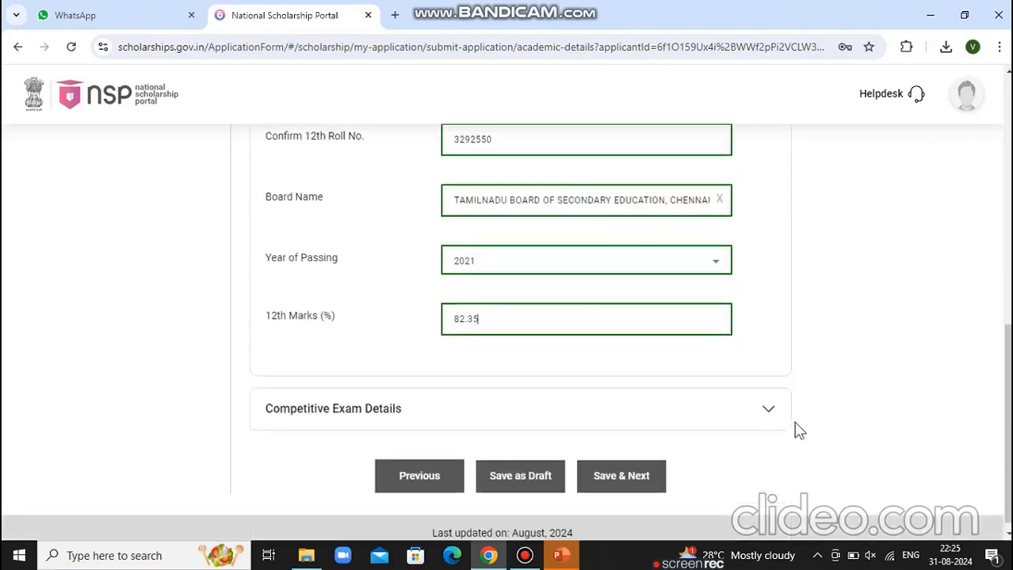
Leave the competitive exam unselected and save the academic details
{"action": "left_click", "coordinate": [767, 409]}
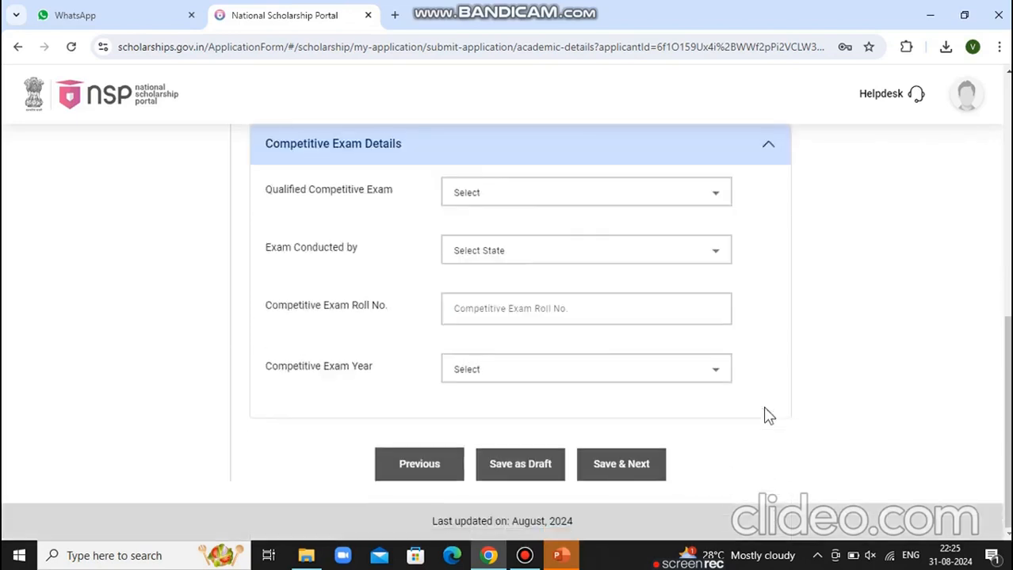
{"action": "left_click", "coordinate": [700, 193]}
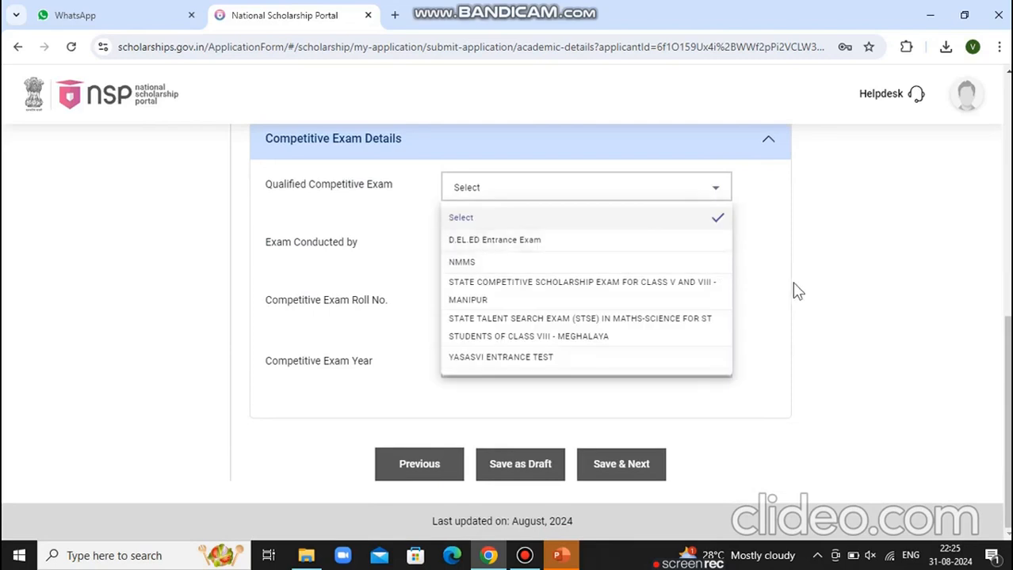
{"action": "left_click_drag", "start_coordinate": [448, 532], "coordinate": [573, 521]}
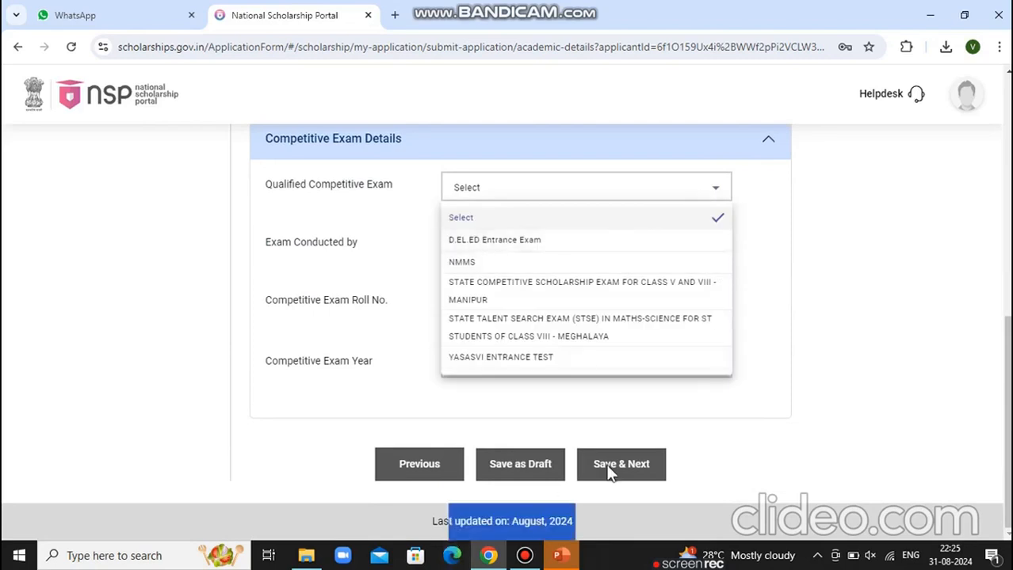
{"action": "left_click", "coordinate": [610, 472]}
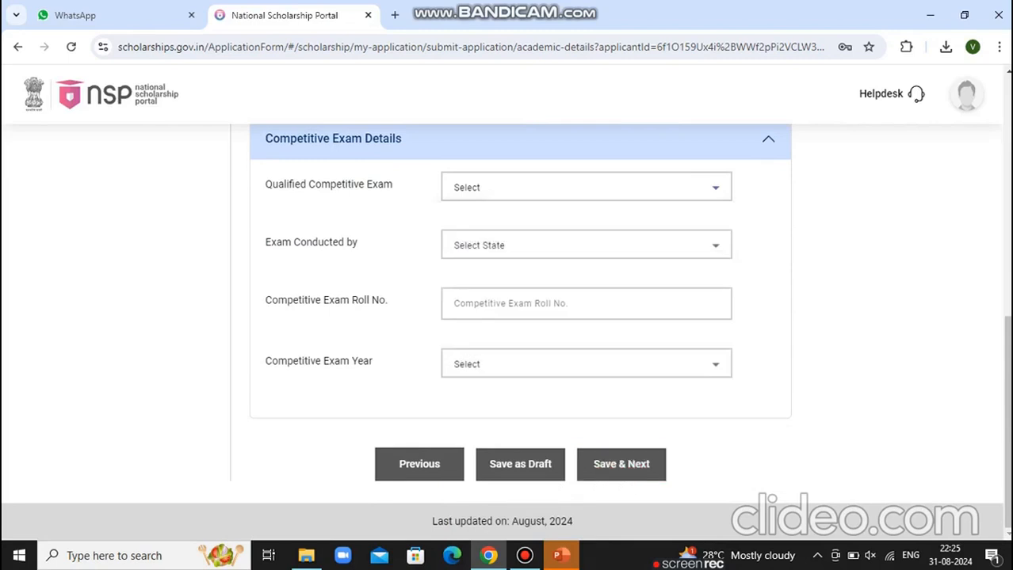
{"action": "left_click", "coordinate": [605, 474]}
{"action": "left_click_drag", "start_coordinate": [1008, 356], "coordinate": [1008, 170]}
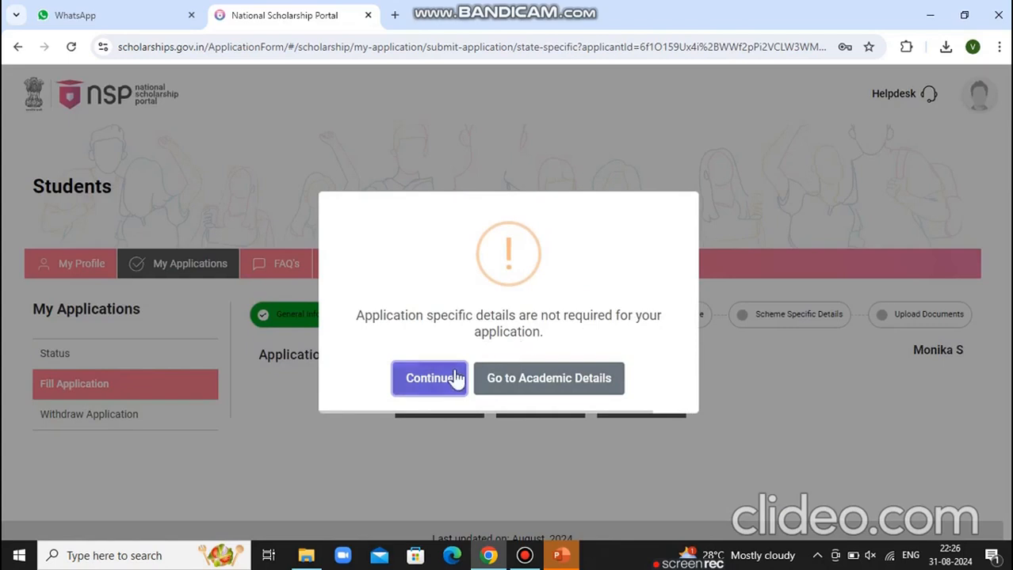
Select NATIONAL SCHOLARSHIP FOR POST GRADUATE STUDIES as the scheme and save it
{"action": "left_click", "coordinate": [457, 379]}
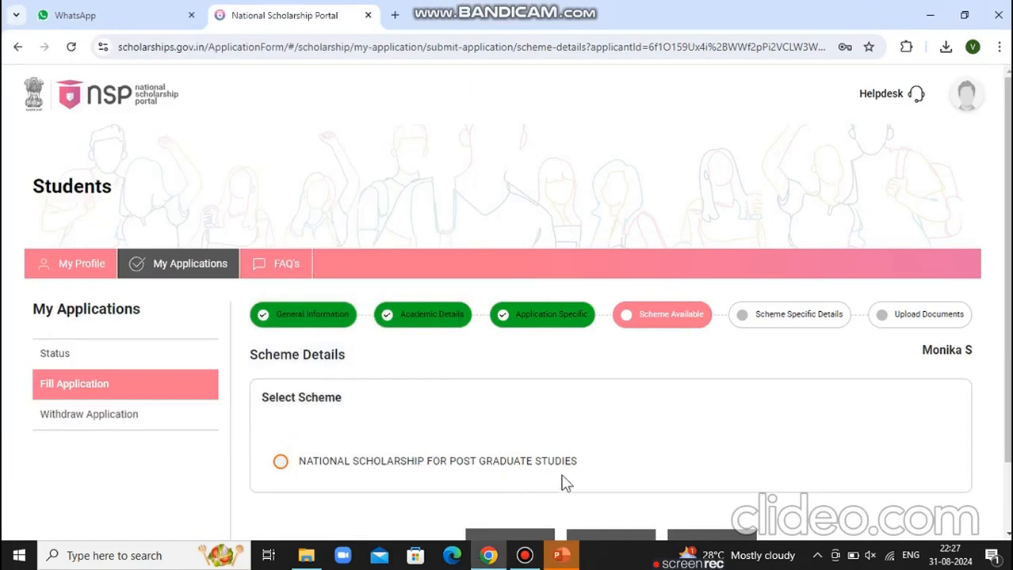
{"action": "left_click", "coordinate": [281, 464]}
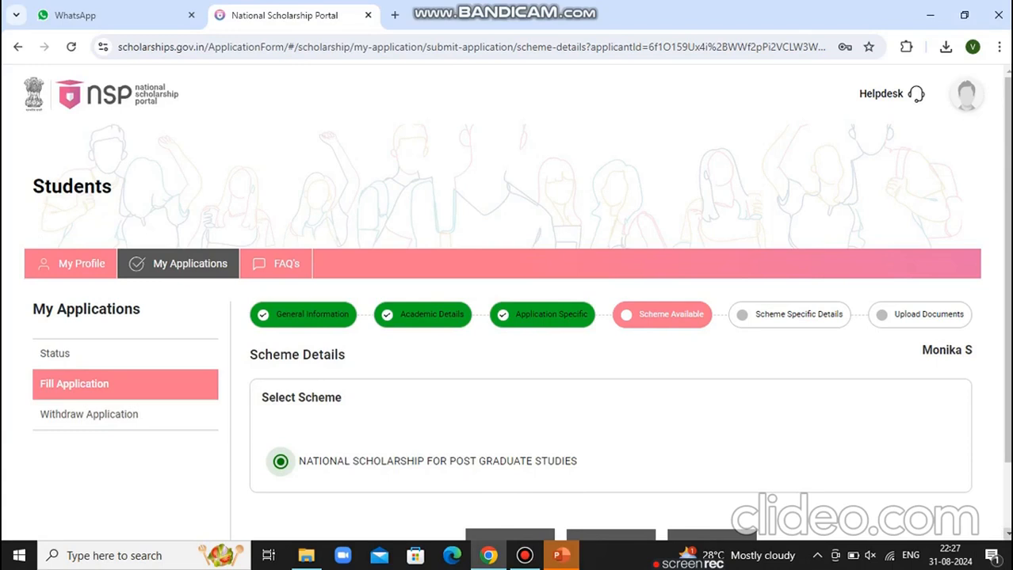
{"action": "scroll", "coordinate": [767, 478], "scroll_direction": "down", "scroll_amount": 1}
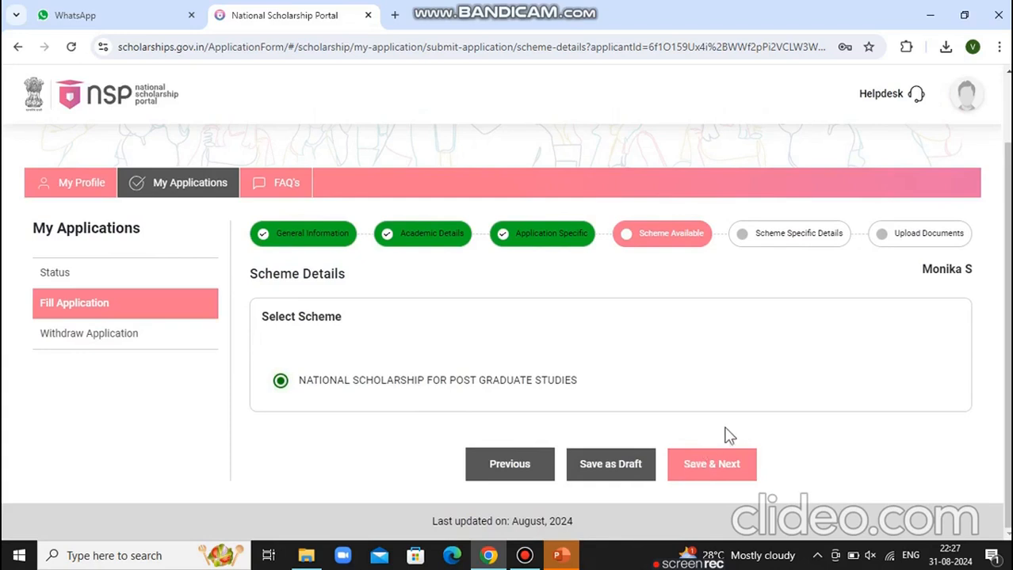
{"action": "left_click", "coordinate": [725, 466]}
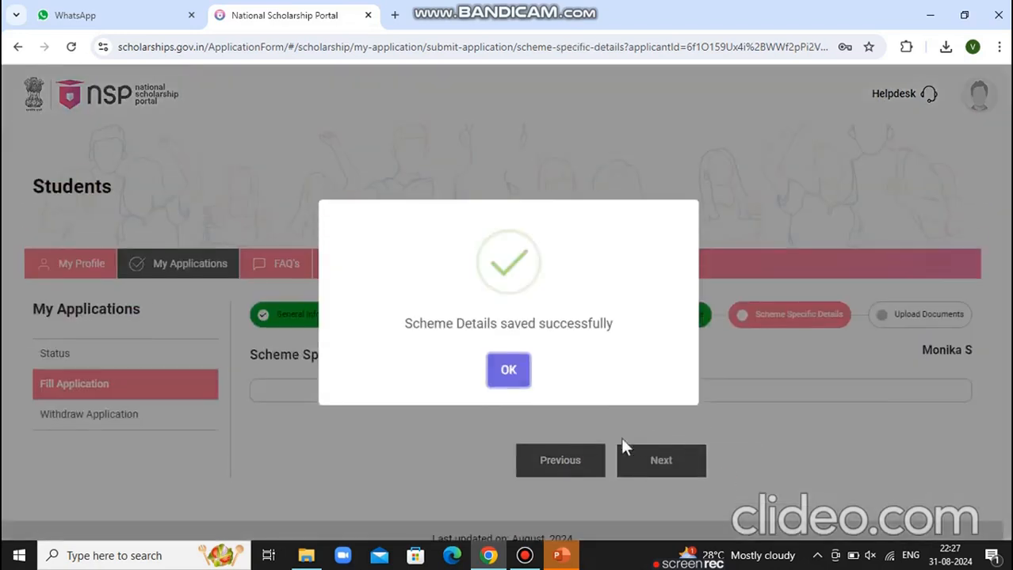
Dismiss the saved message and save the empty Scheme Specific Details step
{"action": "left_click", "coordinate": [505, 370]}
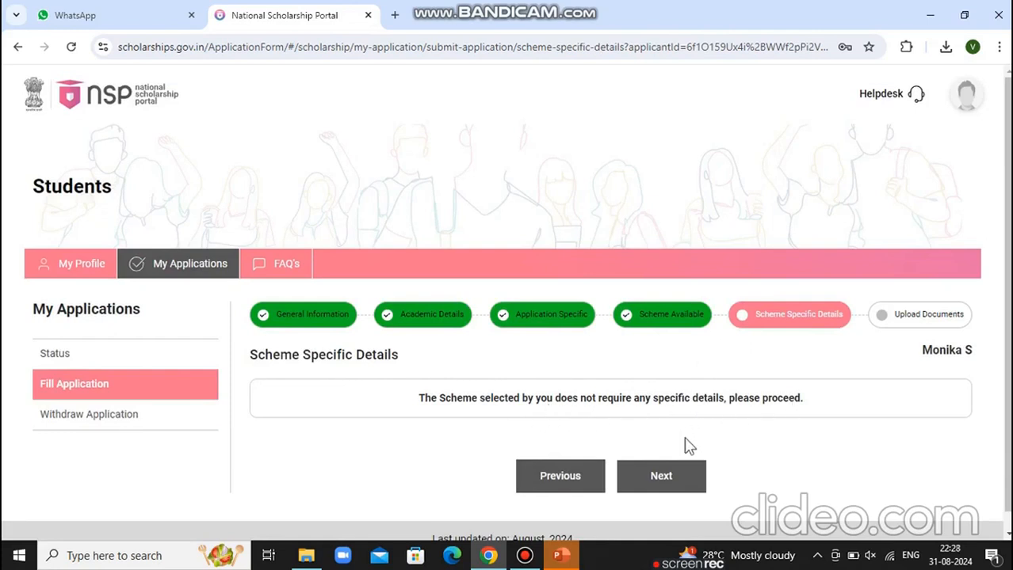
{"action": "left_click", "coordinate": [697, 481]}
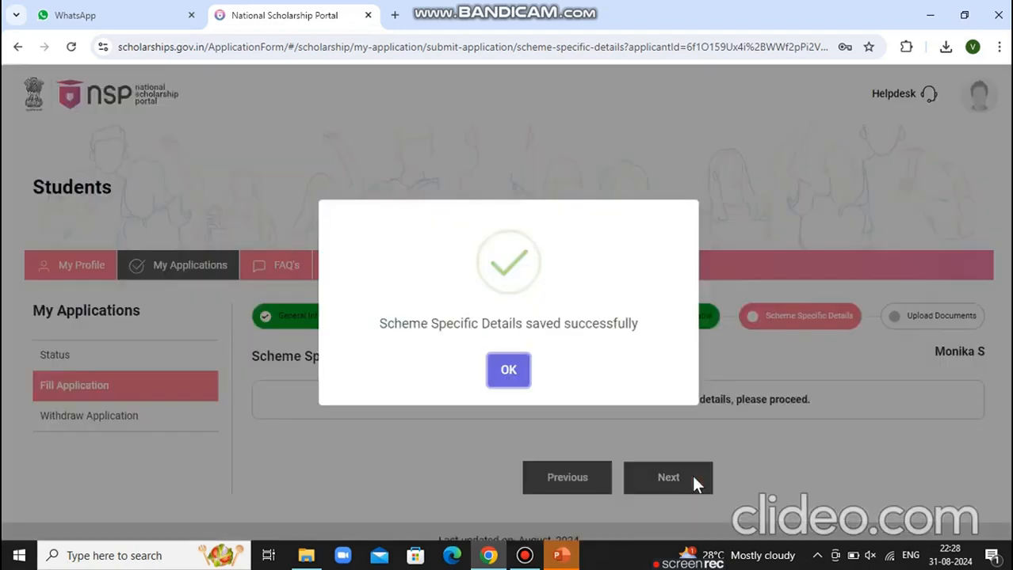
Download the Single Girl Child Certificate proforma ugc_sgc_cert.pdf from the document list
{"action": "left_click", "coordinate": [507, 374]}
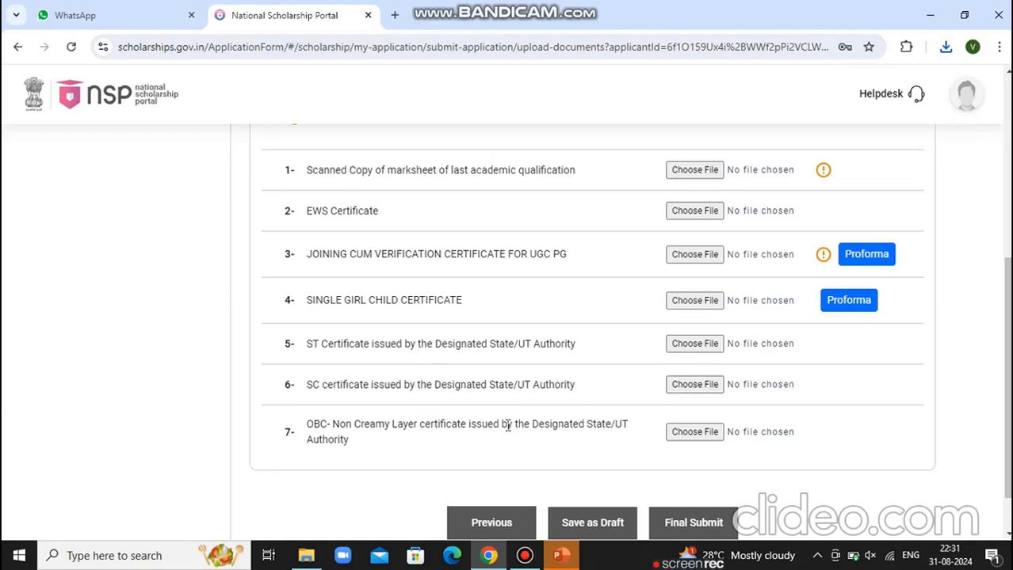
{"action": "left_click_drag", "start_coordinate": [507, 426], "coordinate": [466, 420]}
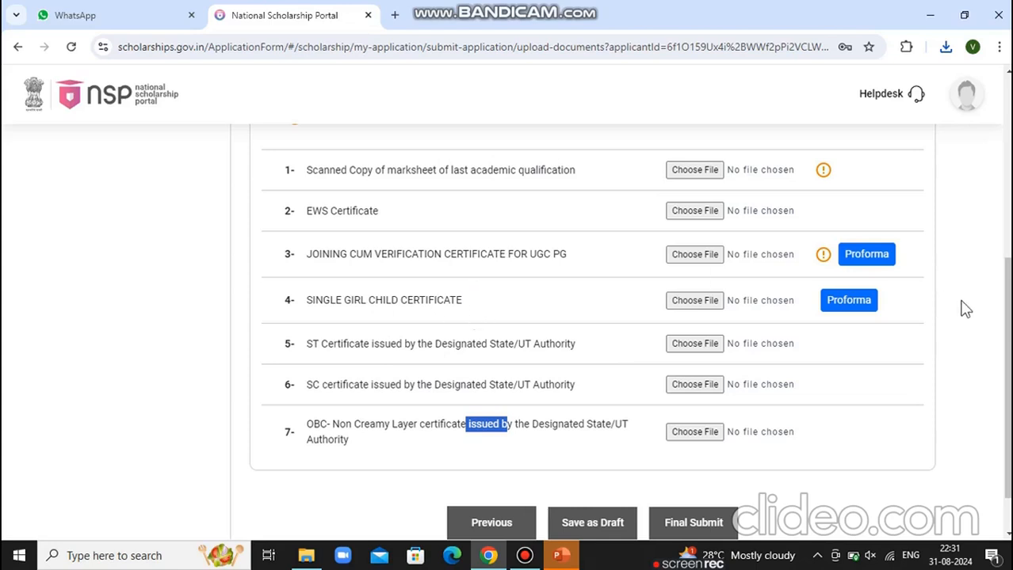
{"action": "left_click", "coordinate": [846, 304]}
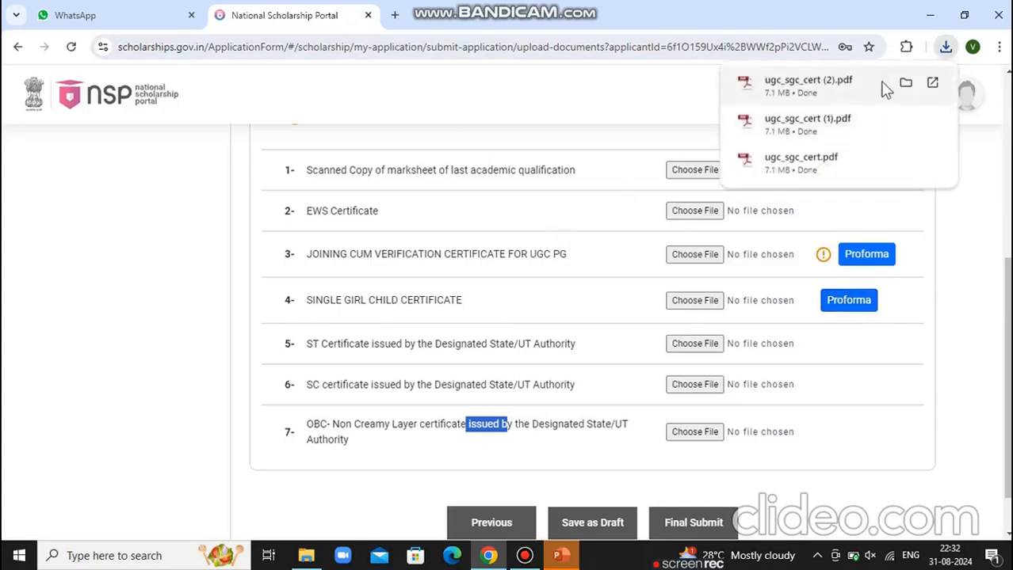
Review the downloaded ugc_sgc_cert (2).pdf single girl child affidavit, then return to the portal
{"action": "left_click", "coordinate": [816, 84]}
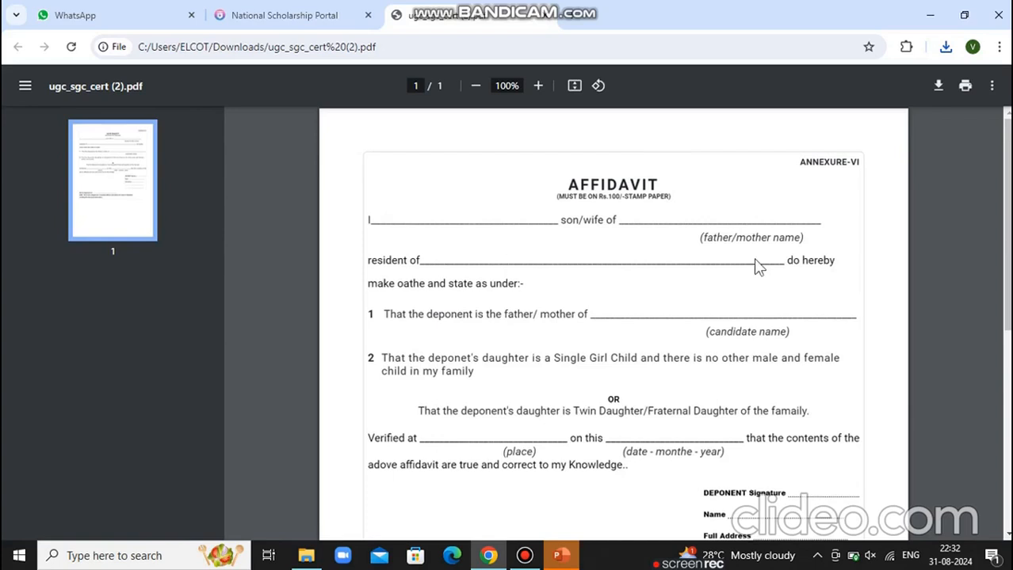
{"action": "scroll", "coordinate": [807, 473], "scroll_direction": "down", "scroll_amount": 3}
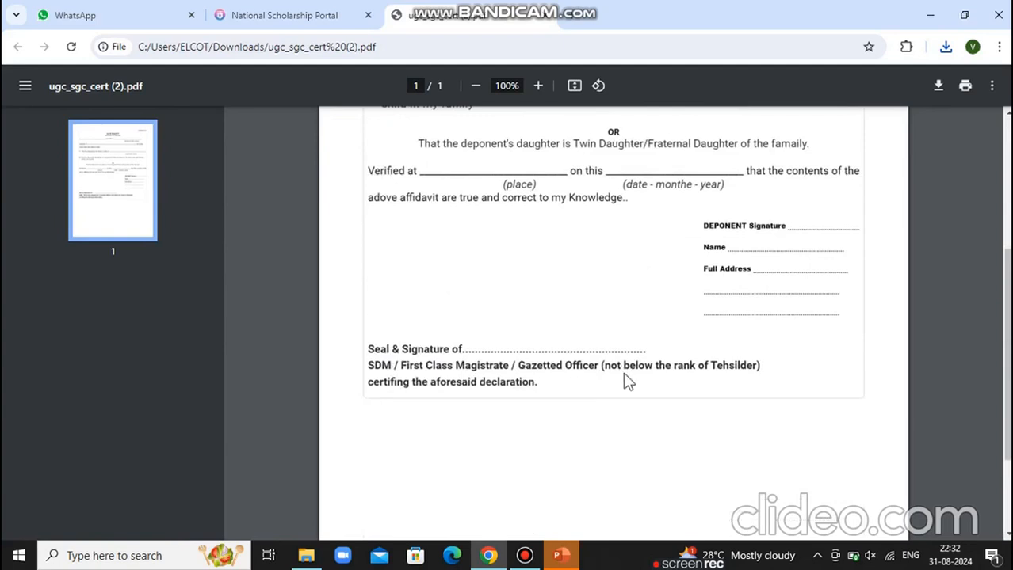
{"action": "scroll", "coordinate": [560, 223], "scroll_direction": "up", "scroll_amount": 5}
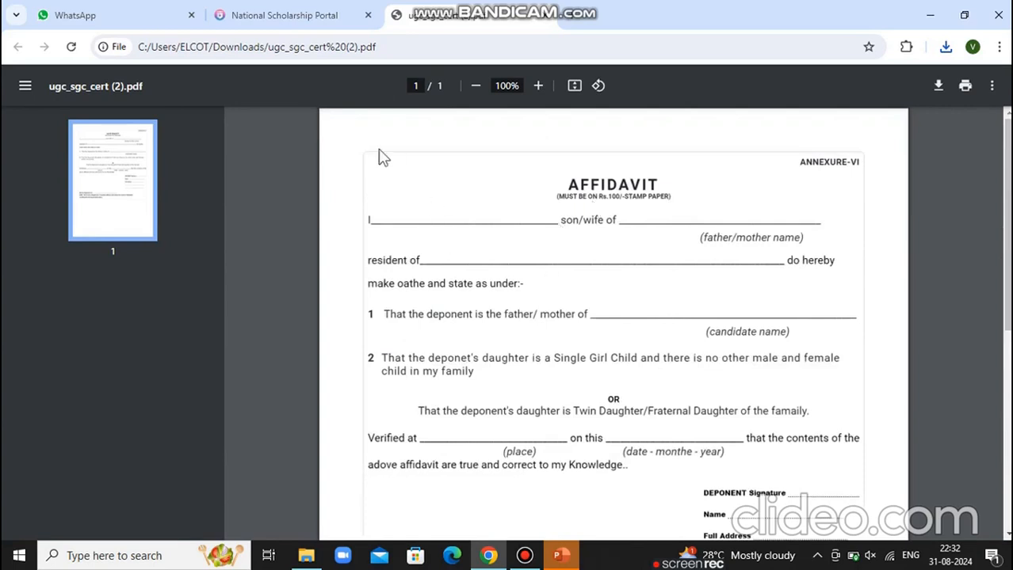
{"action": "left_click", "coordinate": [305, 10]}
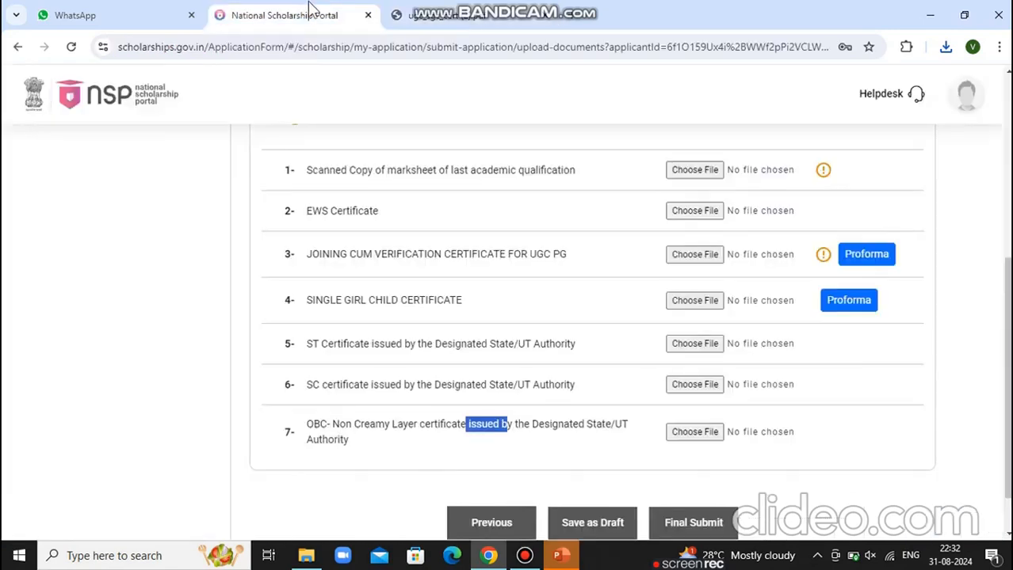
Read the ugc-pg-studies_101.pdf joining cum verification proforma from downloads, then return to the portal
{"action": "left_click", "coordinate": [946, 49]}
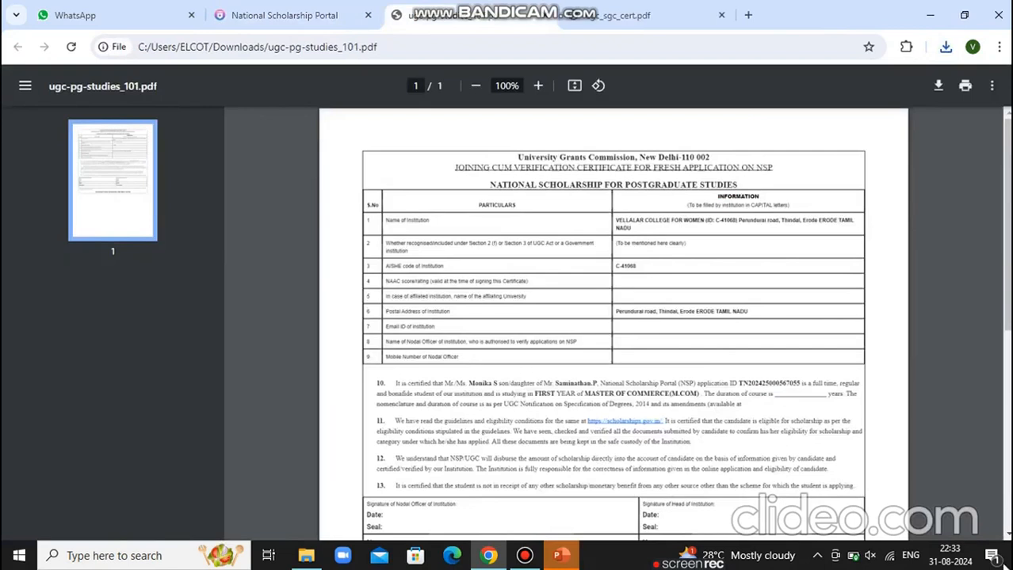
{"action": "scroll", "coordinate": [987, 531], "scroll_direction": "down", "scroll_amount": 3}
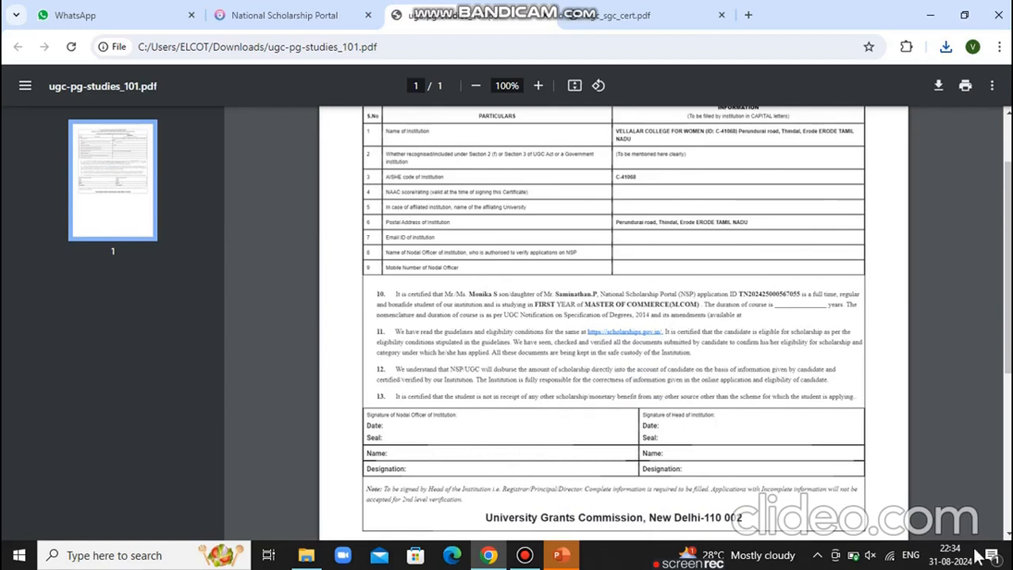
{"action": "left_click", "coordinate": [297, 13]}
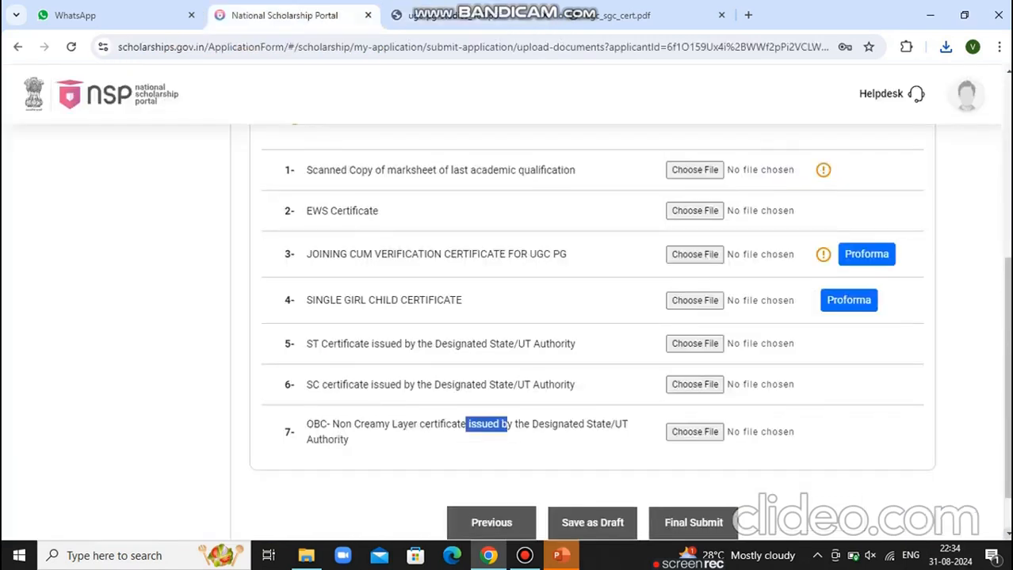
Step back to Scheme Details and save the Post Graduate Studies scheme as a draft
{"action": "scroll", "coordinate": [506, 336], "scroll_direction": "down", "scroll_amount": 1}
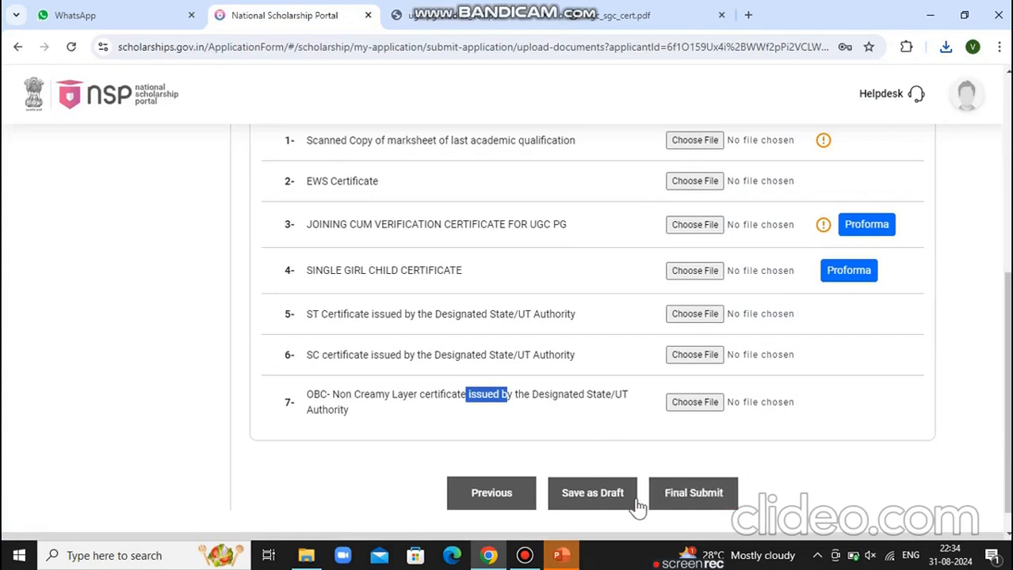
{"action": "left_click", "coordinate": [513, 494]}
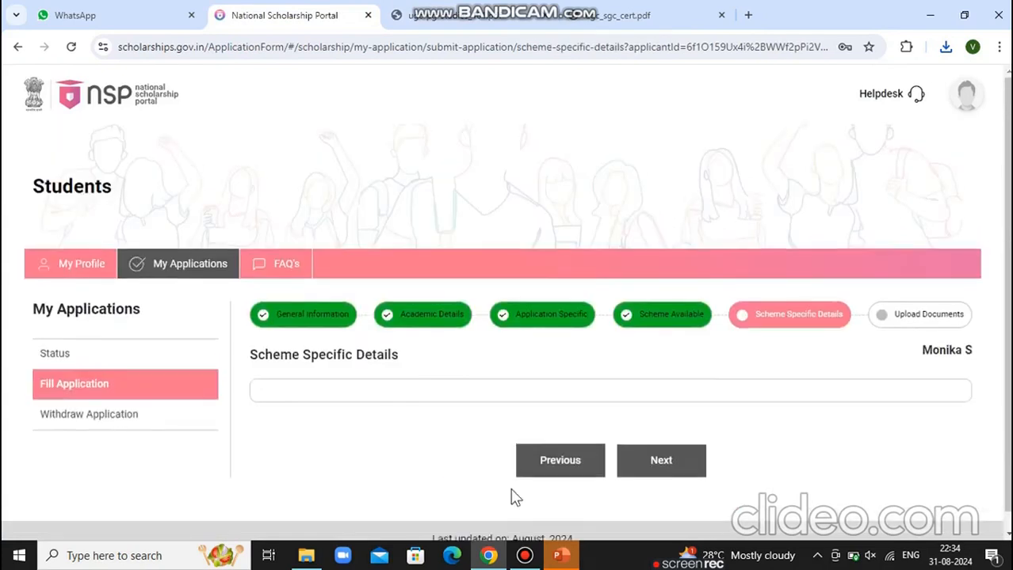
{"action": "left_click", "coordinate": [547, 481]}
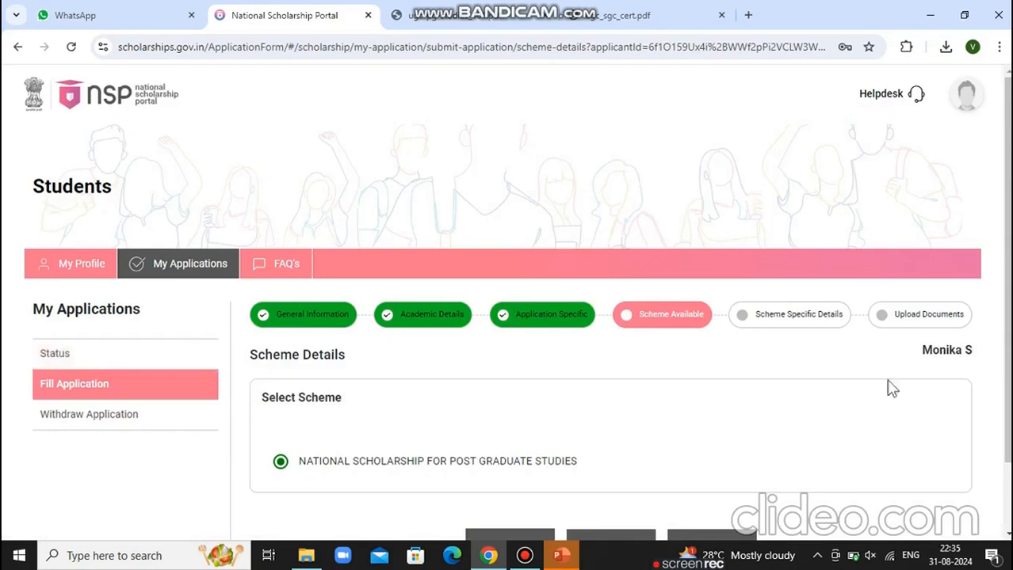
{"action": "scroll", "coordinate": [891, 389], "scroll_direction": "down", "scroll_amount": 1}
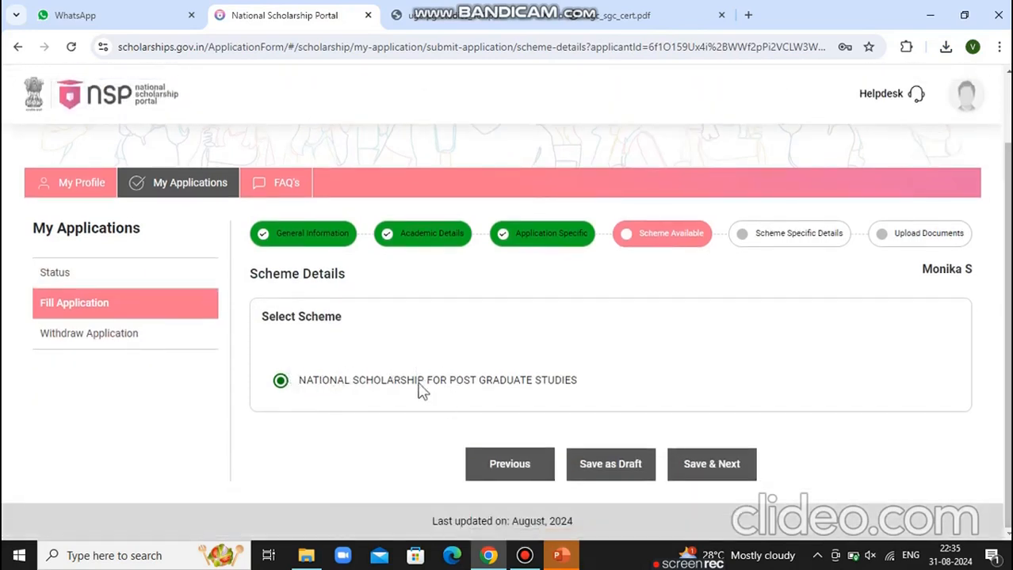
{"action": "left_click", "coordinate": [610, 467]}
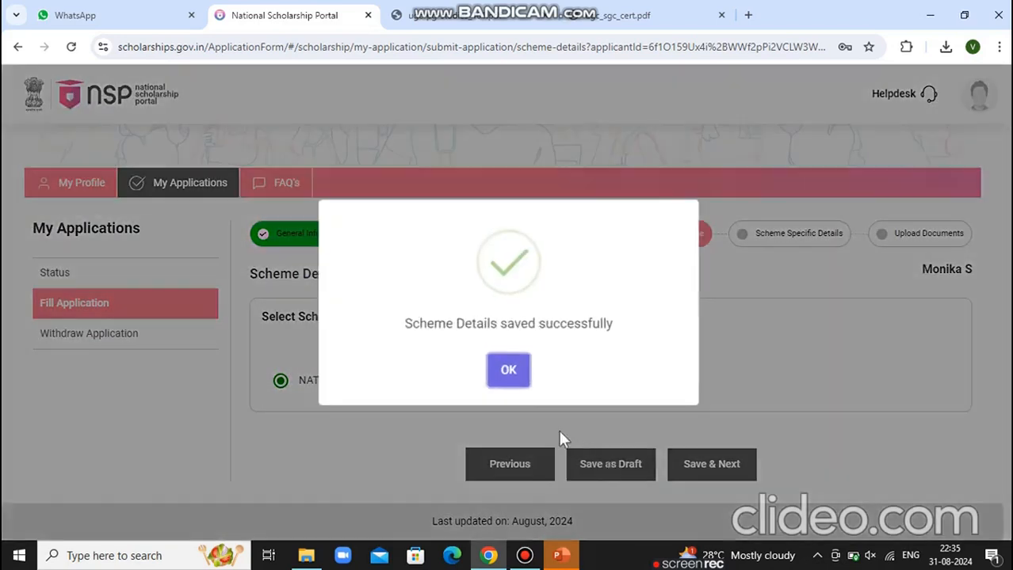
{"action": "left_click", "coordinate": [508, 372]}
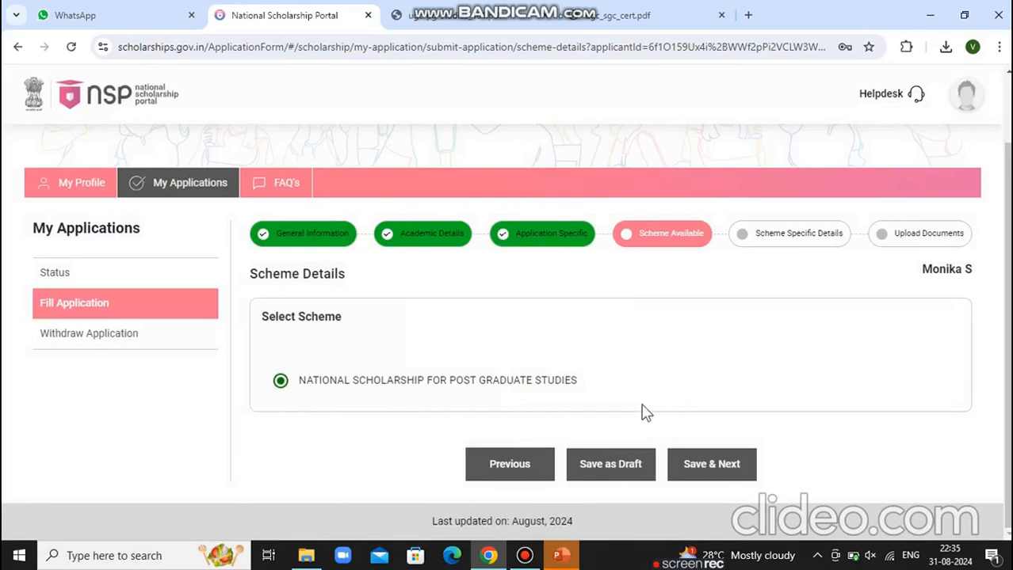
In a new tab, go to scholarships.gov.in and reach the Students Application Login page
{"action": "left_click", "coordinate": [748, 16]}
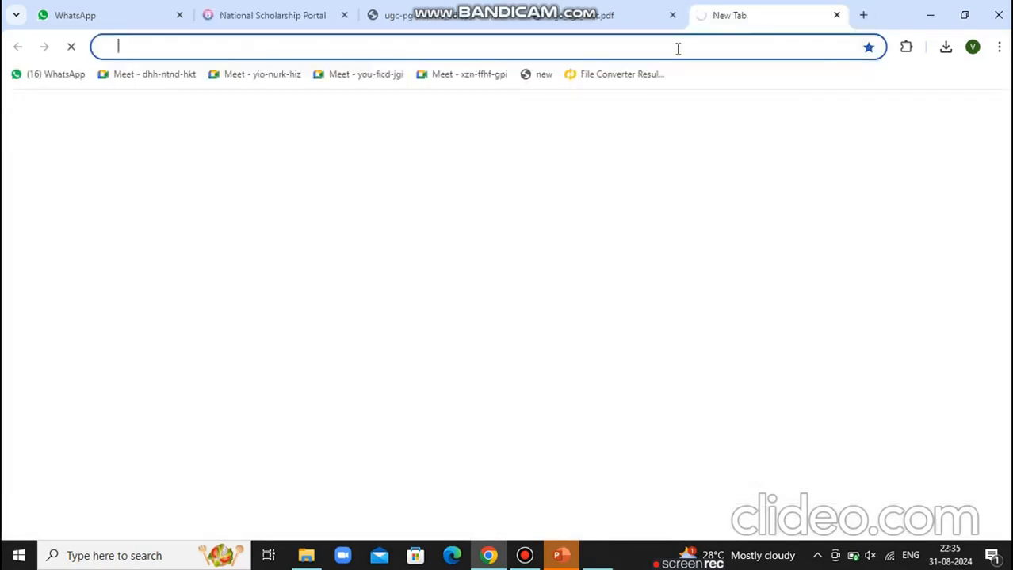
{"action": "type", "text": "ww"}
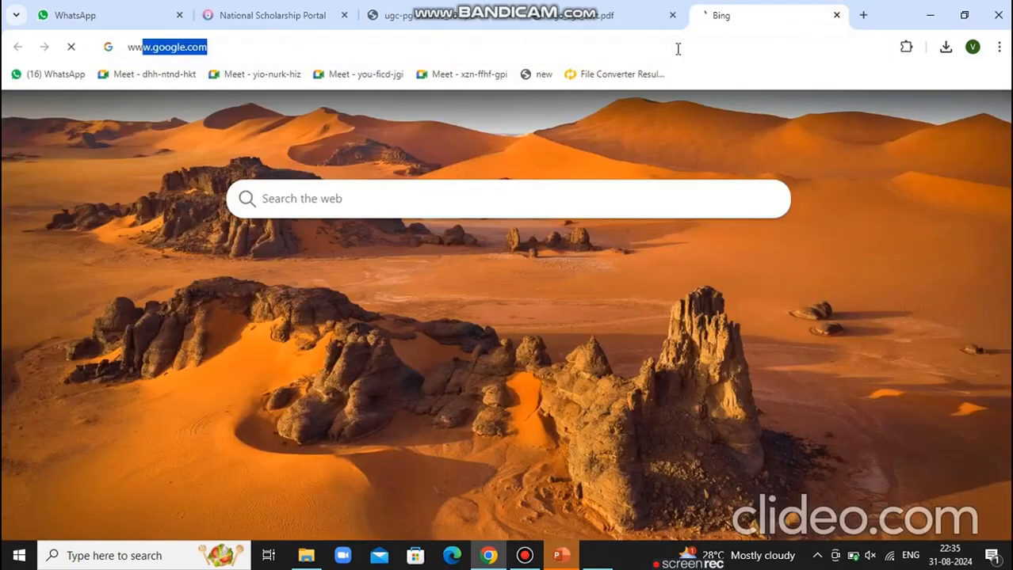
{"action": "type", "text": "w"}
{"action": "key", "text": "Return"}
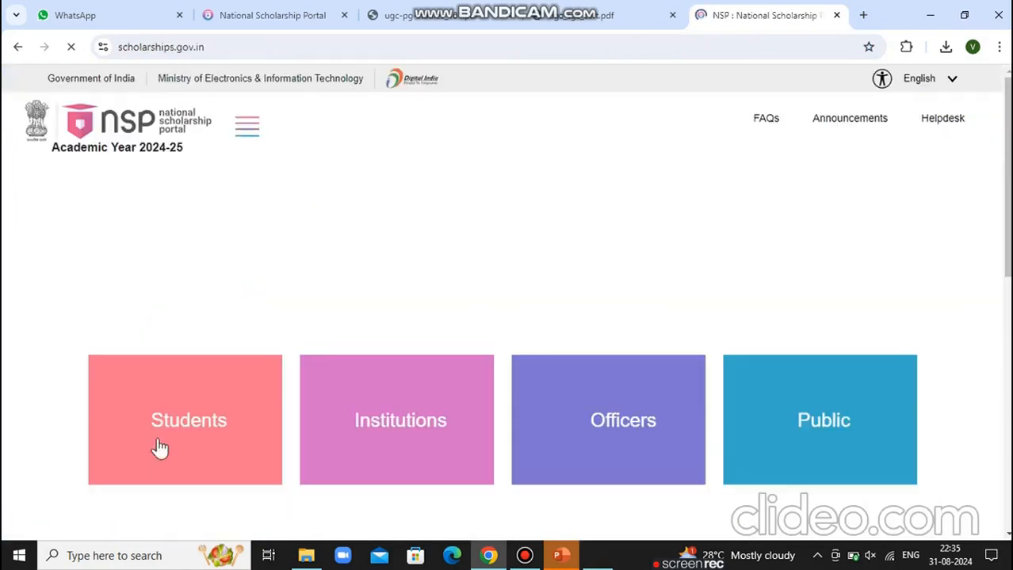
{"action": "left_click", "coordinate": [182, 416]}
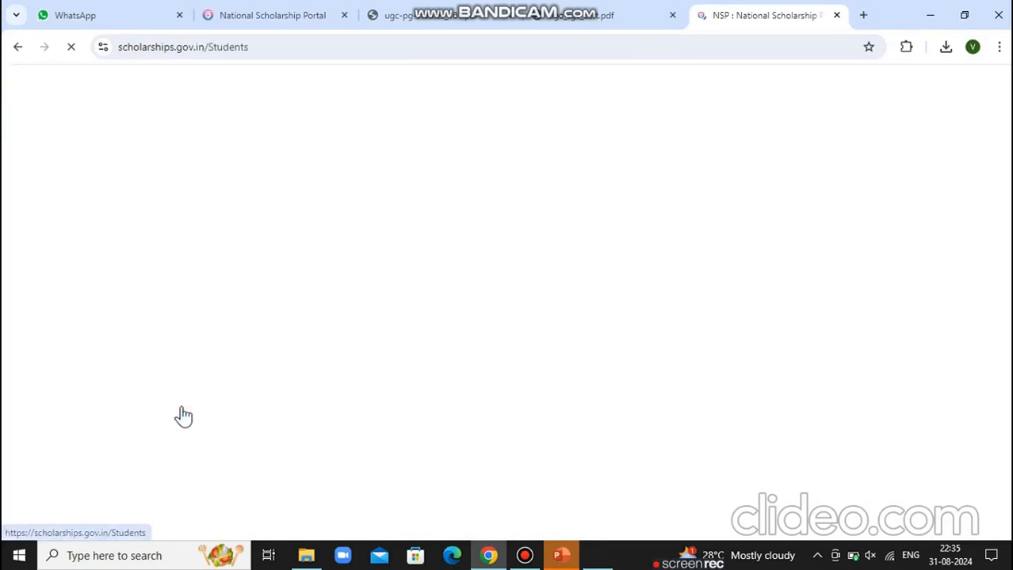
{"action": "scroll", "coordinate": [816, 371], "scroll_direction": "down", "scroll_amount": 5}
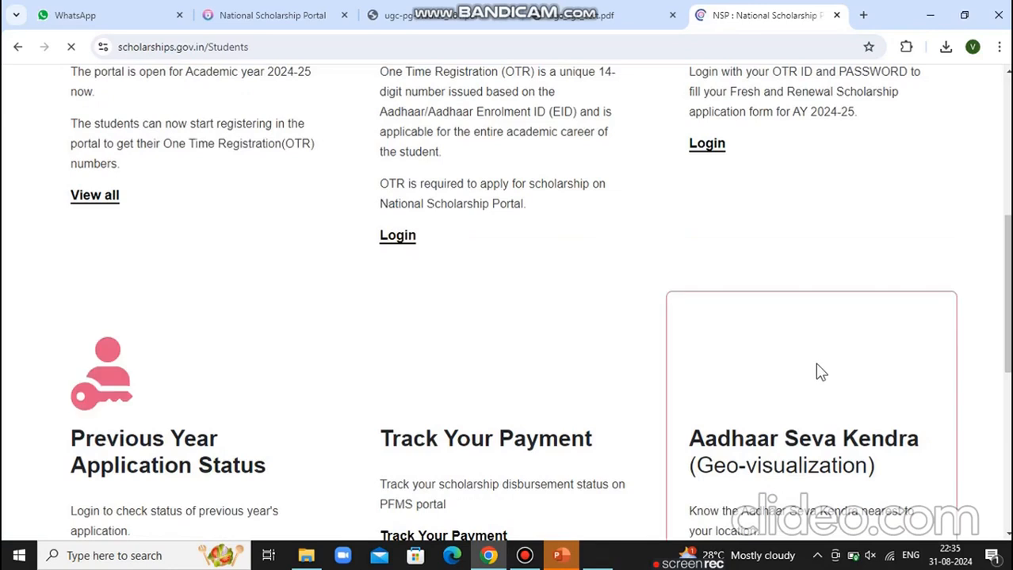
{"action": "left_click", "coordinate": [719, 156]}
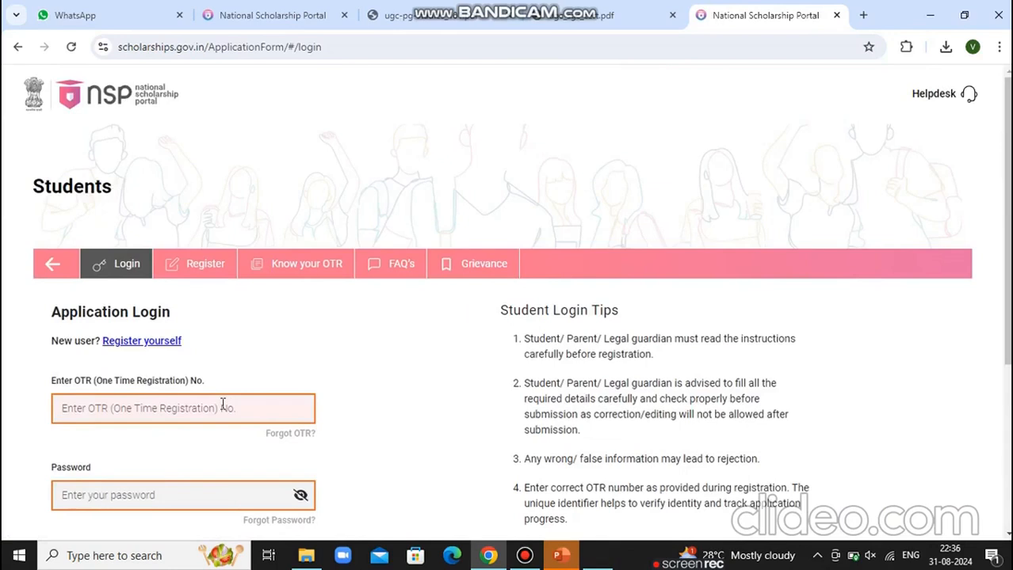
Log in with the student's OTR number, password and PIN, then proceed to the 2024-25 fresh application
{"action": "left_click", "coordinate": [223, 405]}
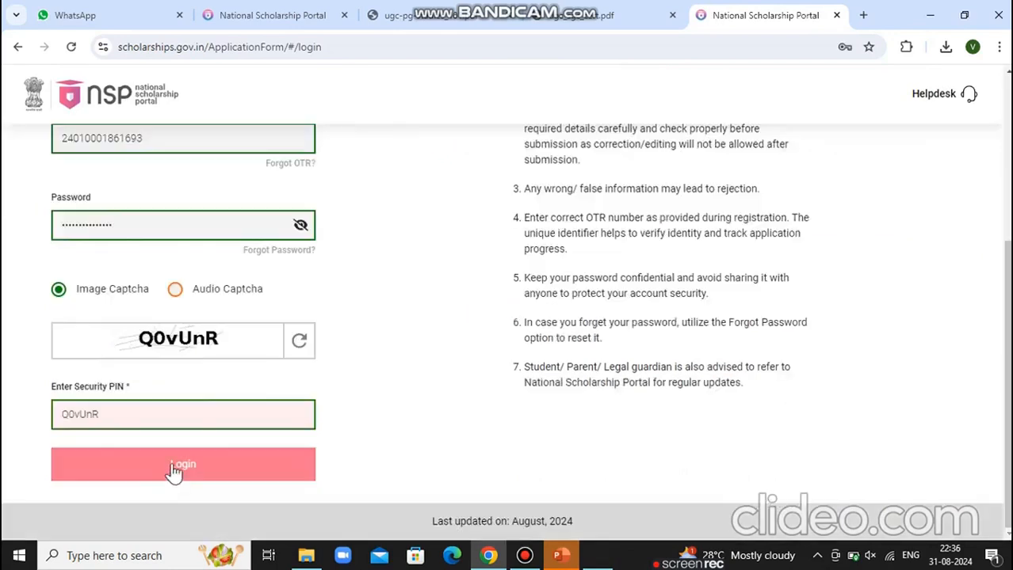
{"action": "left_click", "coordinate": [168, 476]}
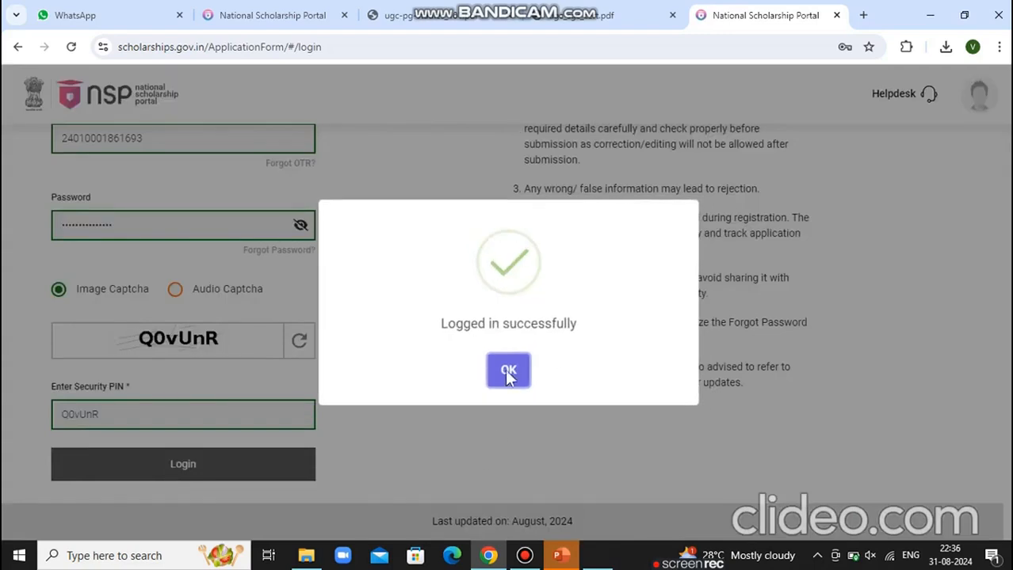
{"action": "left_click", "coordinate": [508, 372]}
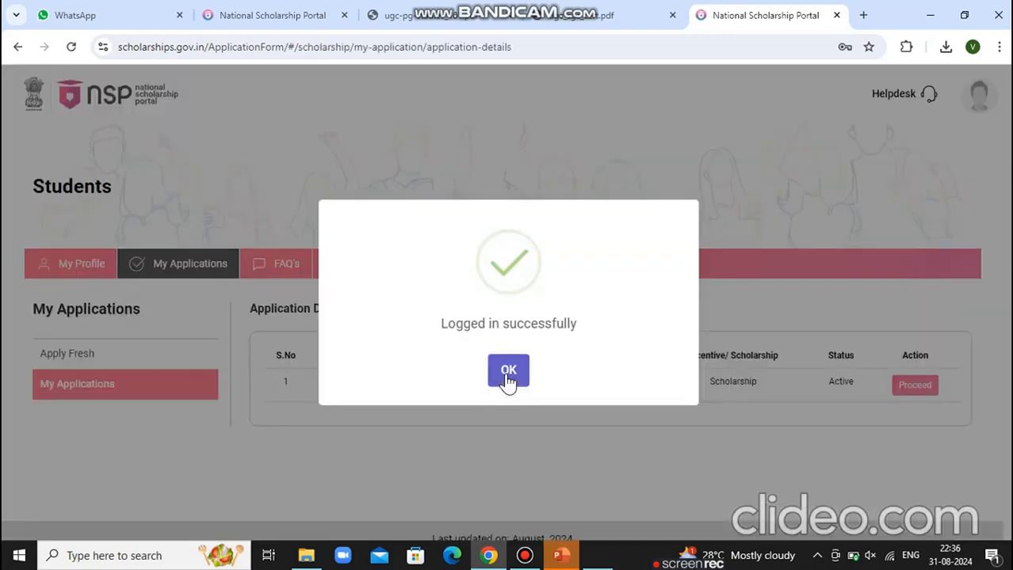
{"action": "left_click", "coordinate": [507, 375]}
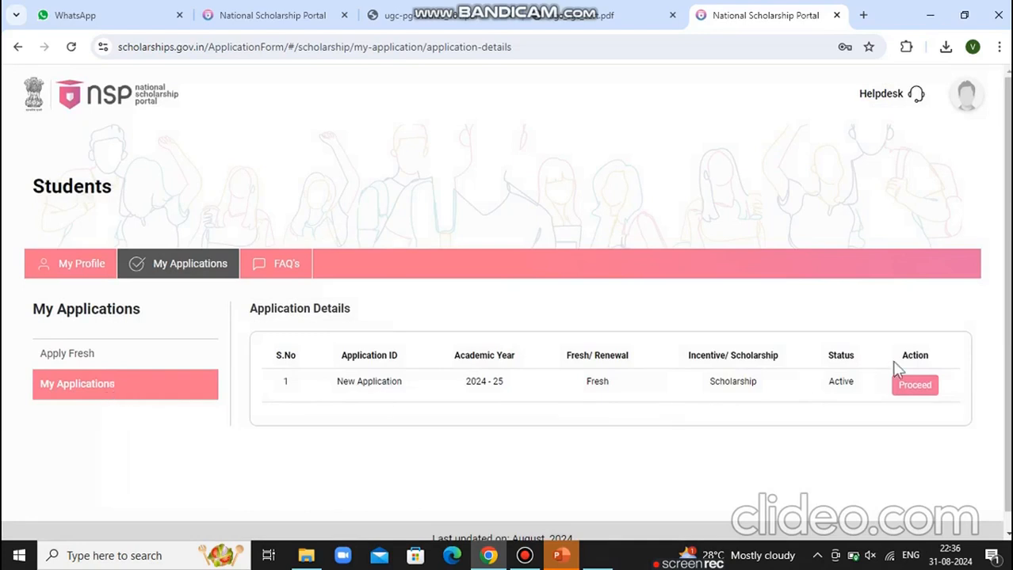
{"action": "left_click", "coordinate": [924, 387]}
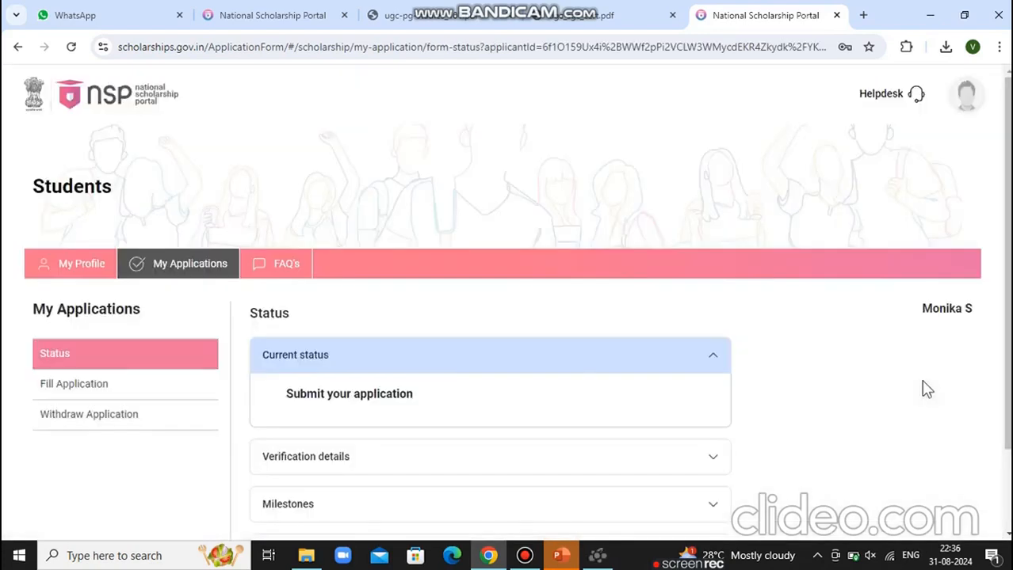
Reopen the form and re-save General Information to reach Academic Details with institute C-41068
{"action": "left_click", "coordinate": [168, 387]}
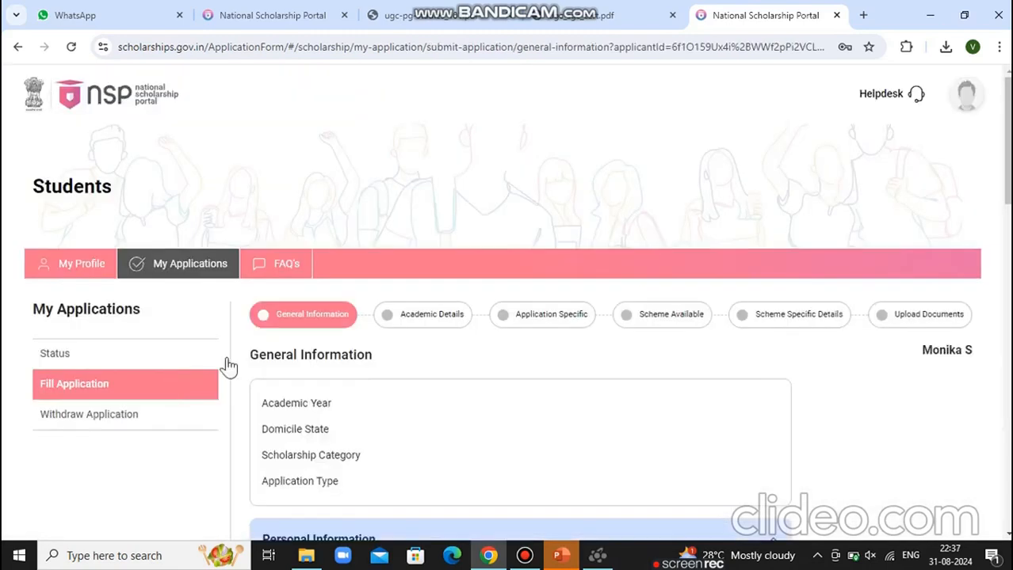
{"action": "scroll", "coordinate": [507, 317], "scroll_direction": "down", "scroll_amount": 15}
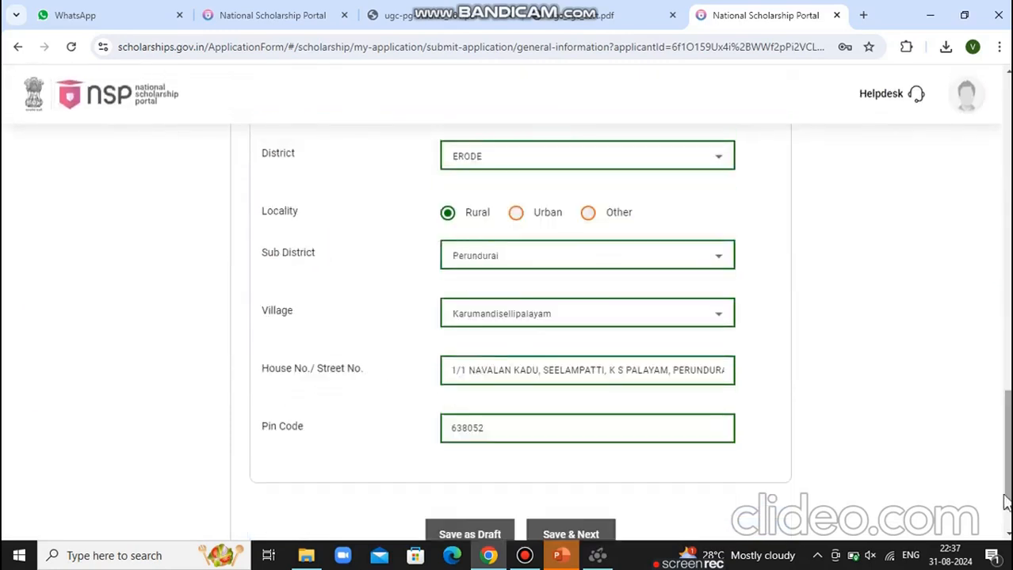
{"action": "scroll", "coordinate": [674, 475], "scroll_direction": "down", "scroll_amount": 1}
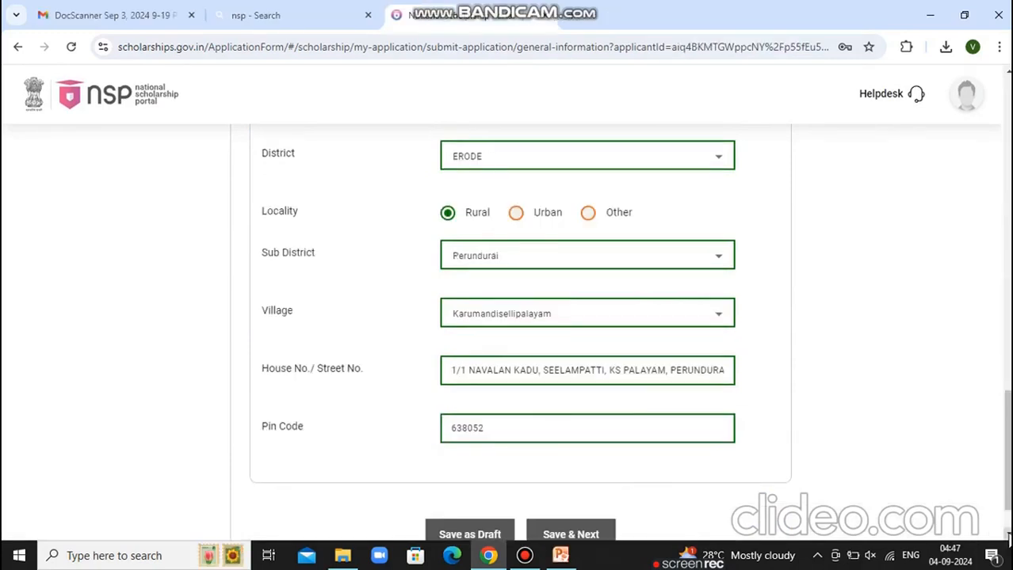
{"action": "scroll", "coordinate": [1009, 538], "scroll_direction": "down", "scroll_amount": 2}
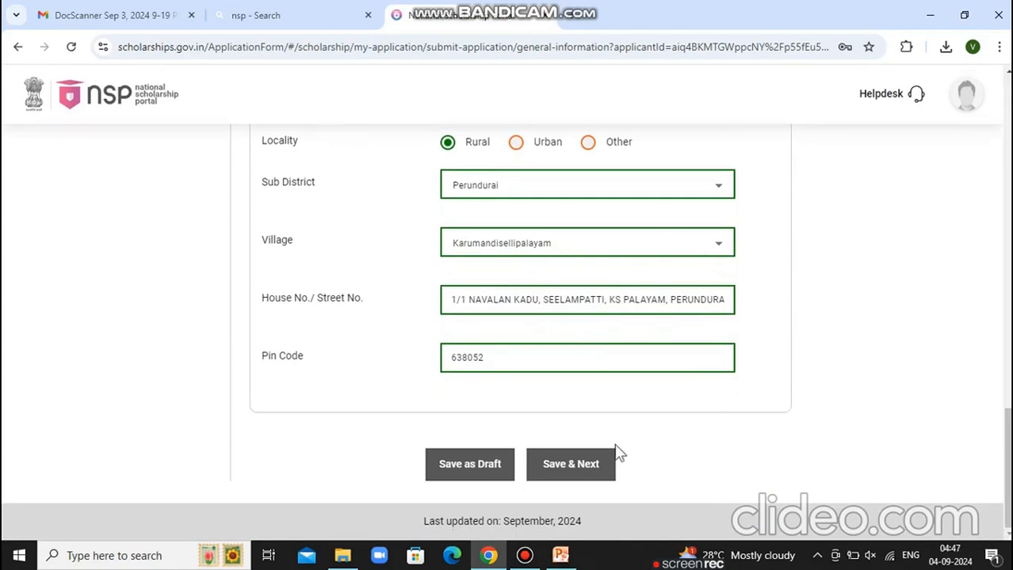
{"action": "left_click", "coordinate": [580, 475]}
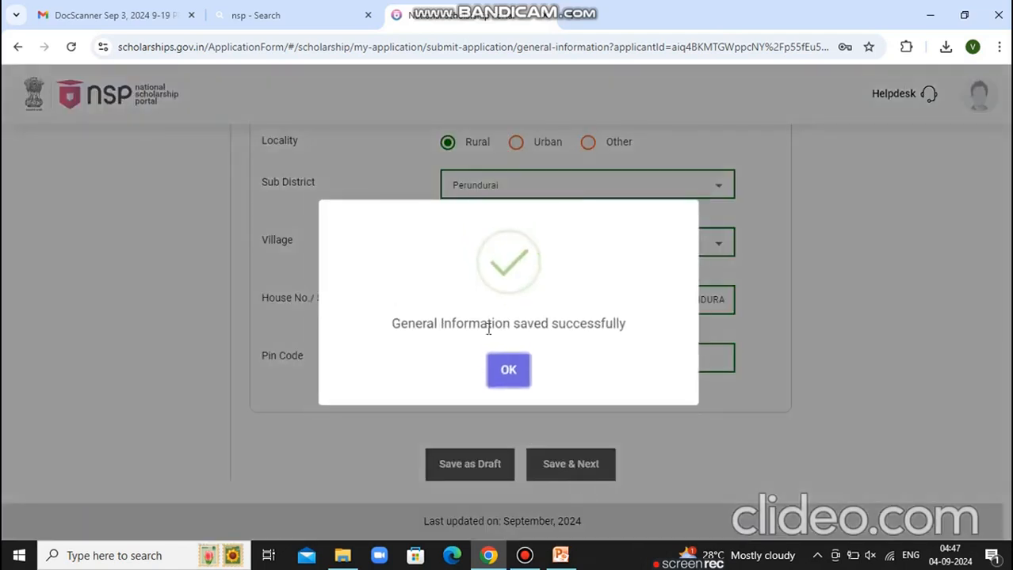
{"action": "left_click", "coordinate": [520, 377]}
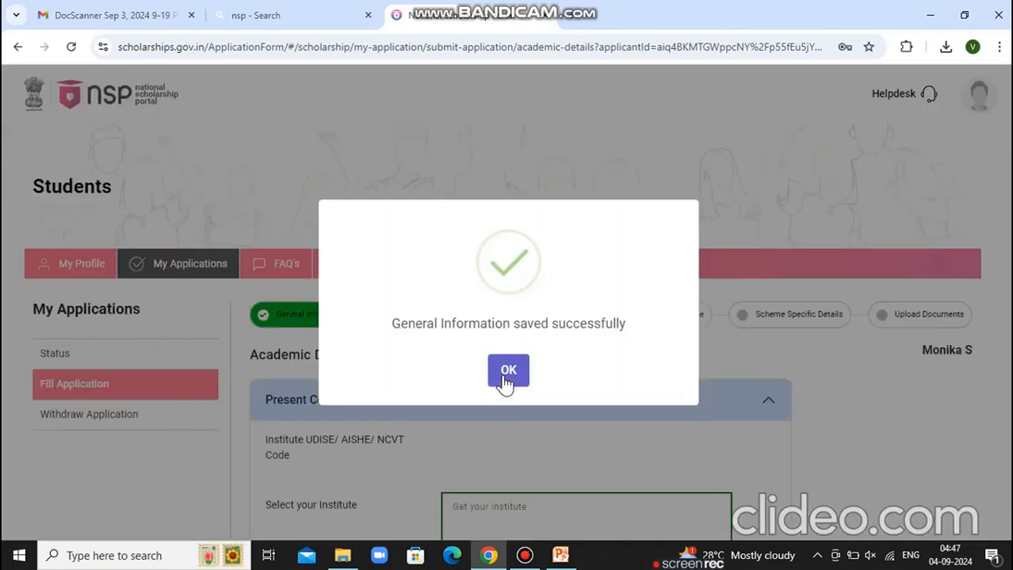
{"action": "left_click", "coordinate": [508, 372]}
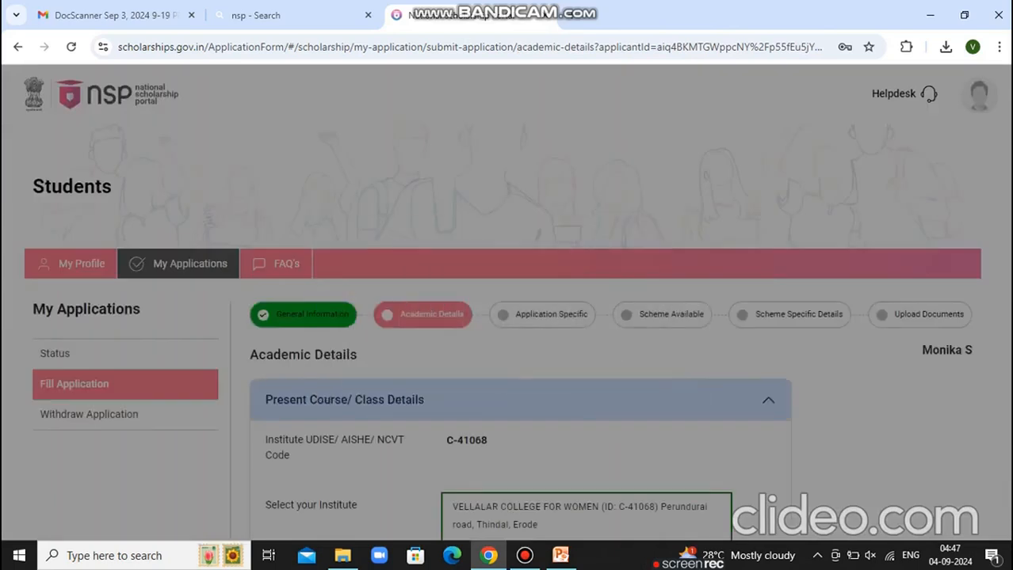
Save Academic Details, continue past the not-required notice, and save the Application Specific step
{"action": "scroll", "coordinate": [597, 476], "scroll_direction": "down", "scroll_amount": 10}
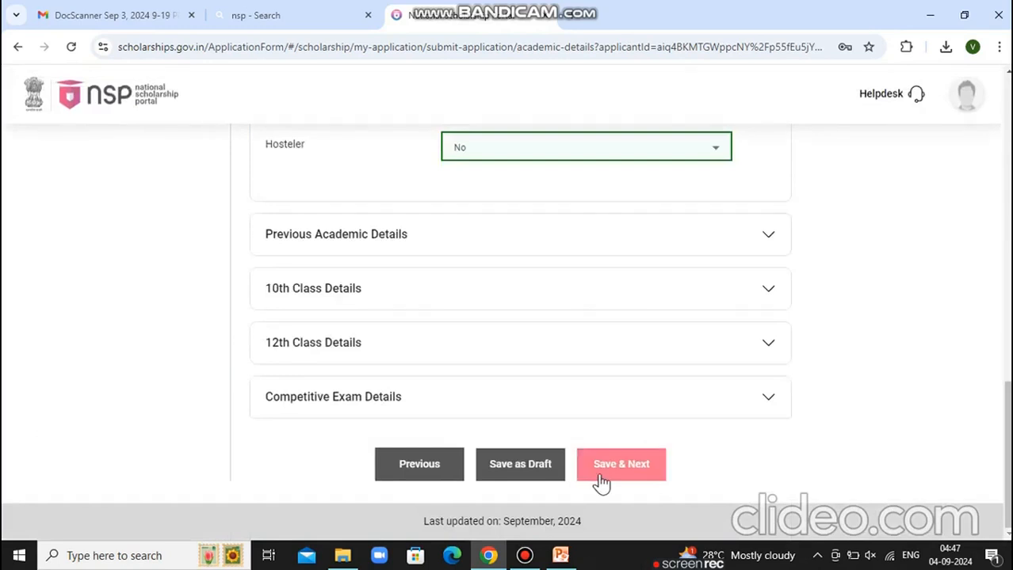
{"action": "left_click", "coordinate": [600, 478]}
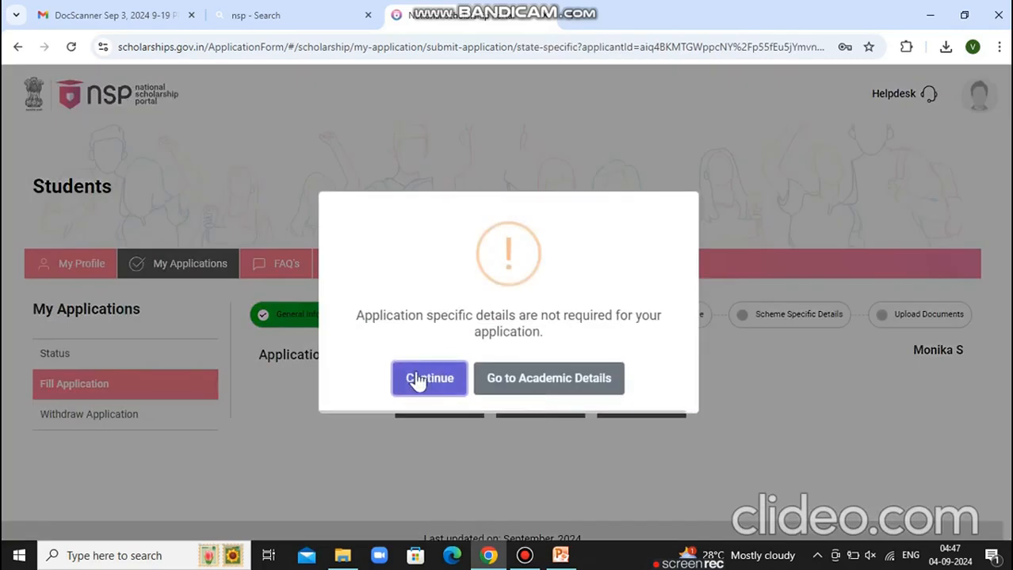
{"action": "left_click", "coordinate": [413, 376]}
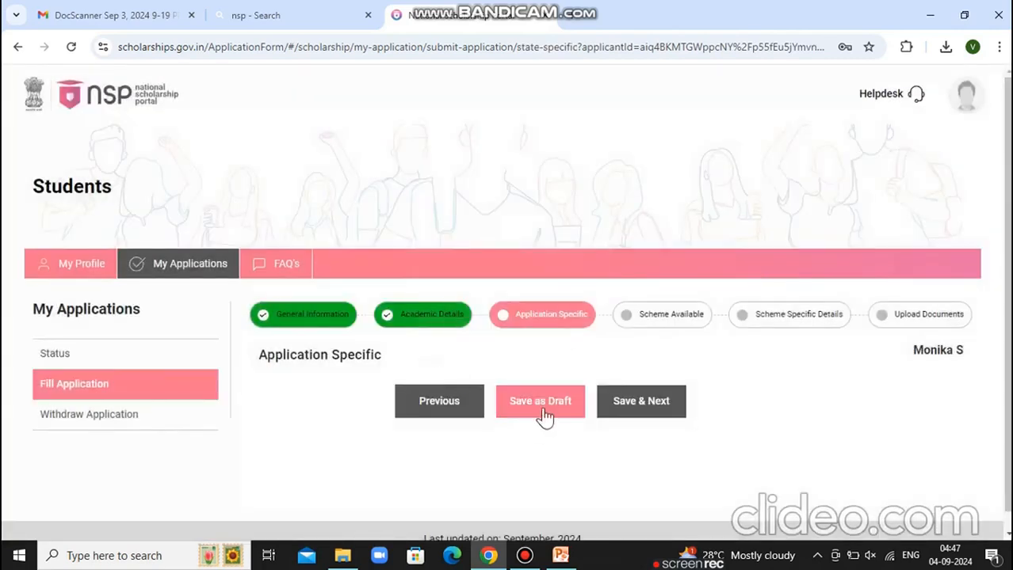
{"action": "left_click", "coordinate": [621, 422]}
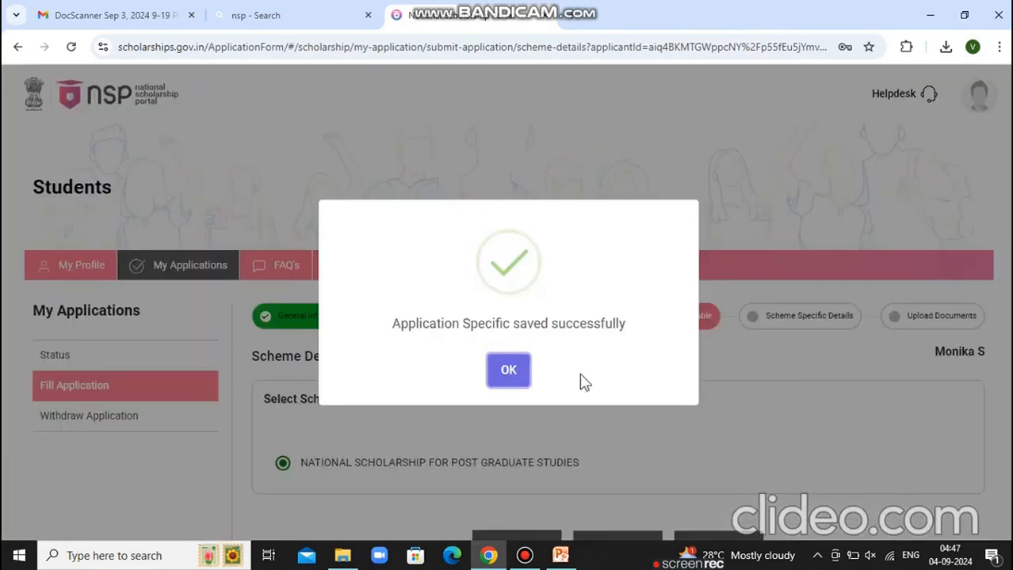
{"action": "left_click", "coordinate": [523, 374]}
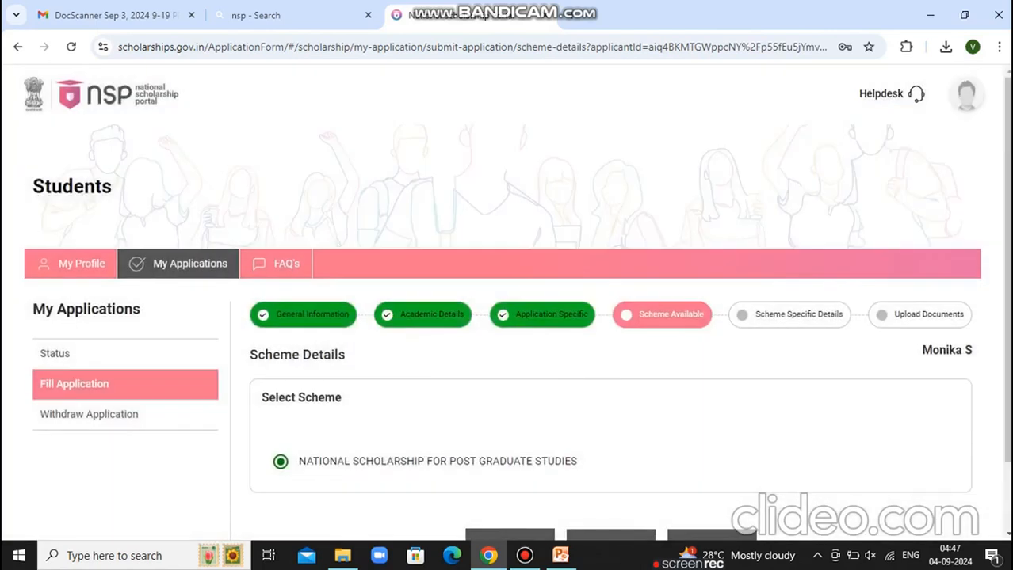
Save Scheme Details with the Post Graduate Studies scheme, then submit Scheme Specific Details
{"action": "scroll", "coordinate": [492, 460], "scroll_direction": "down", "scroll_amount": 1}
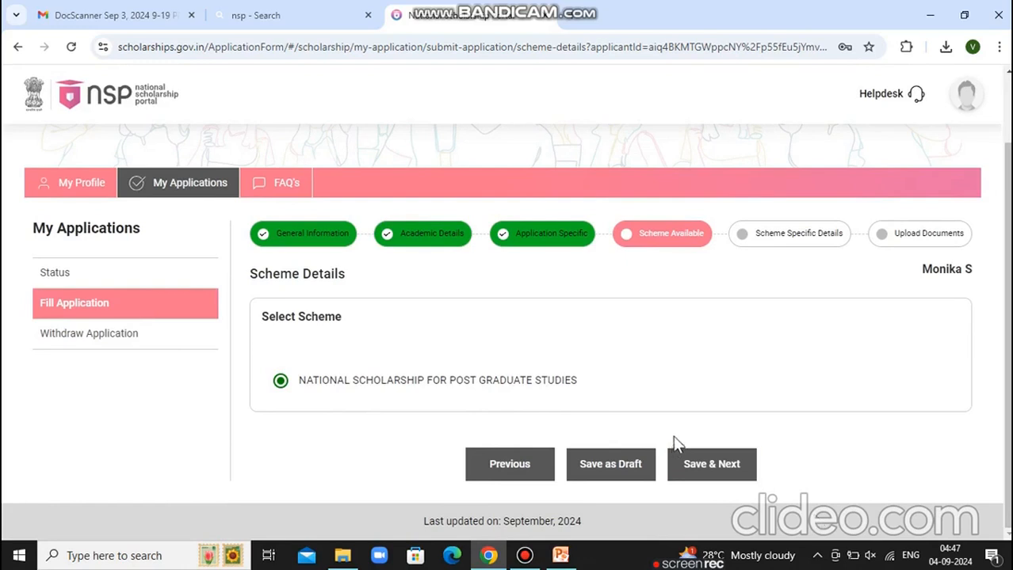
{"action": "left_click", "coordinate": [737, 471]}
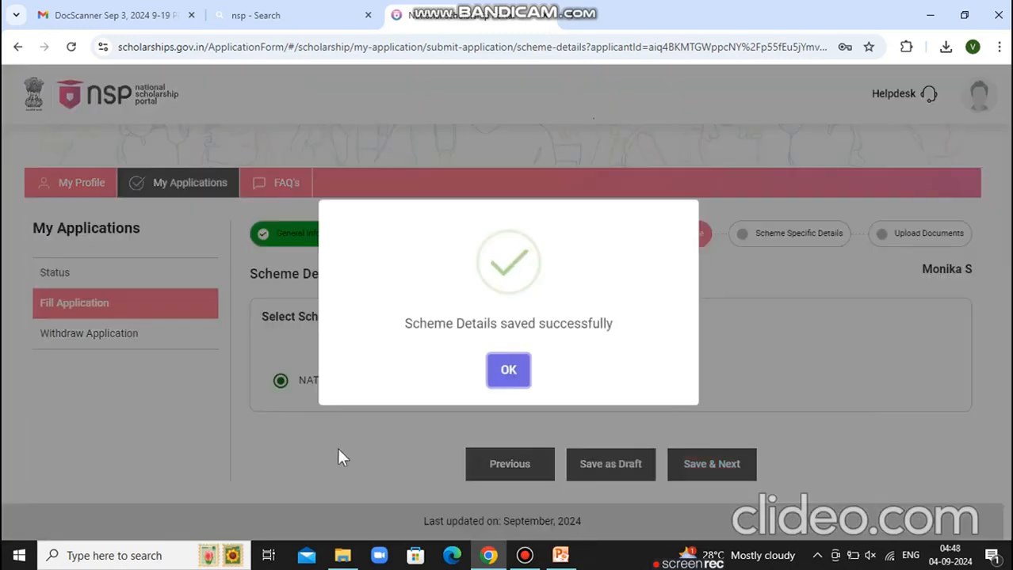
{"action": "left_click", "coordinate": [509, 370]}
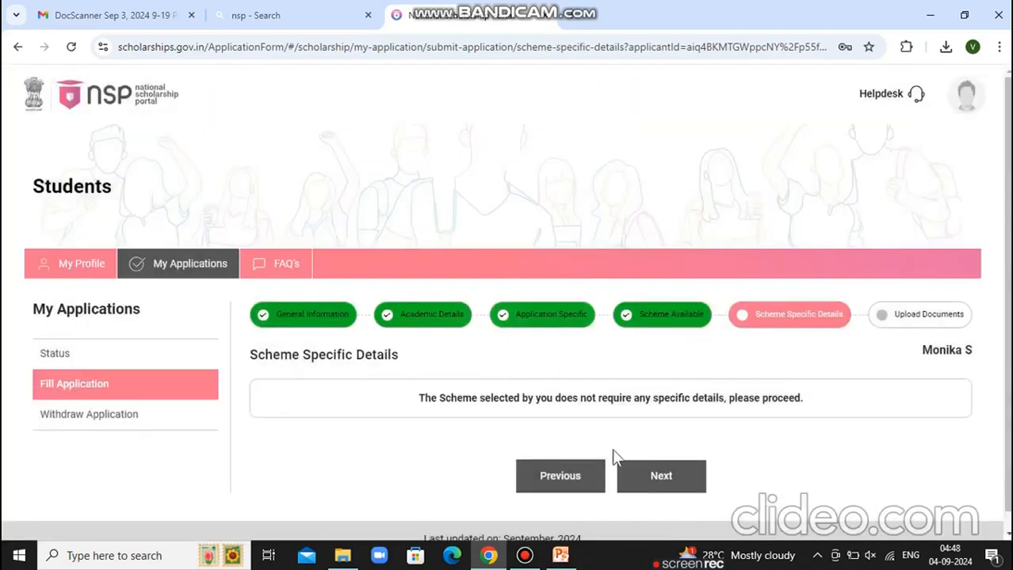
{"action": "left_click", "coordinate": [650, 487]}
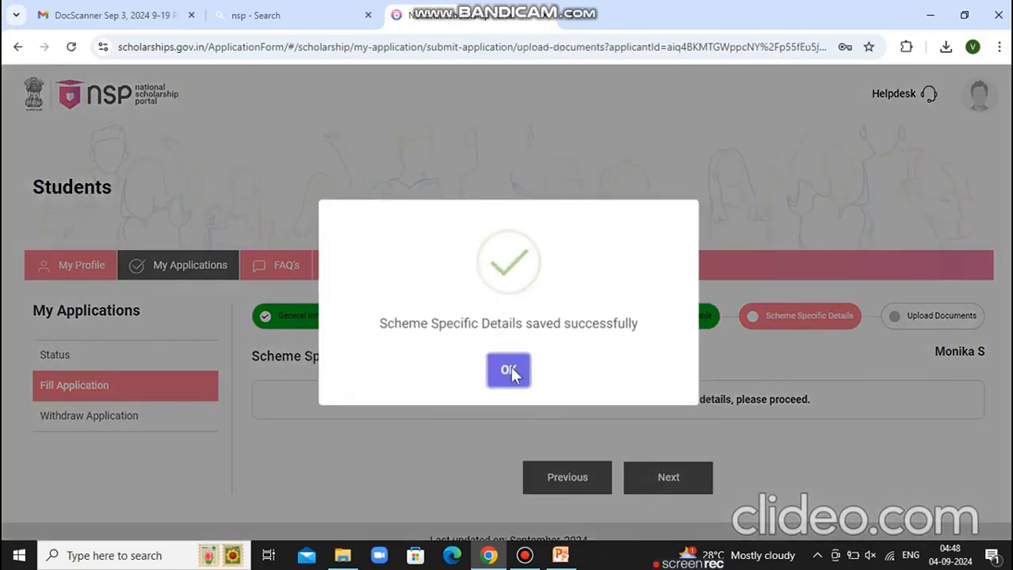
Dismiss the saved messages and scroll through all seven certificate rows on Upload Documents
{"action": "left_click", "coordinate": [511, 371]}
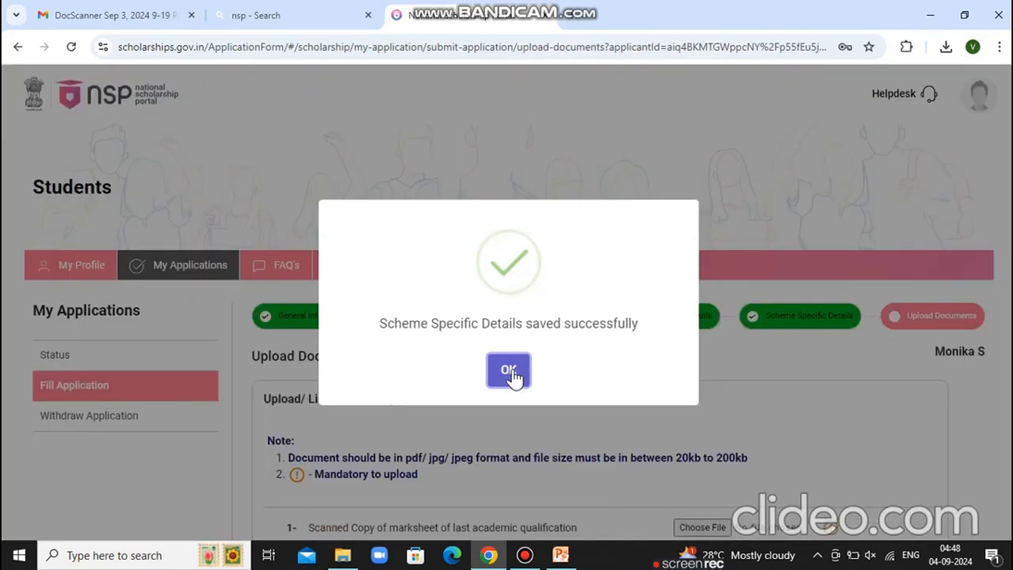
{"action": "left_click", "coordinate": [510, 374]}
{"action": "left_click", "coordinate": [1007, 535]}
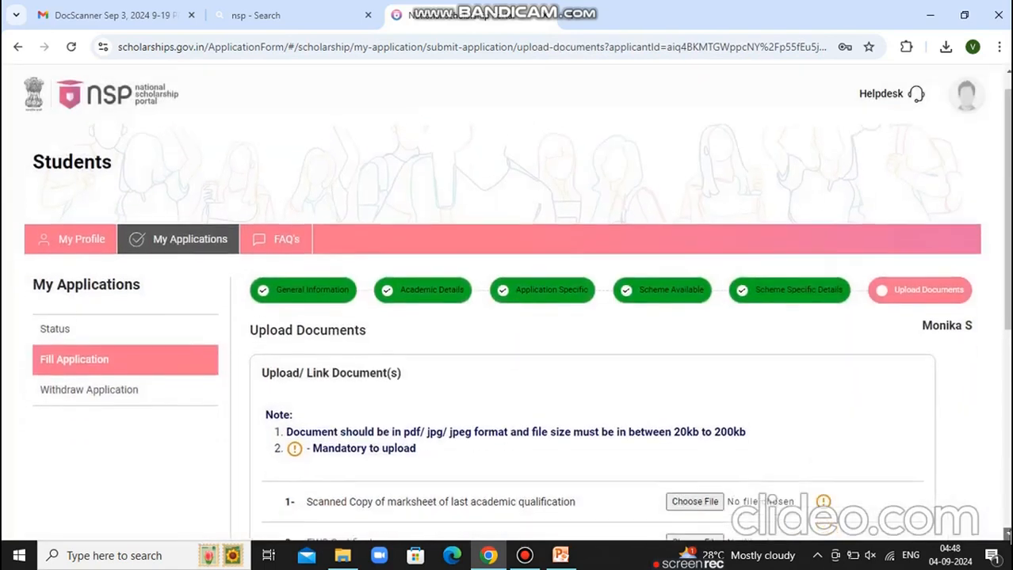
{"action": "left_click", "coordinate": [1007, 534]}
{"action": "left_click", "coordinate": [1007, 535]}
{"action": "left_click", "coordinate": [1007, 535]}
{"action": "left_click", "coordinate": [1007, 535]}
{"action": "left_click", "coordinate": [1007, 535]}
{"action": "left_click", "coordinate": [1007, 534]}
{"action": "left_click", "coordinate": [1008, 535]}
{"action": "left_click", "coordinate": [1007, 535]}
{"action": "left_click", "coordinate": [1007, 534]}
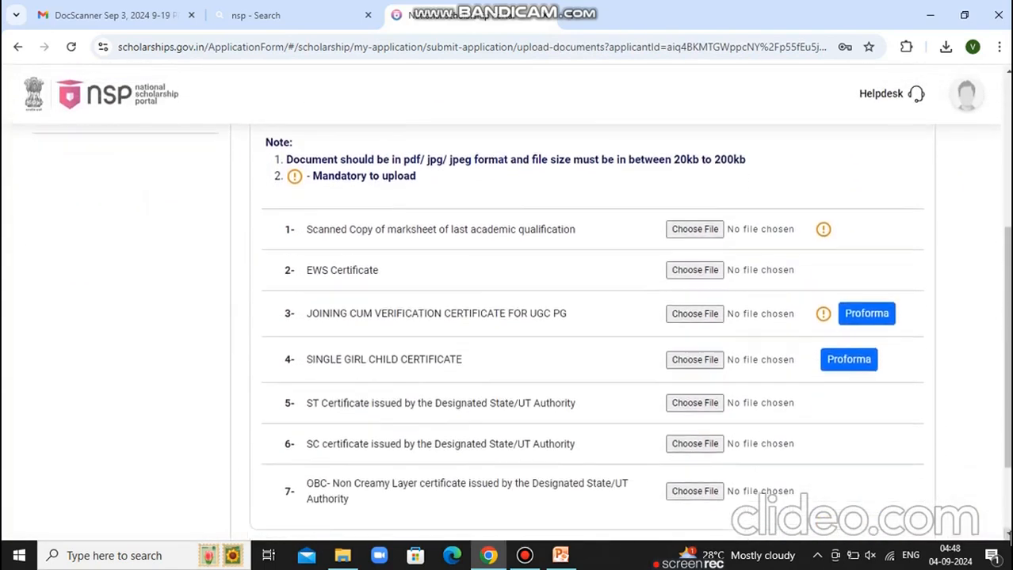
{"action": "left_click", "coordinate": [1007, 534]}
{"action": "left_click", "coordinate": [1007, 535]}
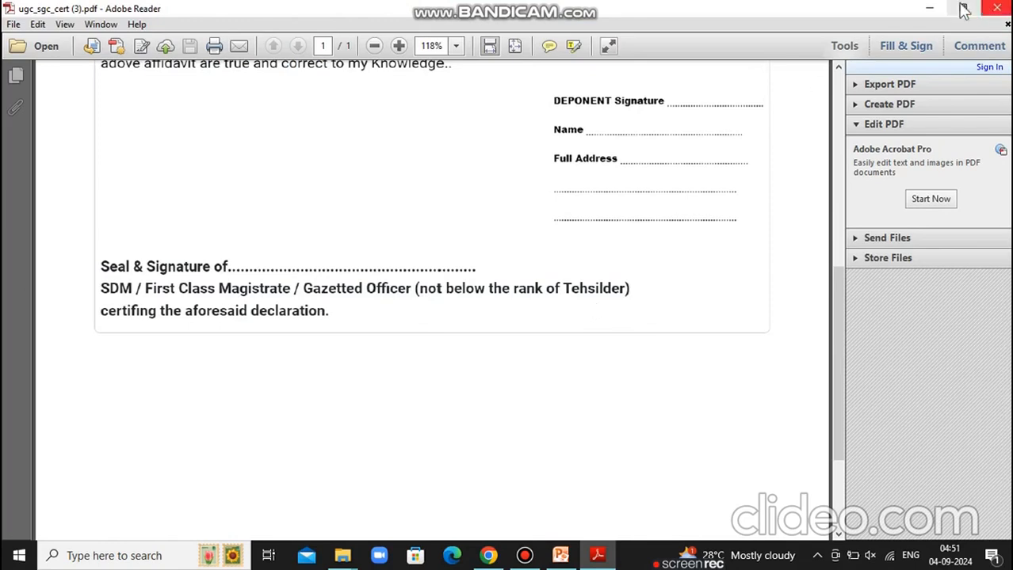
Minimize the Adobe Reader window showing ugc_sgc_cert (3).pdf
{"action": "left_click", "coordinate": [929, 8]}
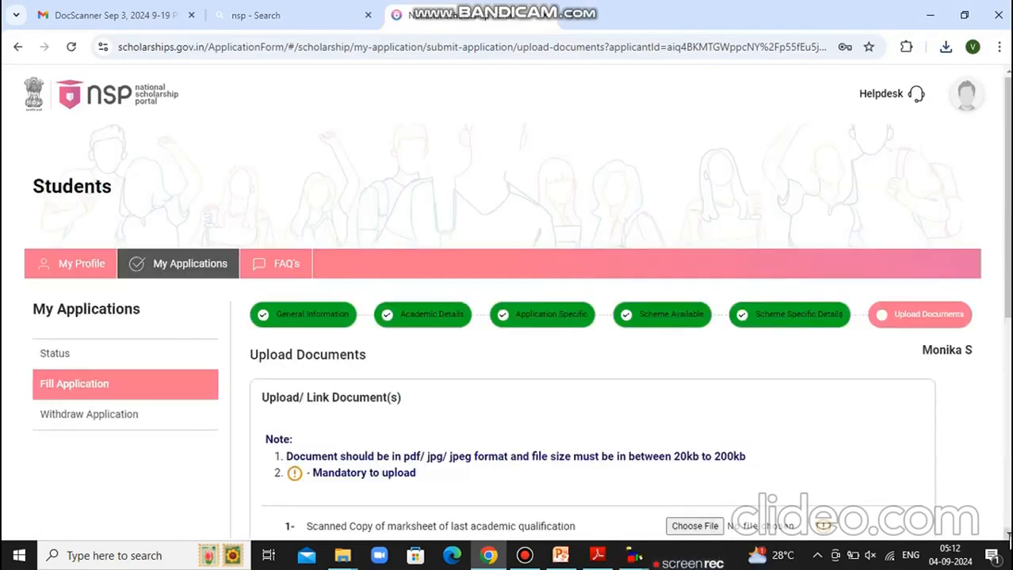
Attach the scanned DocScanner PDF from Downloads as the last-qualification marksheet in row 1
{"action": "left_click", "coordinate": [1008, 536]}
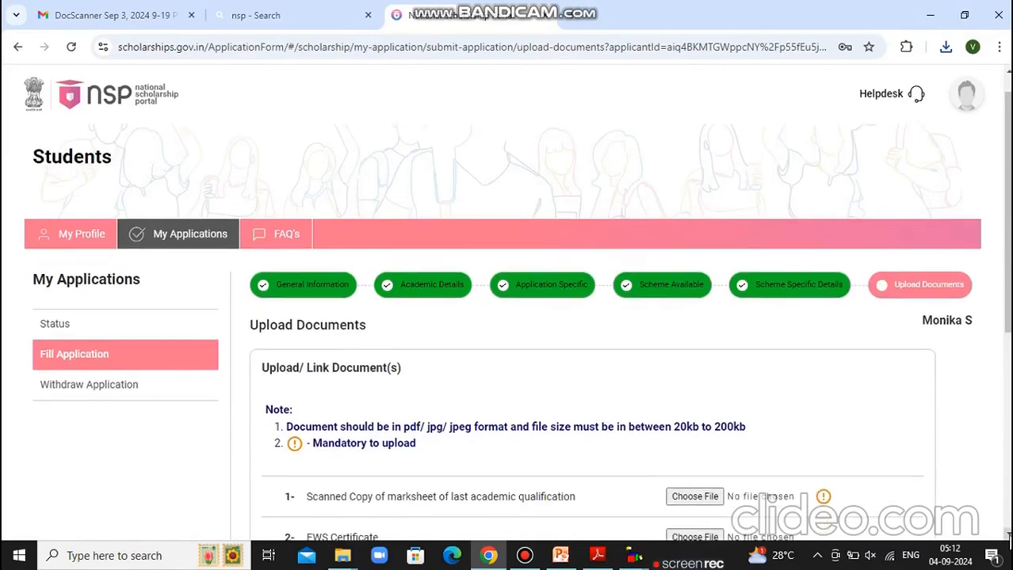
{"action": "scroll", "coordinate": [1008, 535], "scroll_direction": "down", "scroll_amount": 2}
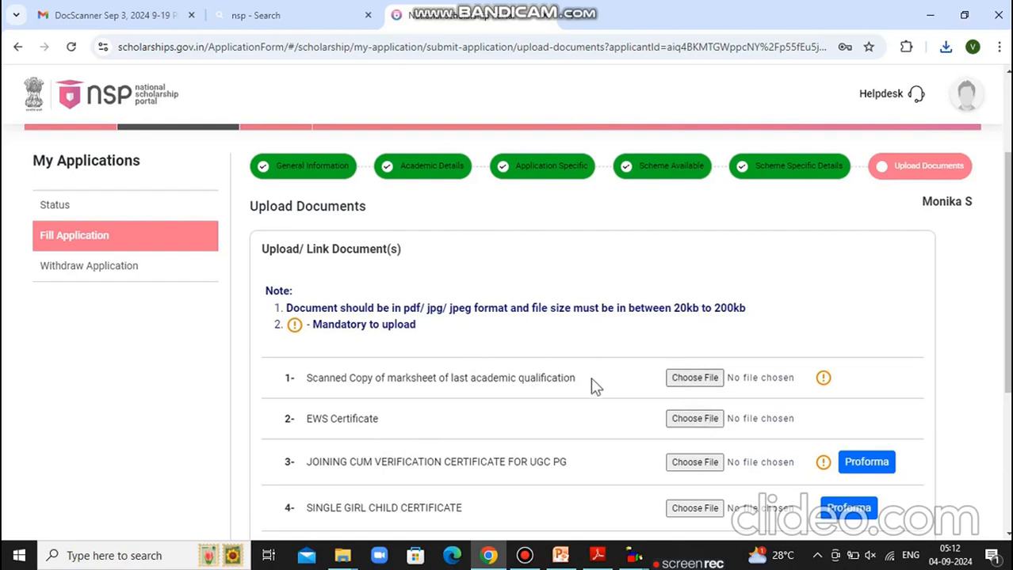
{"action": "left_click", "coordinate": [711, 379]}
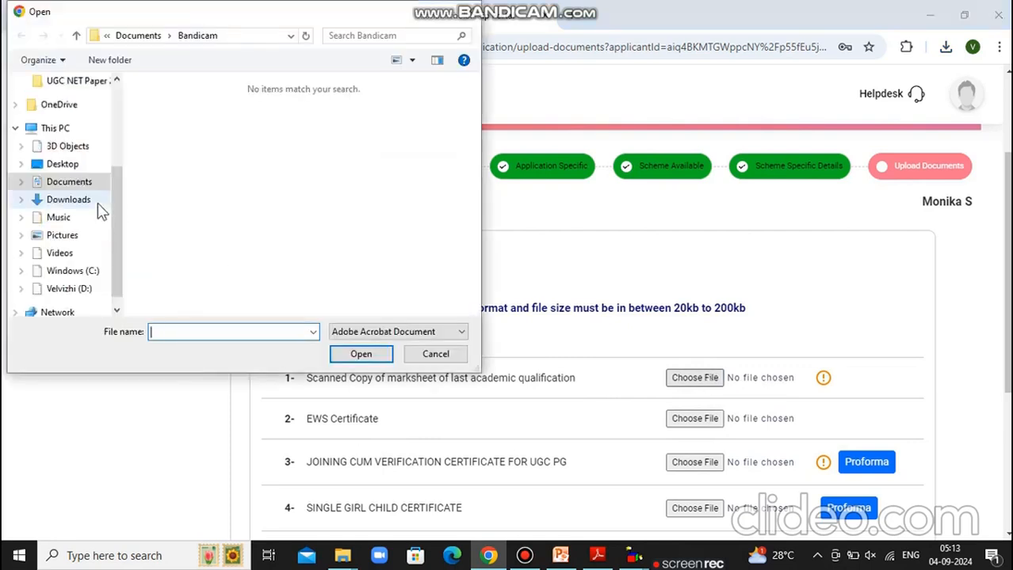
{"action": "left_click", "coordinate": [77, 202]}
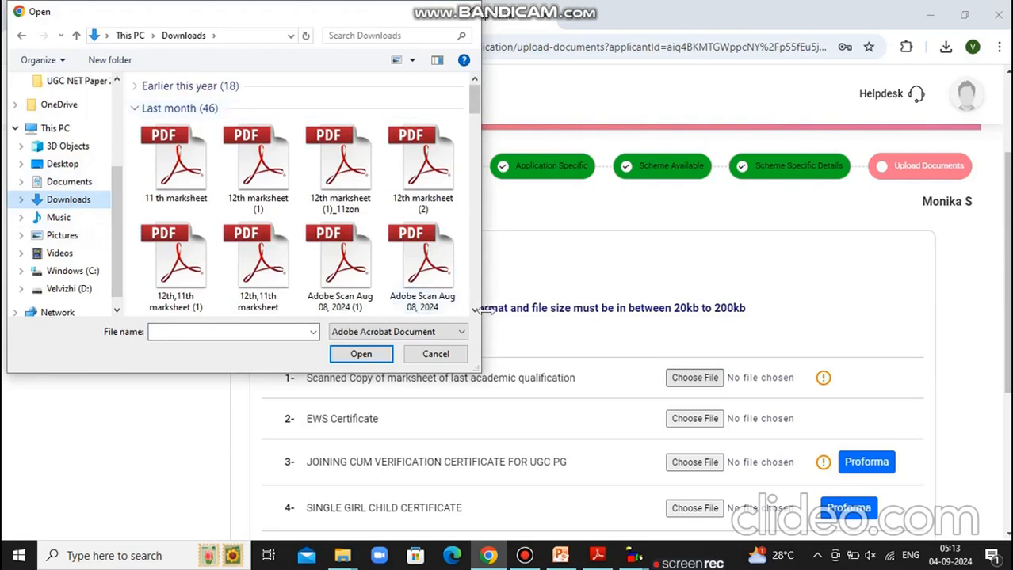
{"action": "scroll", "coordinate": [476, 247], "scroll_direction": "down", "scroll_amount": 8}
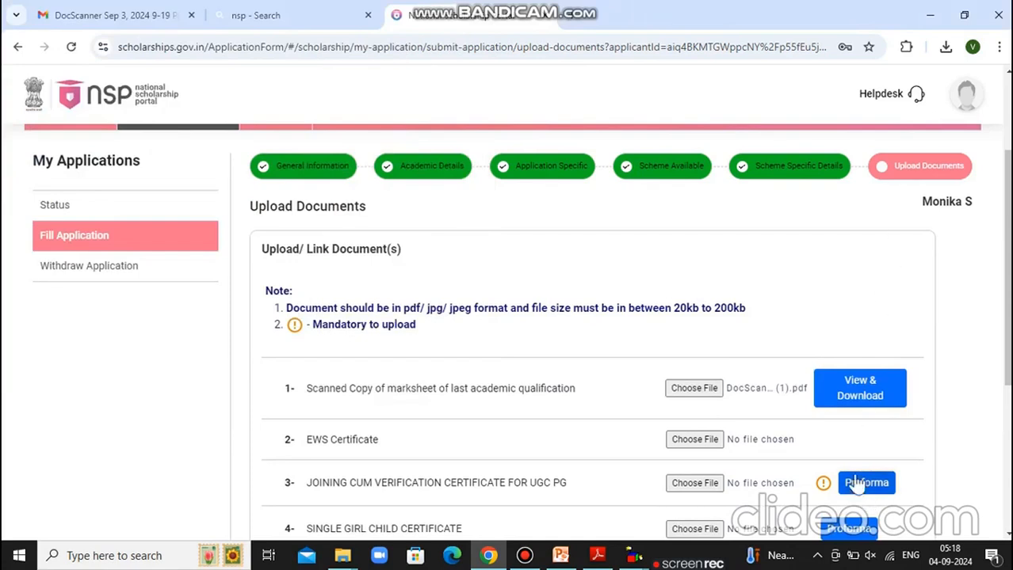
Download the uploaded marksheet from row 1 and open it in a new tab to verify it
{"action": "left_click", "coordinate": [867, 390]}
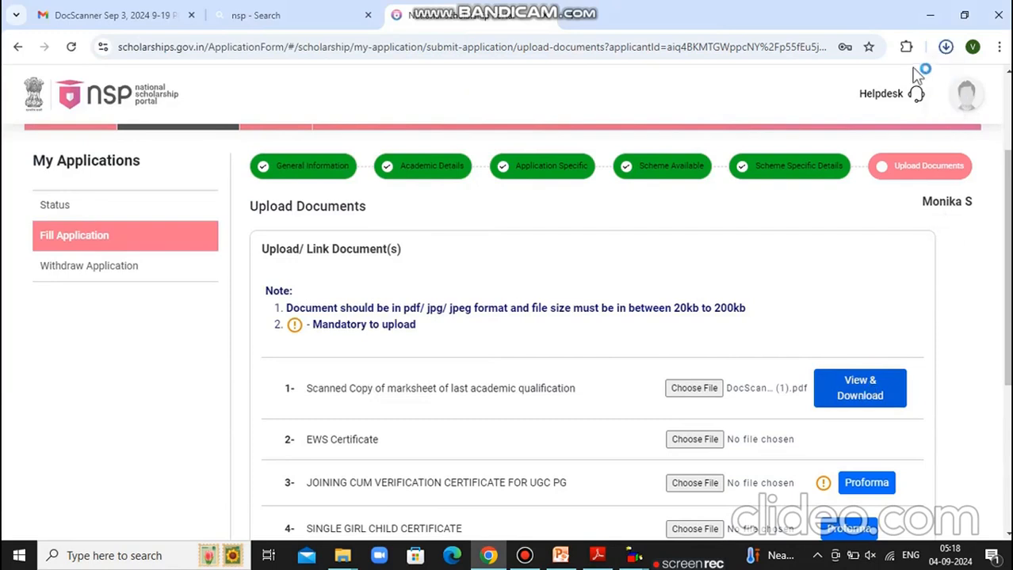
{"action": "left_click", "coordinate": [946, 48]}
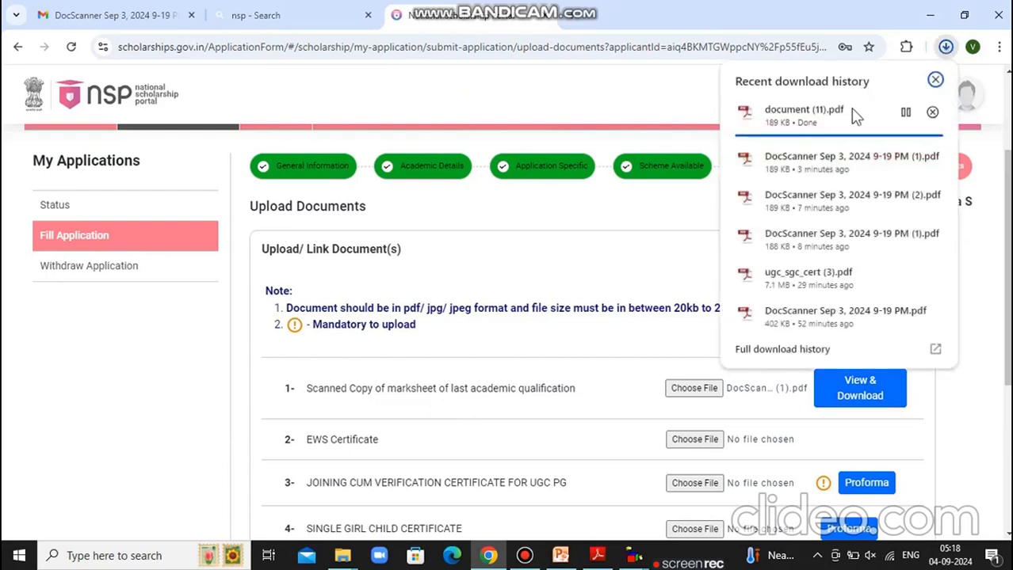
{"action": "left_click", "coordinate": [920, 113]}
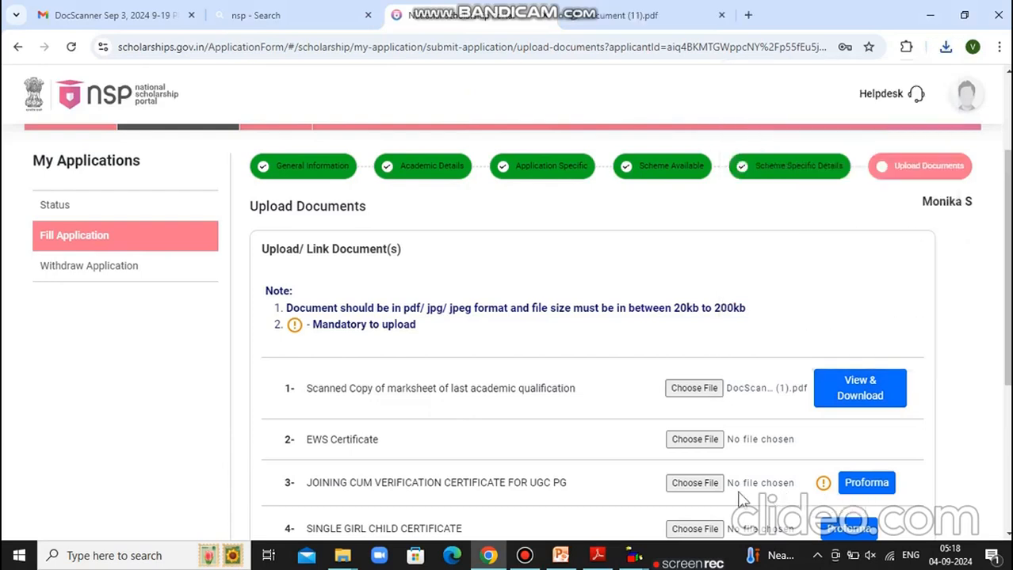
Attach joining.pdf as the Joining cum Verification Certificate, then download and open it to verify
{"action": "left_click", "coordinate": [701, 488]}
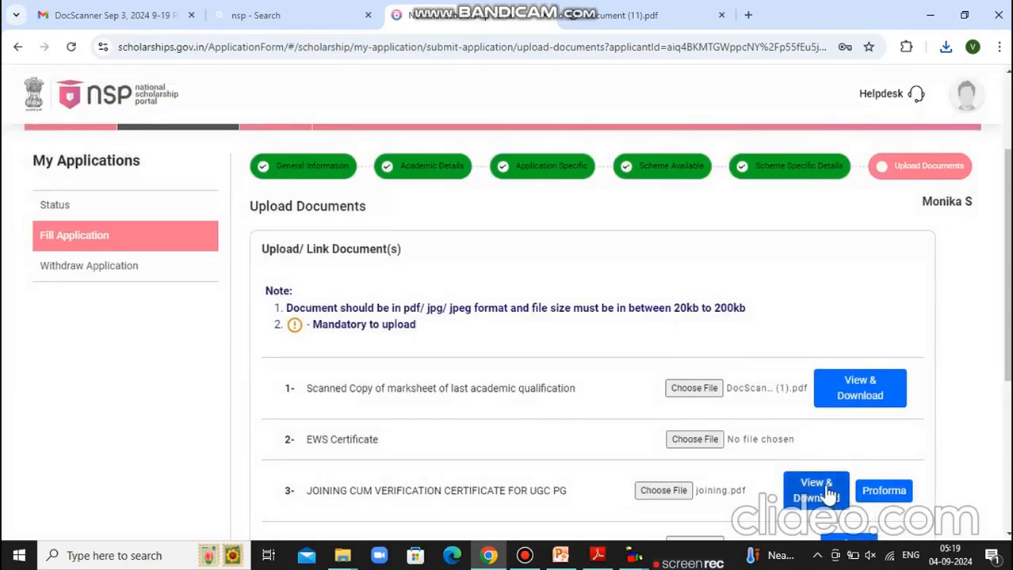
{"action": "left_click", "coordinate": [828, 493]}
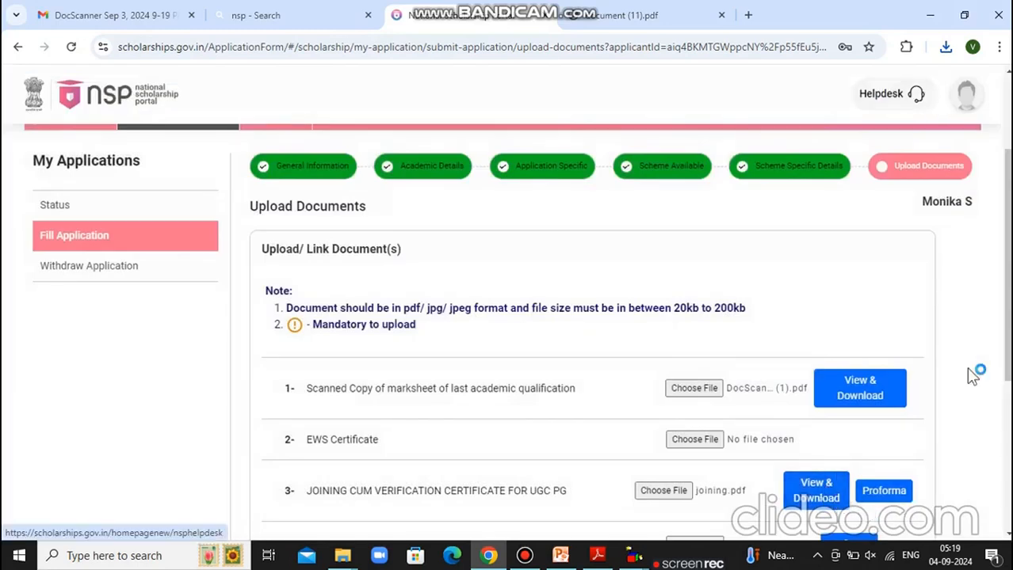
{"action": "left_click", "coordinate": [946, 49]}
{"action": "left_click", "coordinate": [812, 151]}
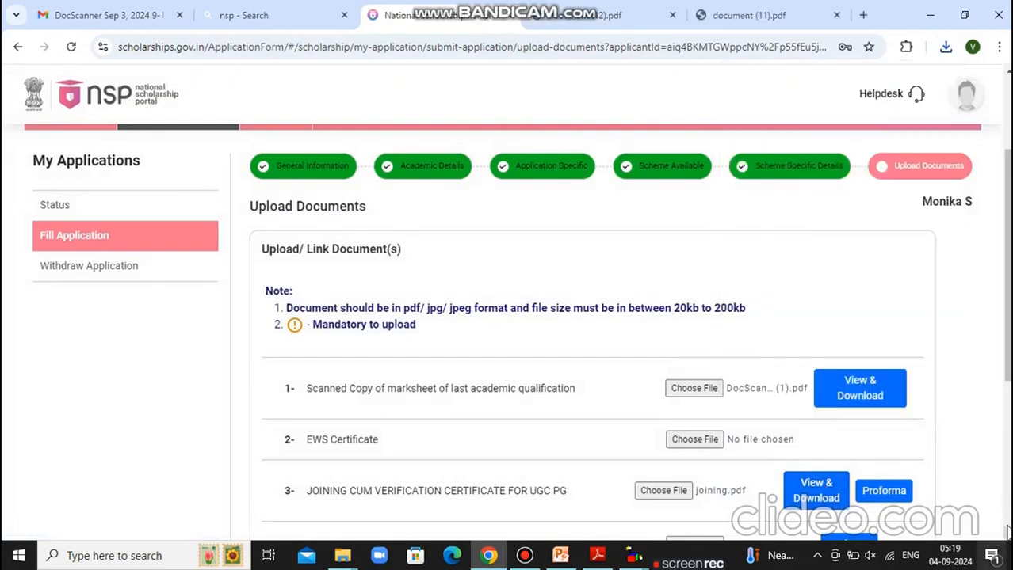
{"action": "scroll", "coordinate": [816, 498], "scroll_direction": "down", "scroll_amount": 3}
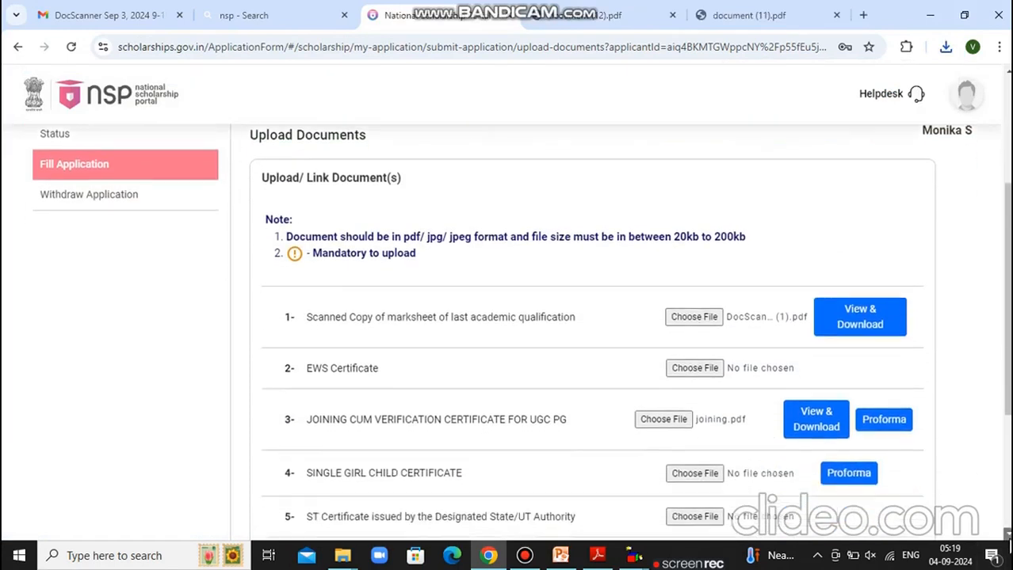
{"action": "scroll", "coordinate": [486, 395], "scroll_direction": "down", "scroll_amount": 1}
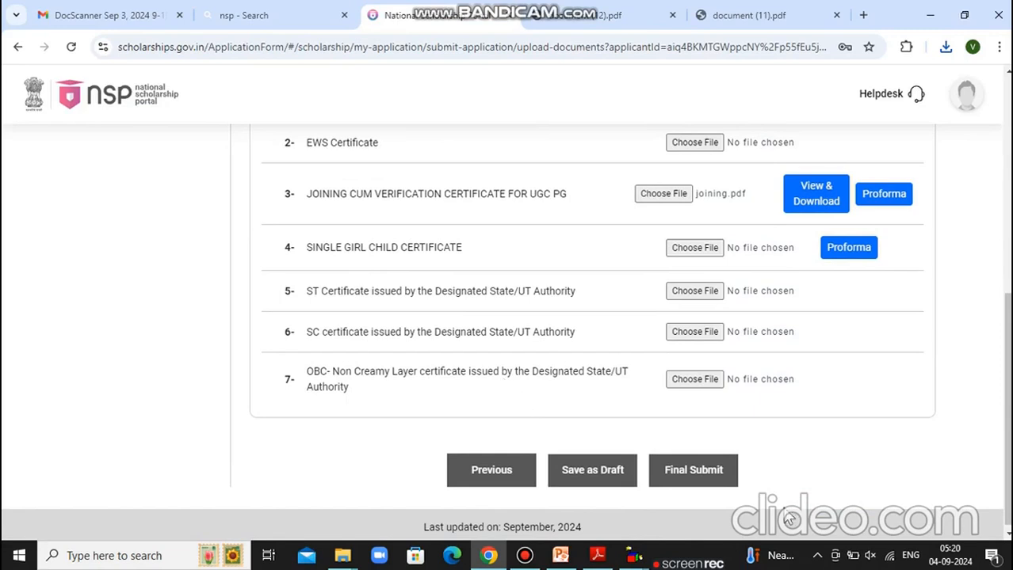
Final-submit the 2024-25 scholarship application, confirm it, and dismiss the success message
{"action": "left_click", "coordinate": [721, 479]}
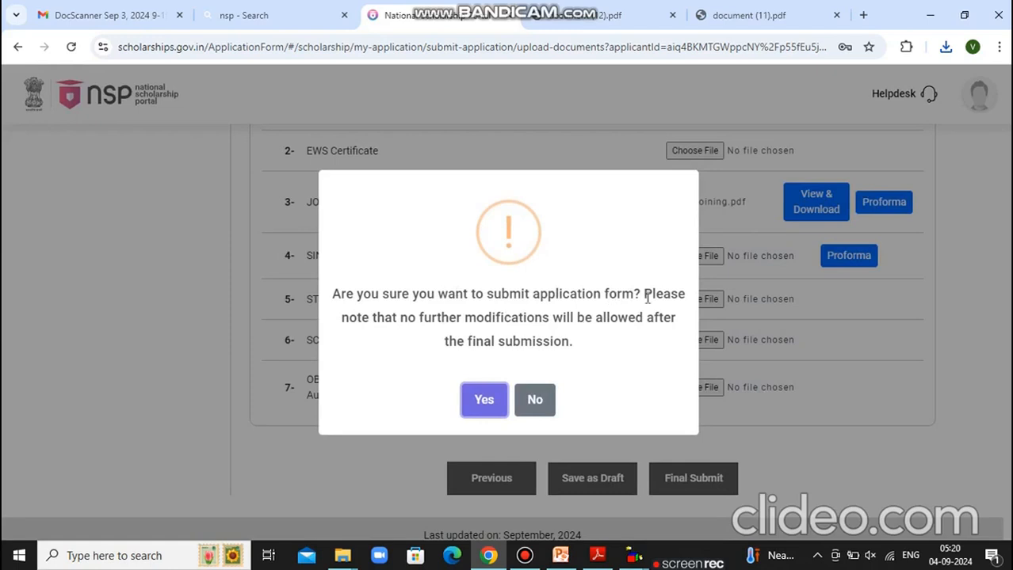
{"action": "left_click", "coordinate": [480, 401]}
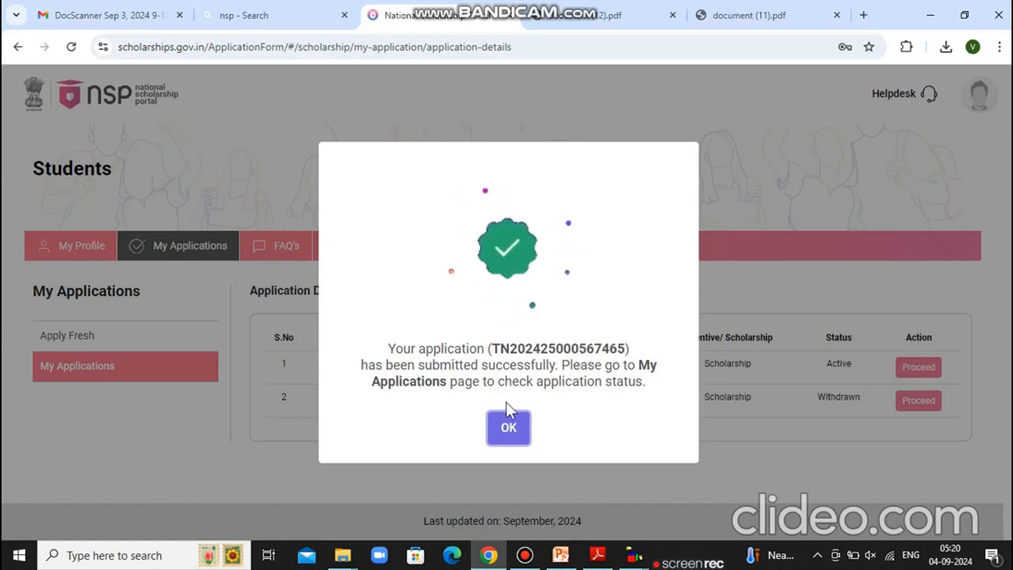
{"action": "left_click", "coordinate": [508, 429]}
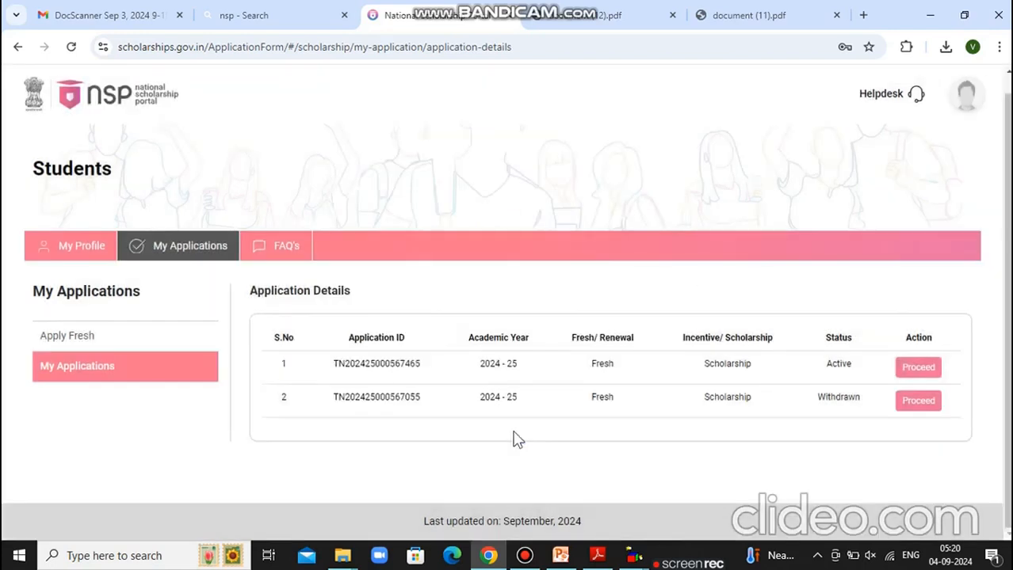
Open the active 2024-25 application's status and display its printable application form
{"action": "left_click", "coordinate": [913, 371]}
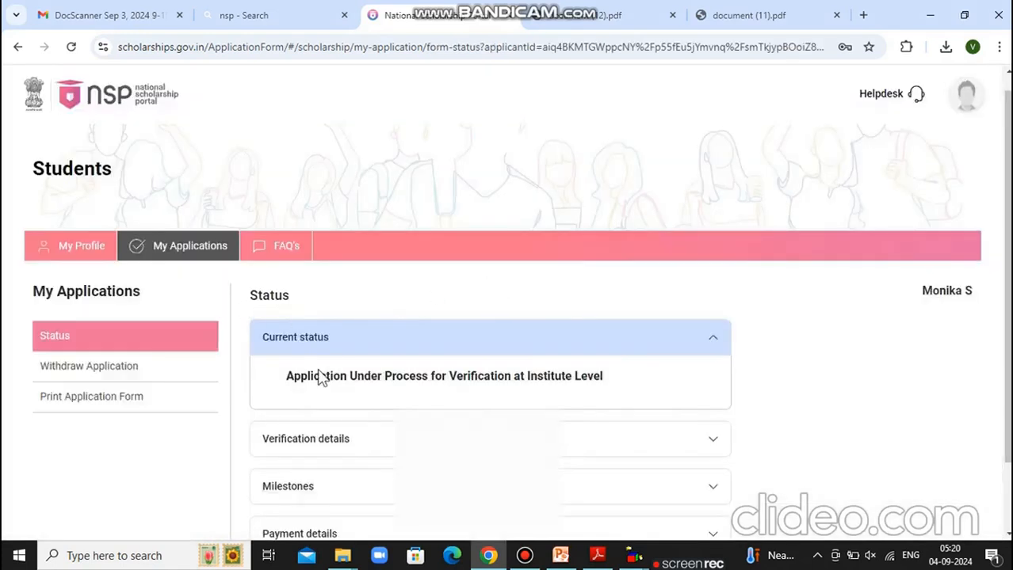
{"action": "scroll", "coordinate": [316, 377], "scroll_direction": "up", "scroll_amount": 1}
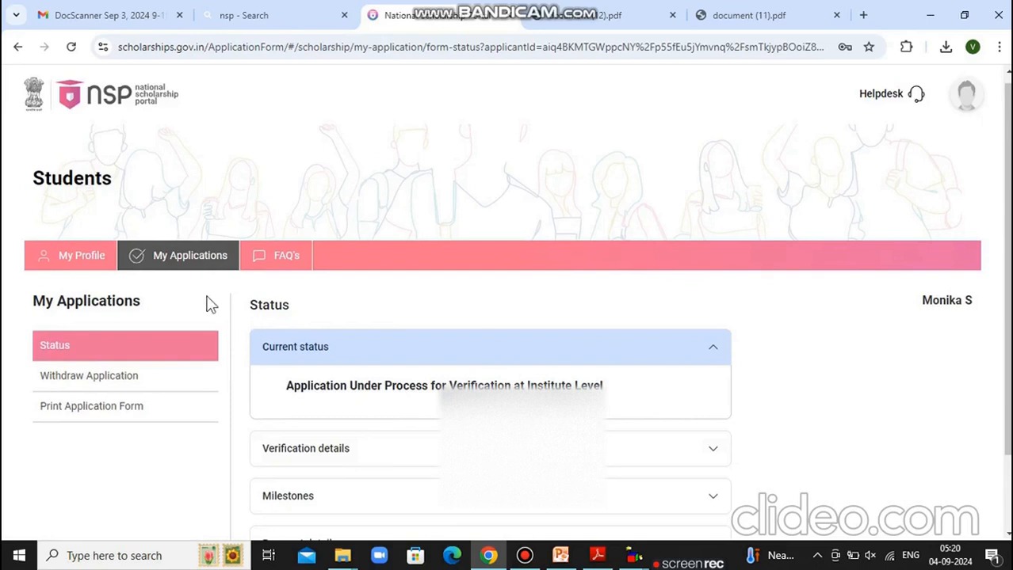
{"action": "left_click", "coordinate": [93, 409]}
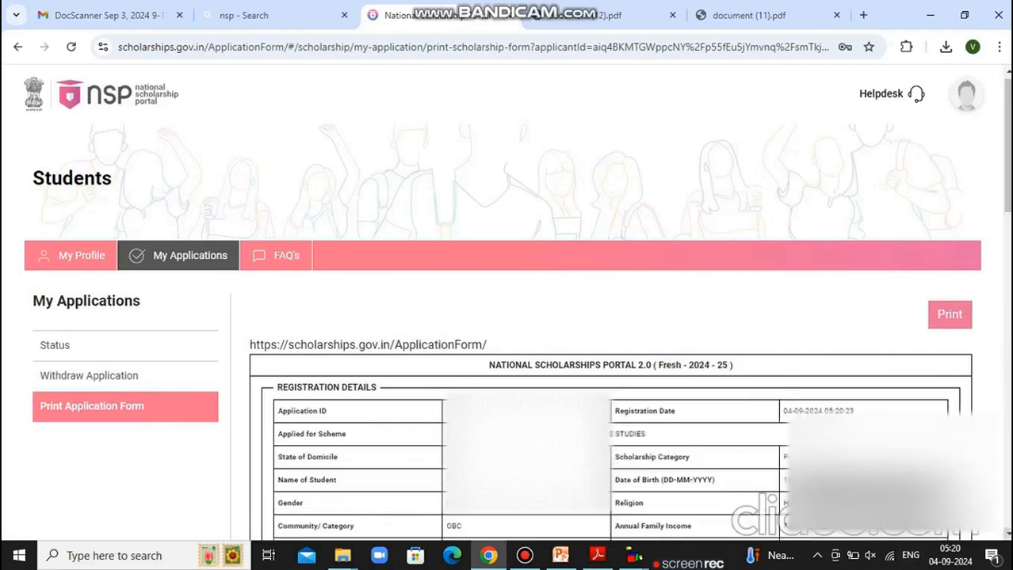
{"action": "scroll", "coordinate": [507, 317], "scroll_direction": "down", "scroll_amount": 2}
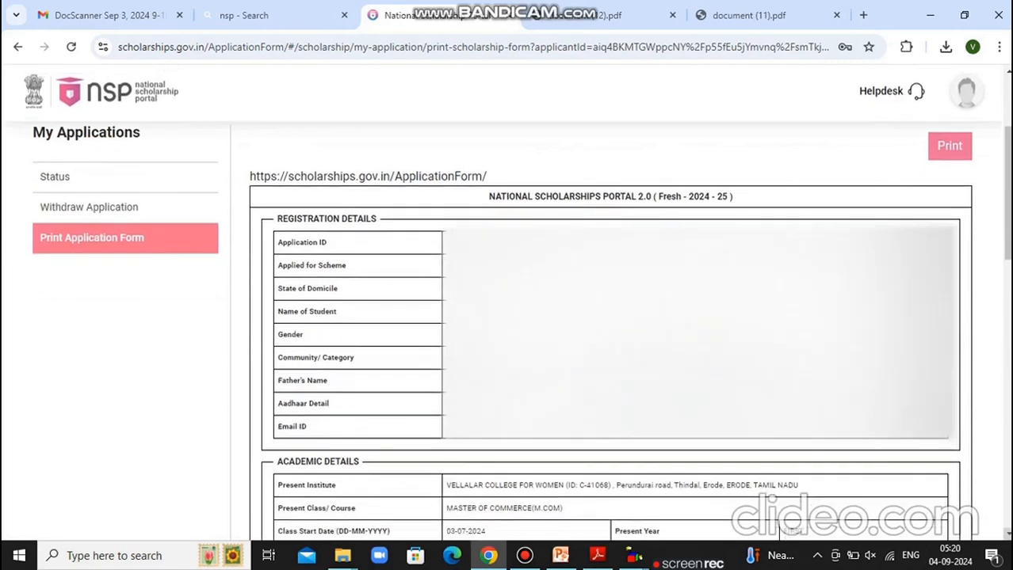
{"action": "scroll", "coordinate": [507, 317], "scroll_direction": "down", "scroll_amount": 4}
{"action": "scroll", "coordinate": [507, 317], "scroll_direction": "down", "scroll_amount": 3}
{"action": "scroll", "coordinate": [507, 317], "scroll_direction": "down", "scroll_amount": 5}
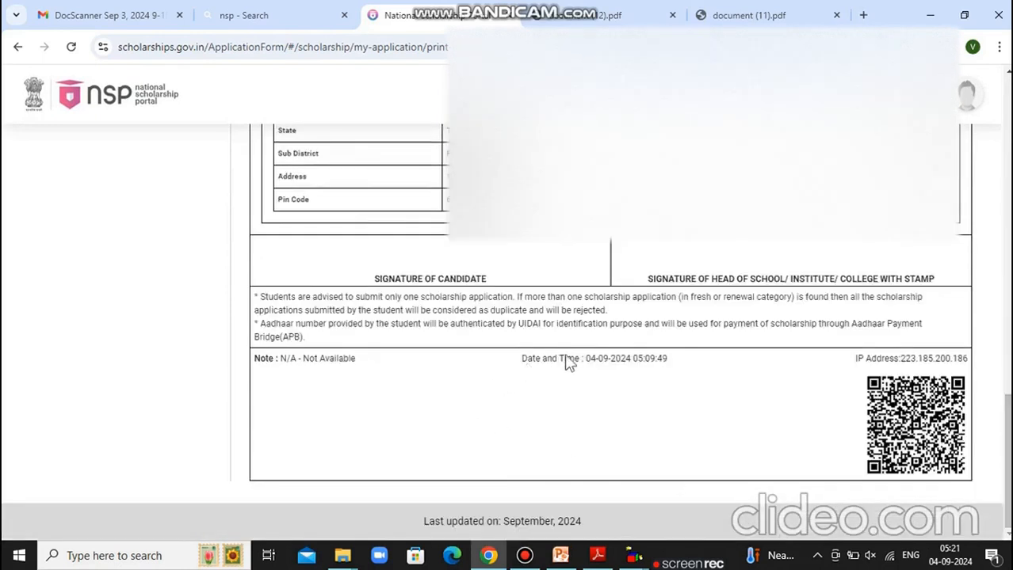
Highlight the submission date, time and IP address, then print the application form
{"action": "left_click_drag", "start_coordinate": [583, 360], "coordinate": [816, 297]}
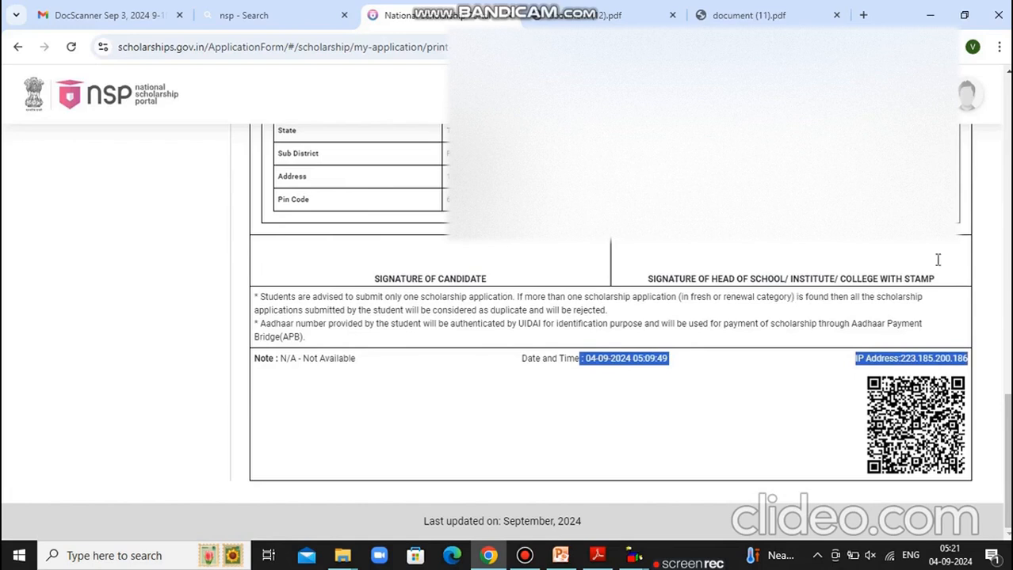
{"action": "left_click_drag", "start_coordinate": [938, 277], "coordinate": [801, 279]}
{"action": "scroll", "coordinate": [802, 279], "scroll_direction": "up", "scroll_amount": 10}
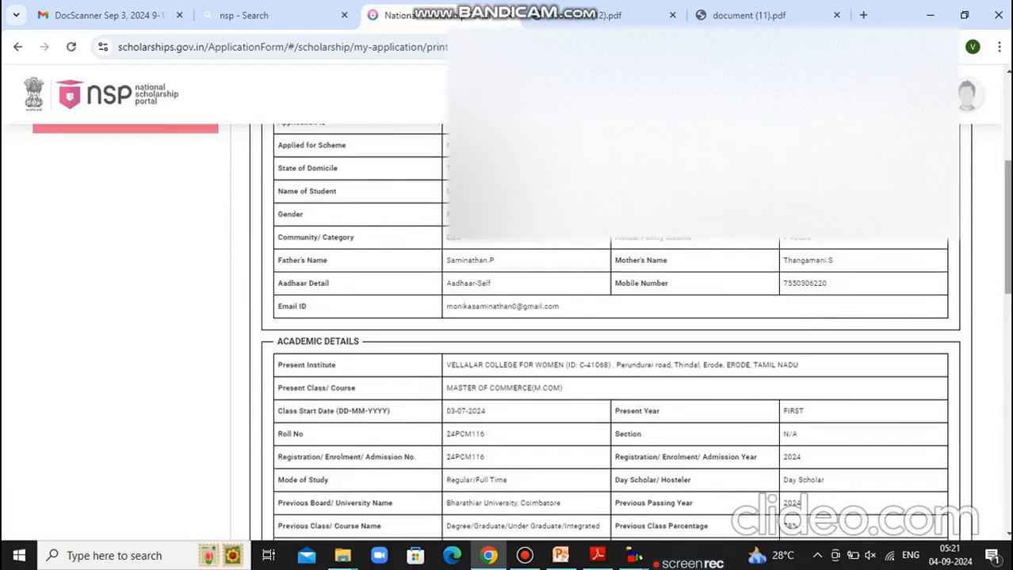
{"action": "scroll", "coordinate": [937, 322], "scroll_direction": "up", "scroll_amount": 5}
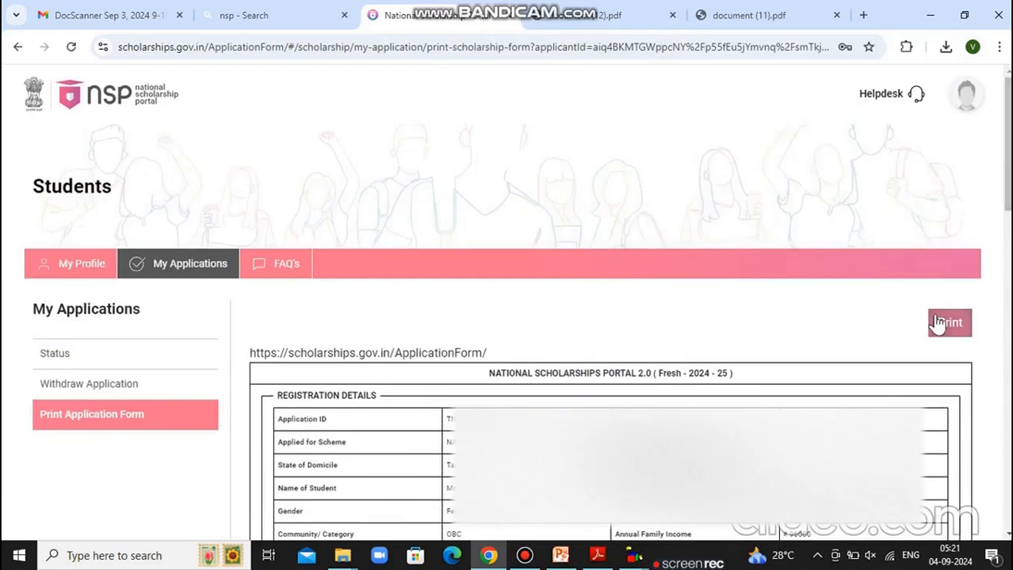
{"action": "left_click", "coordinate": [938, 325]}
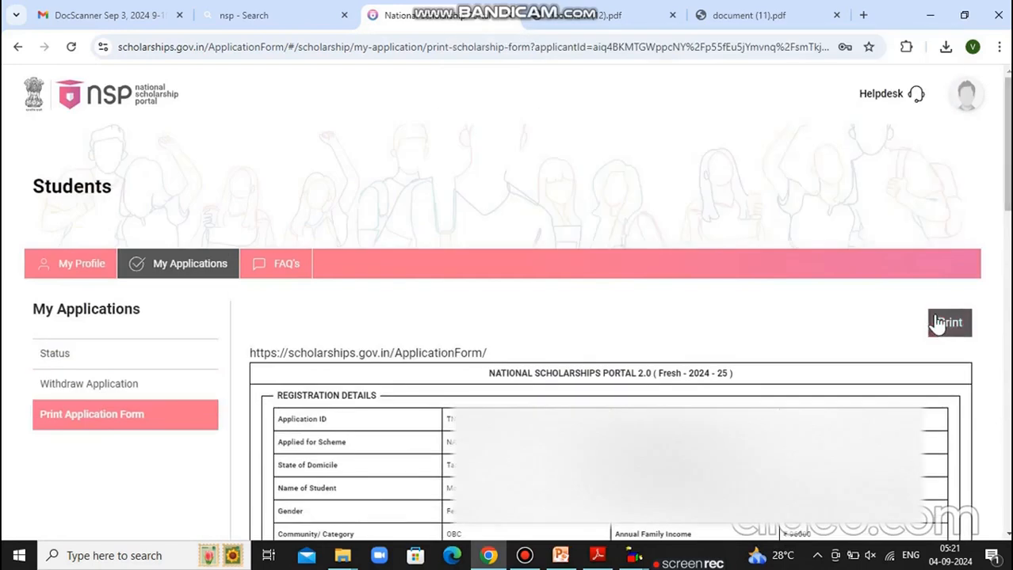